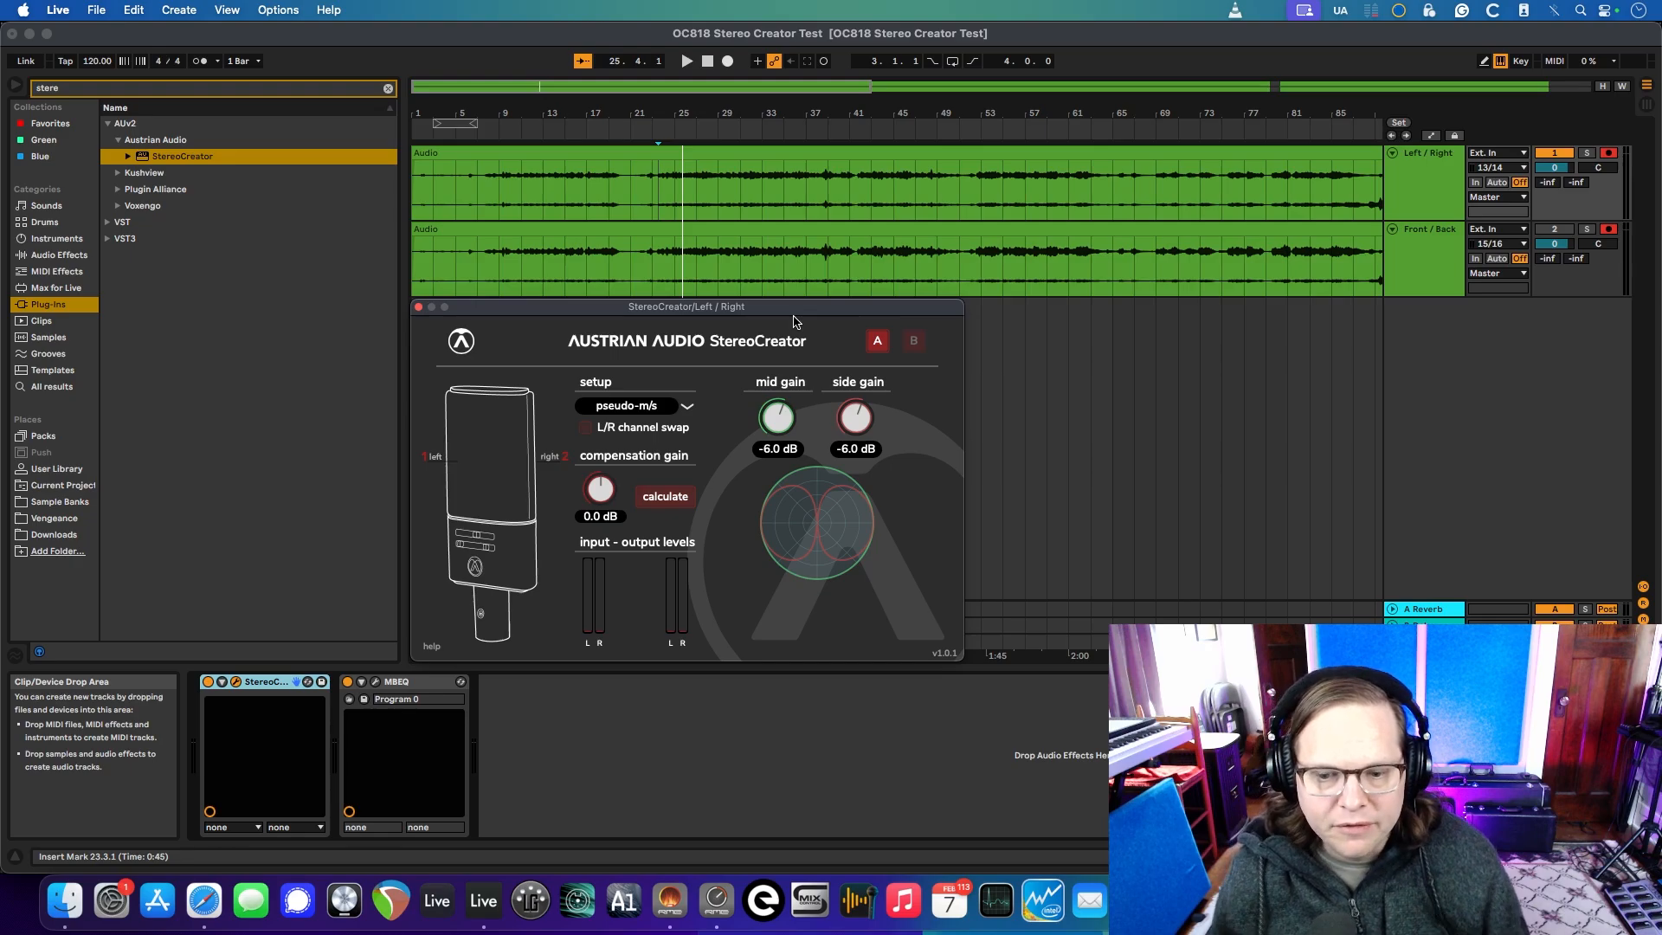
Examine which setup modes the StereoCreator plug-in offers when loaded directly on the Left / Right track
{"action": "left_click", "coordinate": [631, 407]}
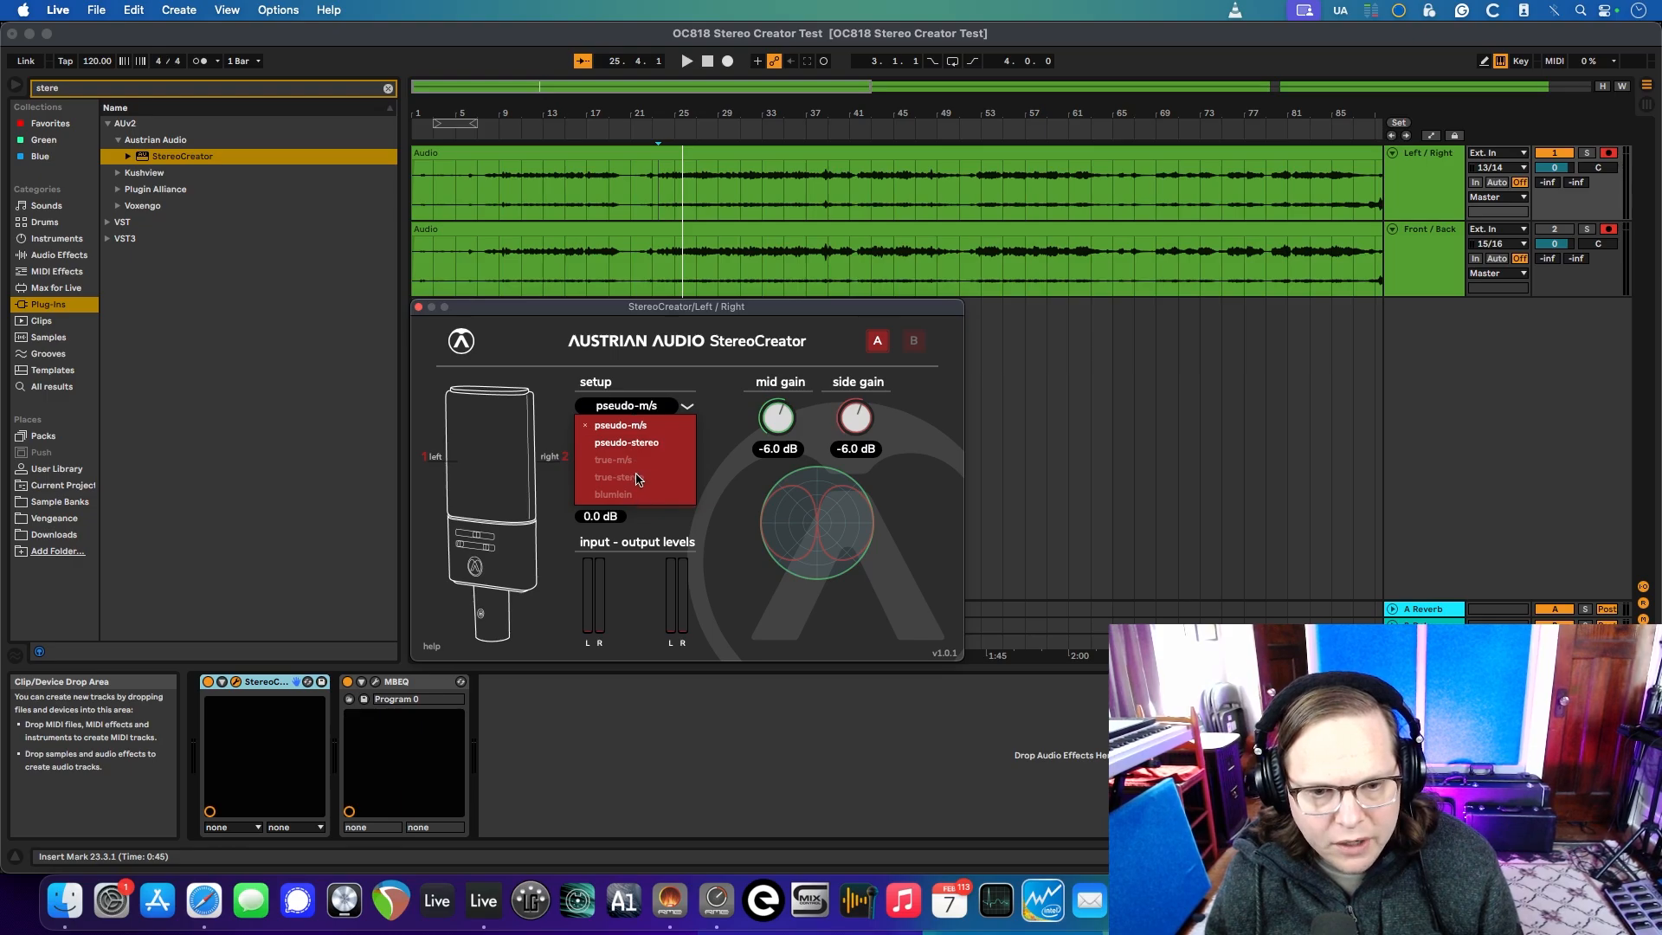
{"action": "left_click", "coordinate": [674, 411]}
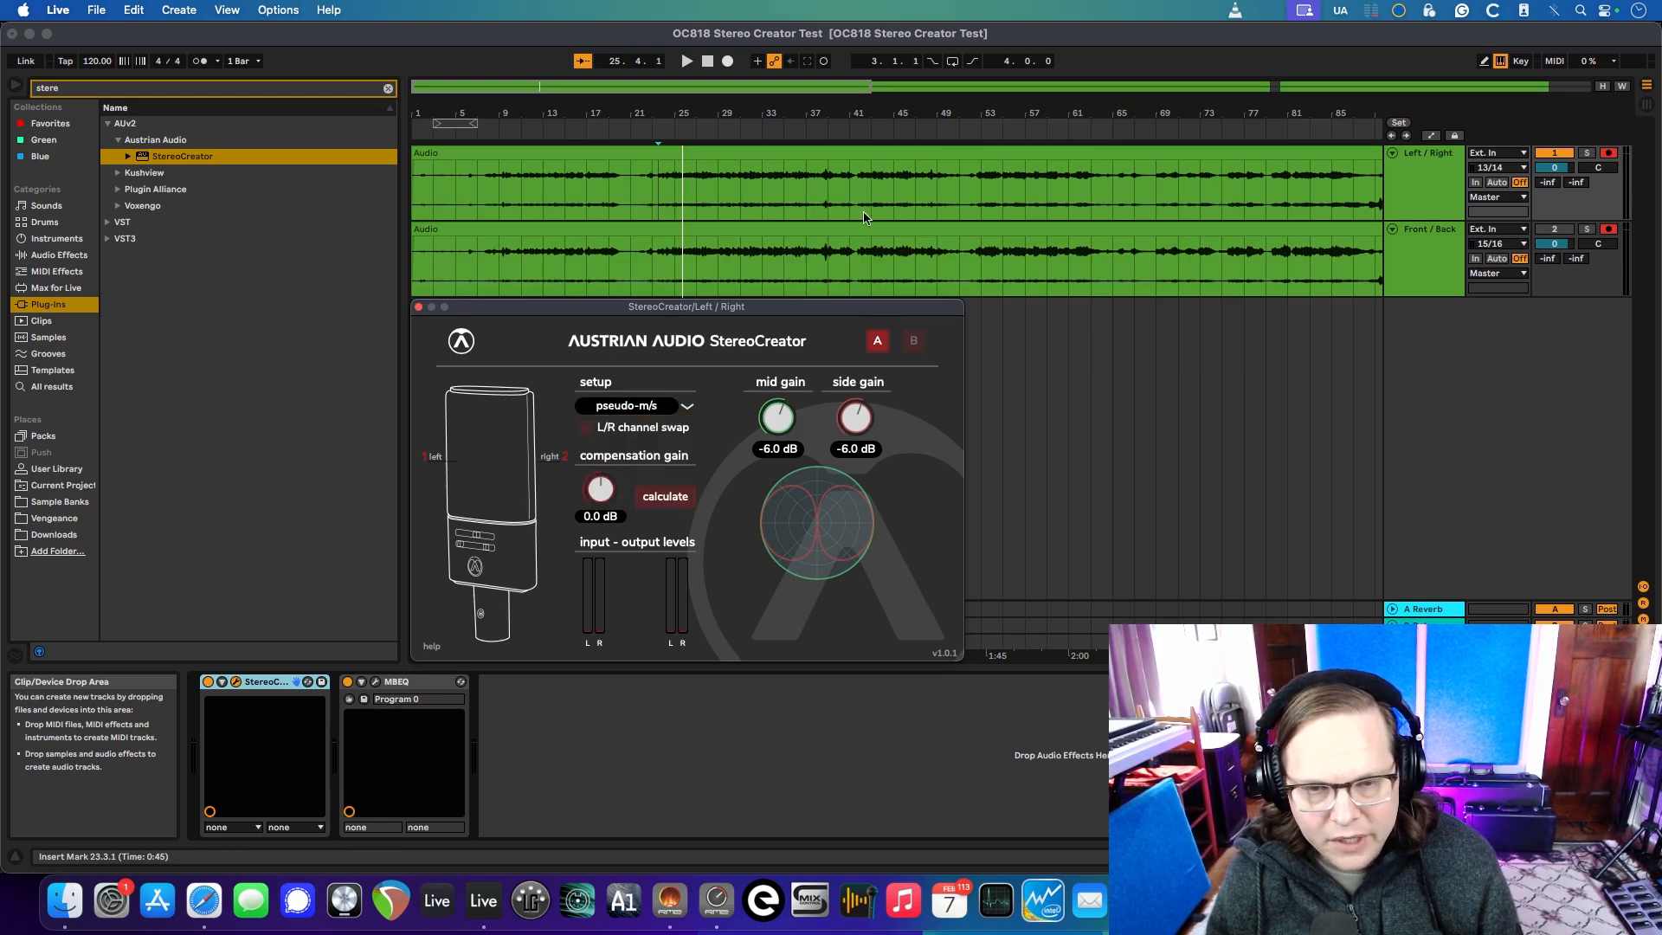
{"action": "left_click", "coordinate": [642, 408]}
{"action": "left_click", "coordinate": [641, 408]}
{"action": "left_click", "coordinate": [641, 408]}
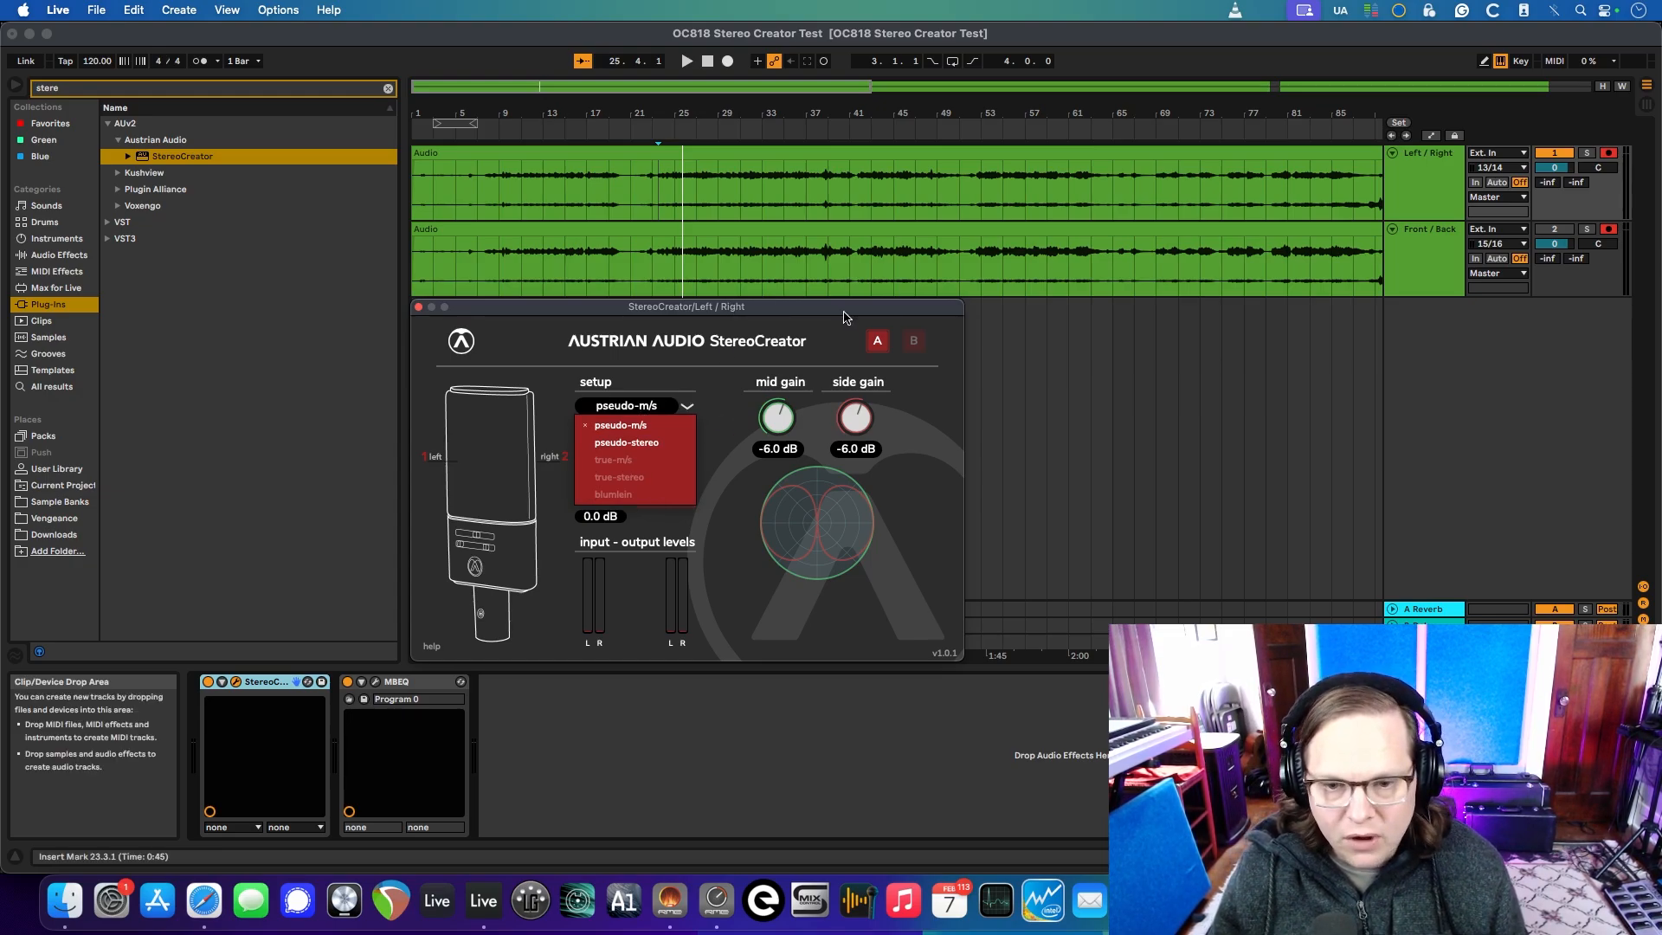
{"action": "left_click_drag", "start_coordinate": [803, 312], "coordinate": [810, 311]}
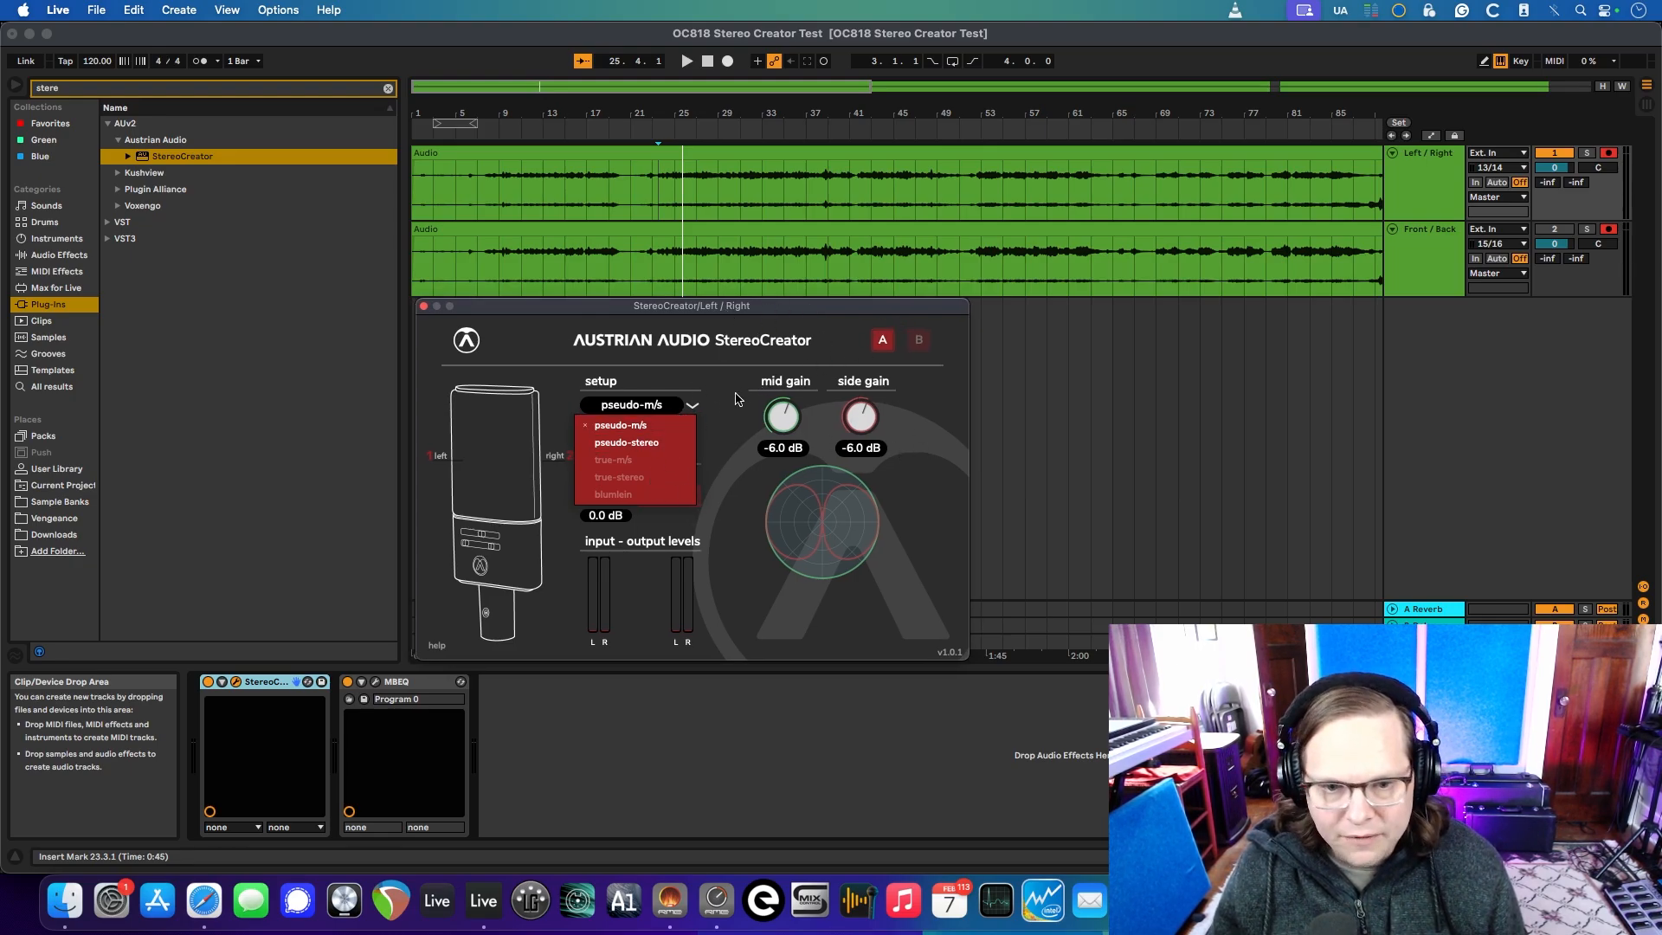
{"action": "left_click", "coordinate": [693, 408]}
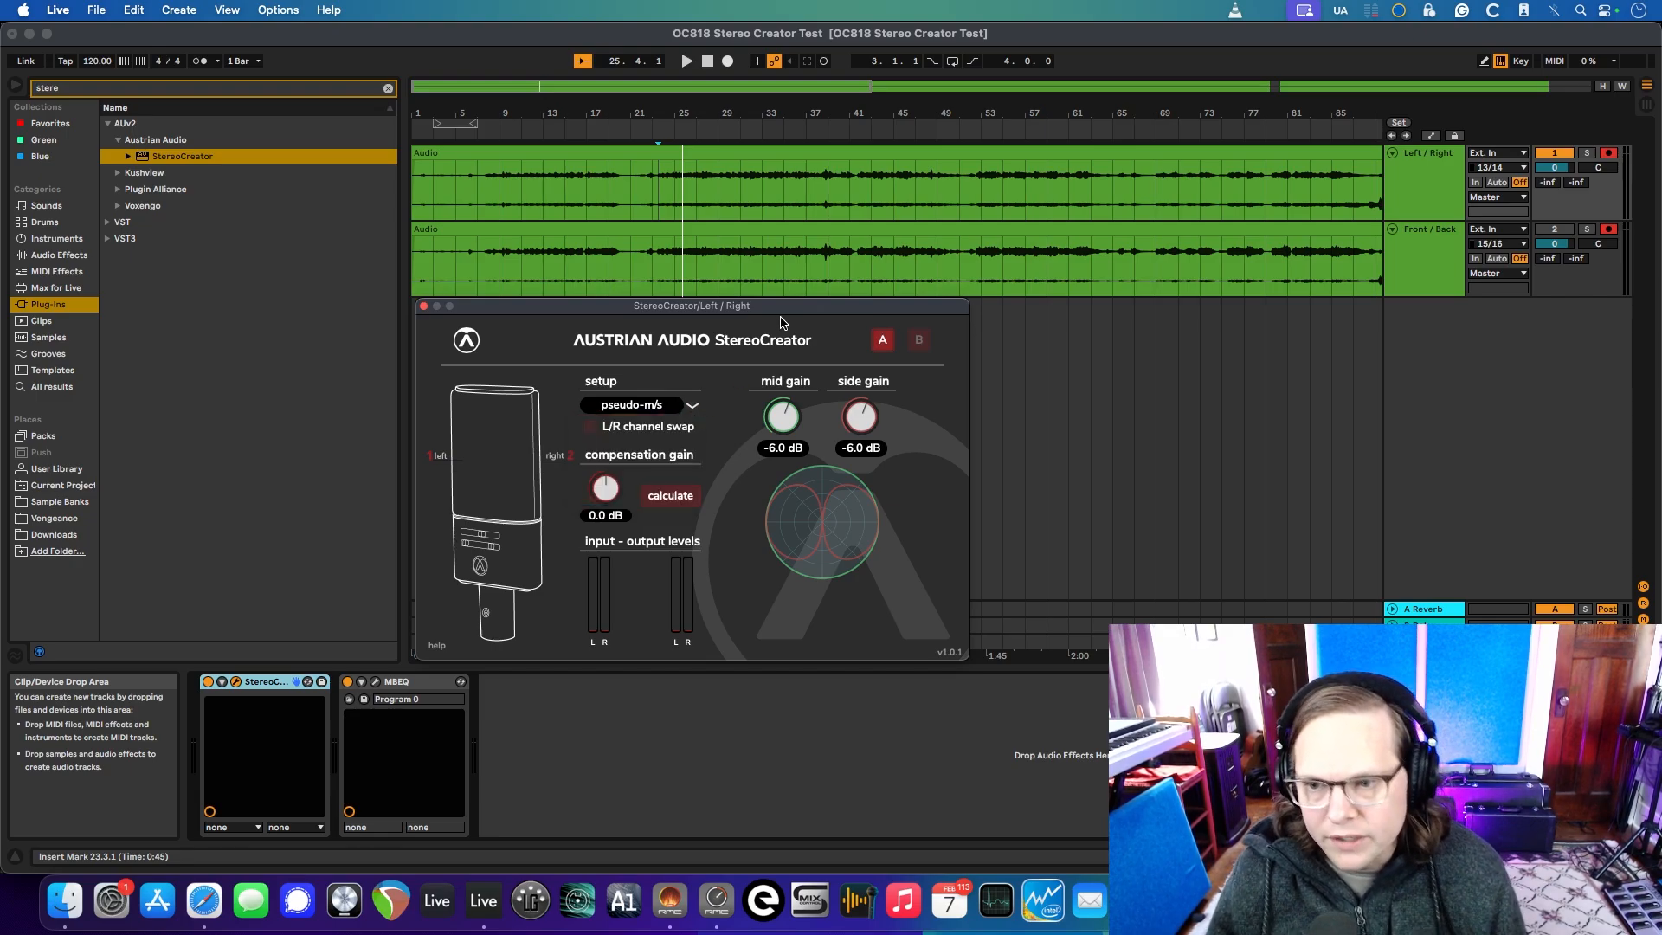
{"action": "left_click_drag", "start_coordinate": [852, 308], "coordinate": [860, 317]}
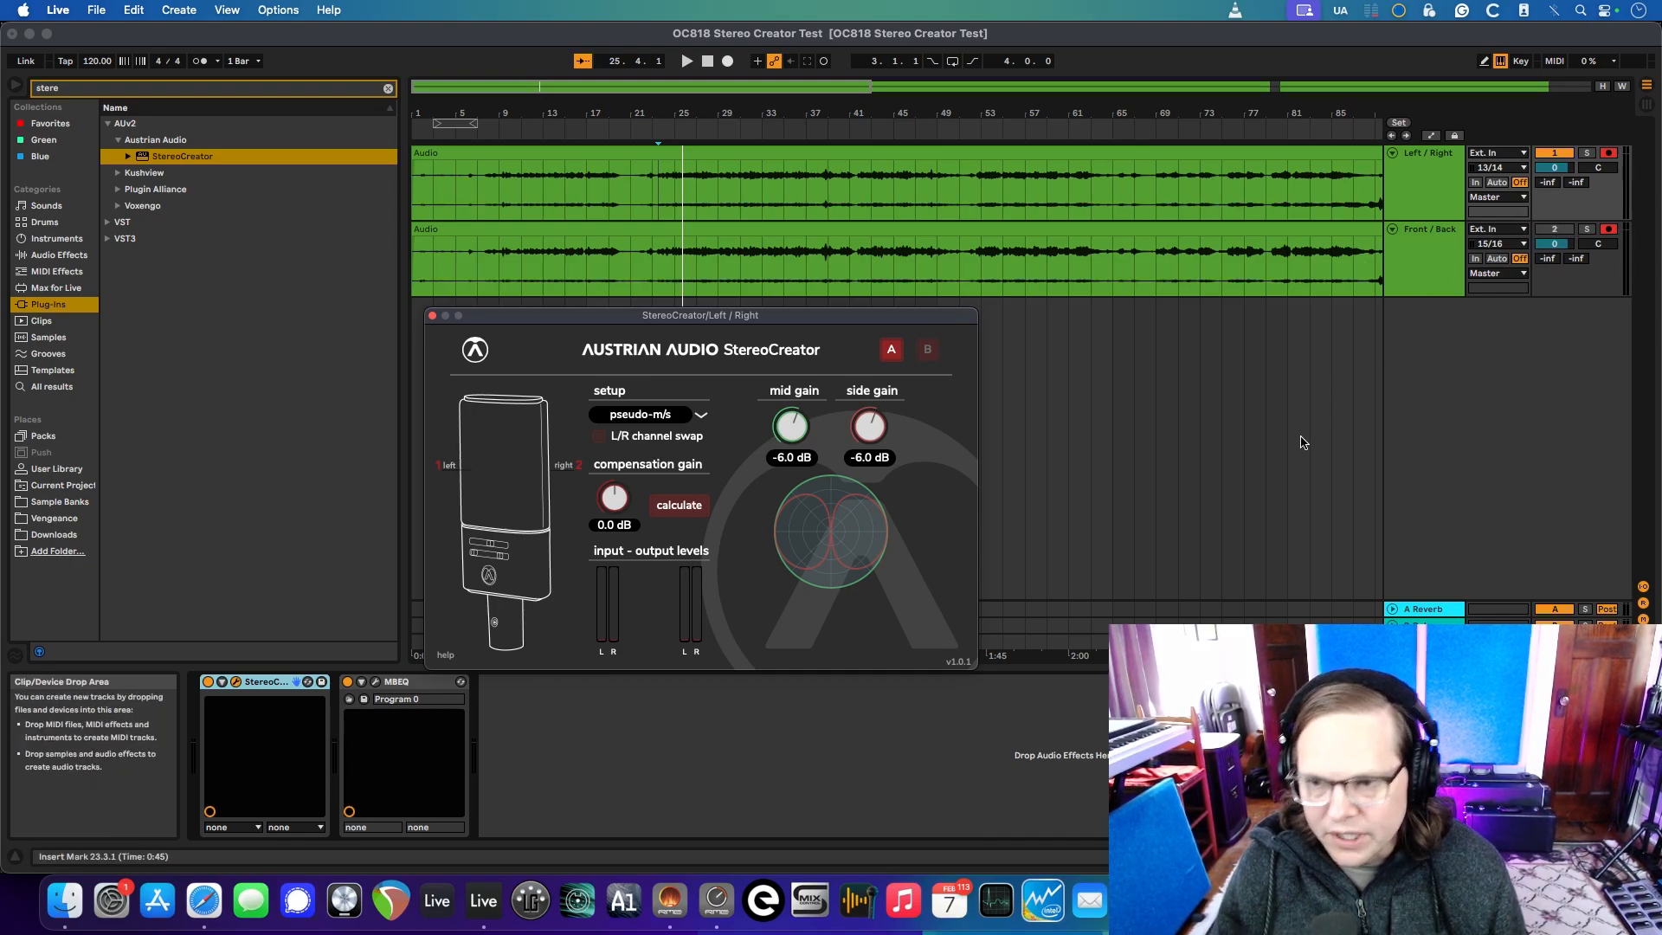
Close the StereoCreator window and delete the StereoCreator device from the Left / Right track
{"action": "left_click", "coordinate": [1424, 191]}
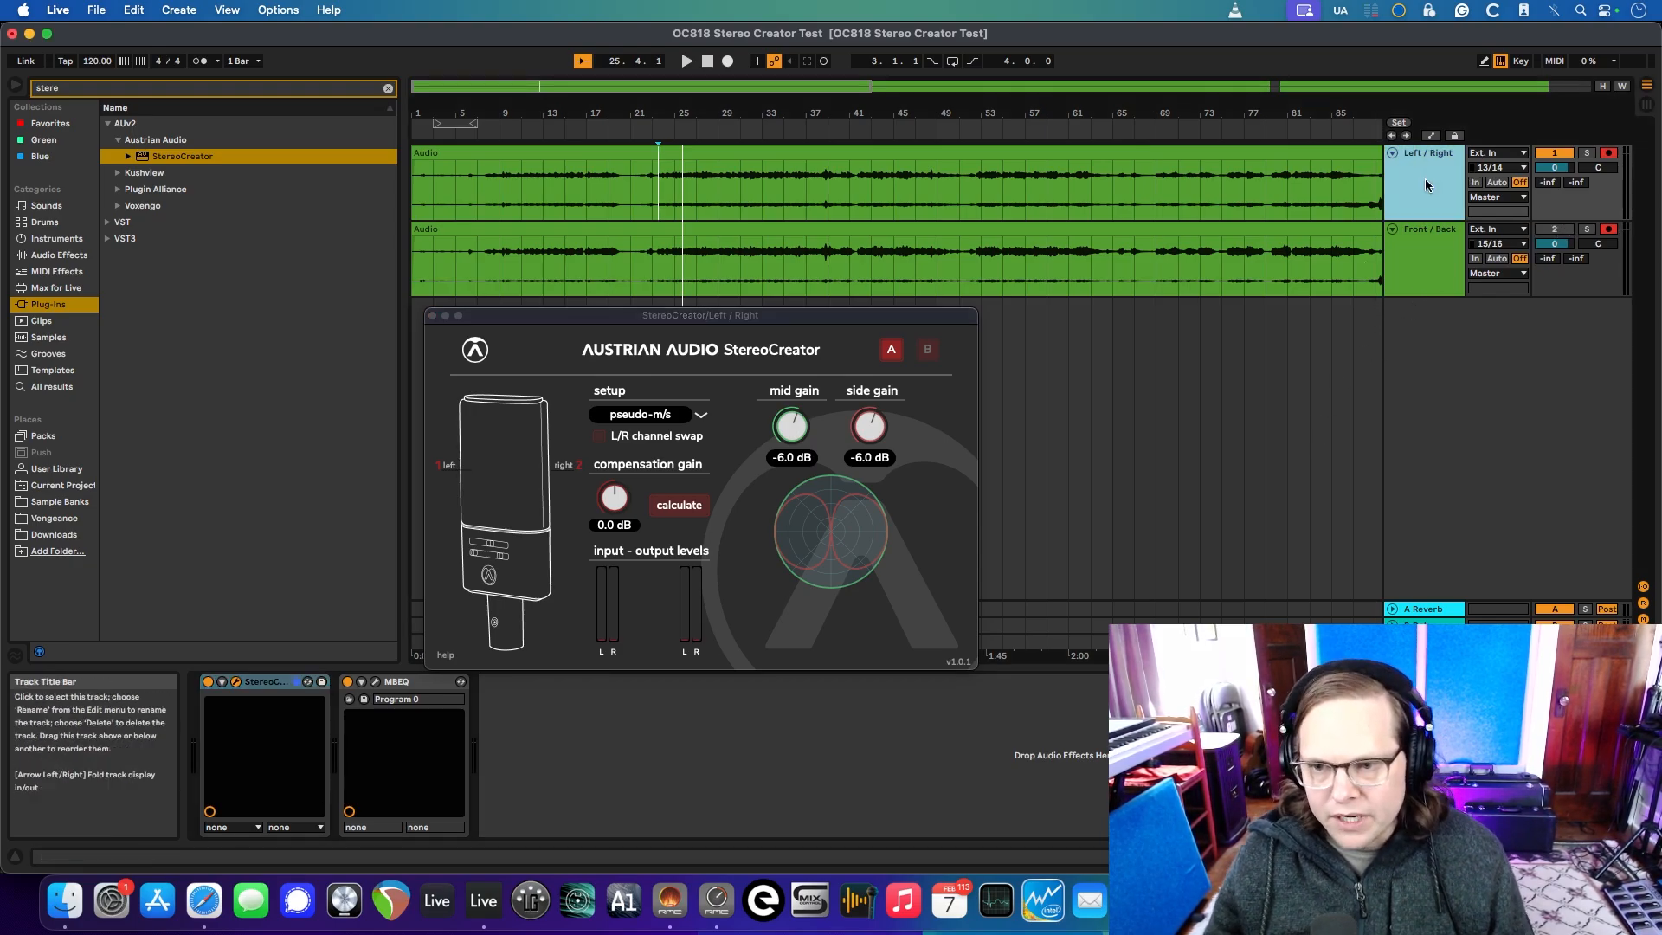
{"action": "left_click", "coordinate": [549, 319]}
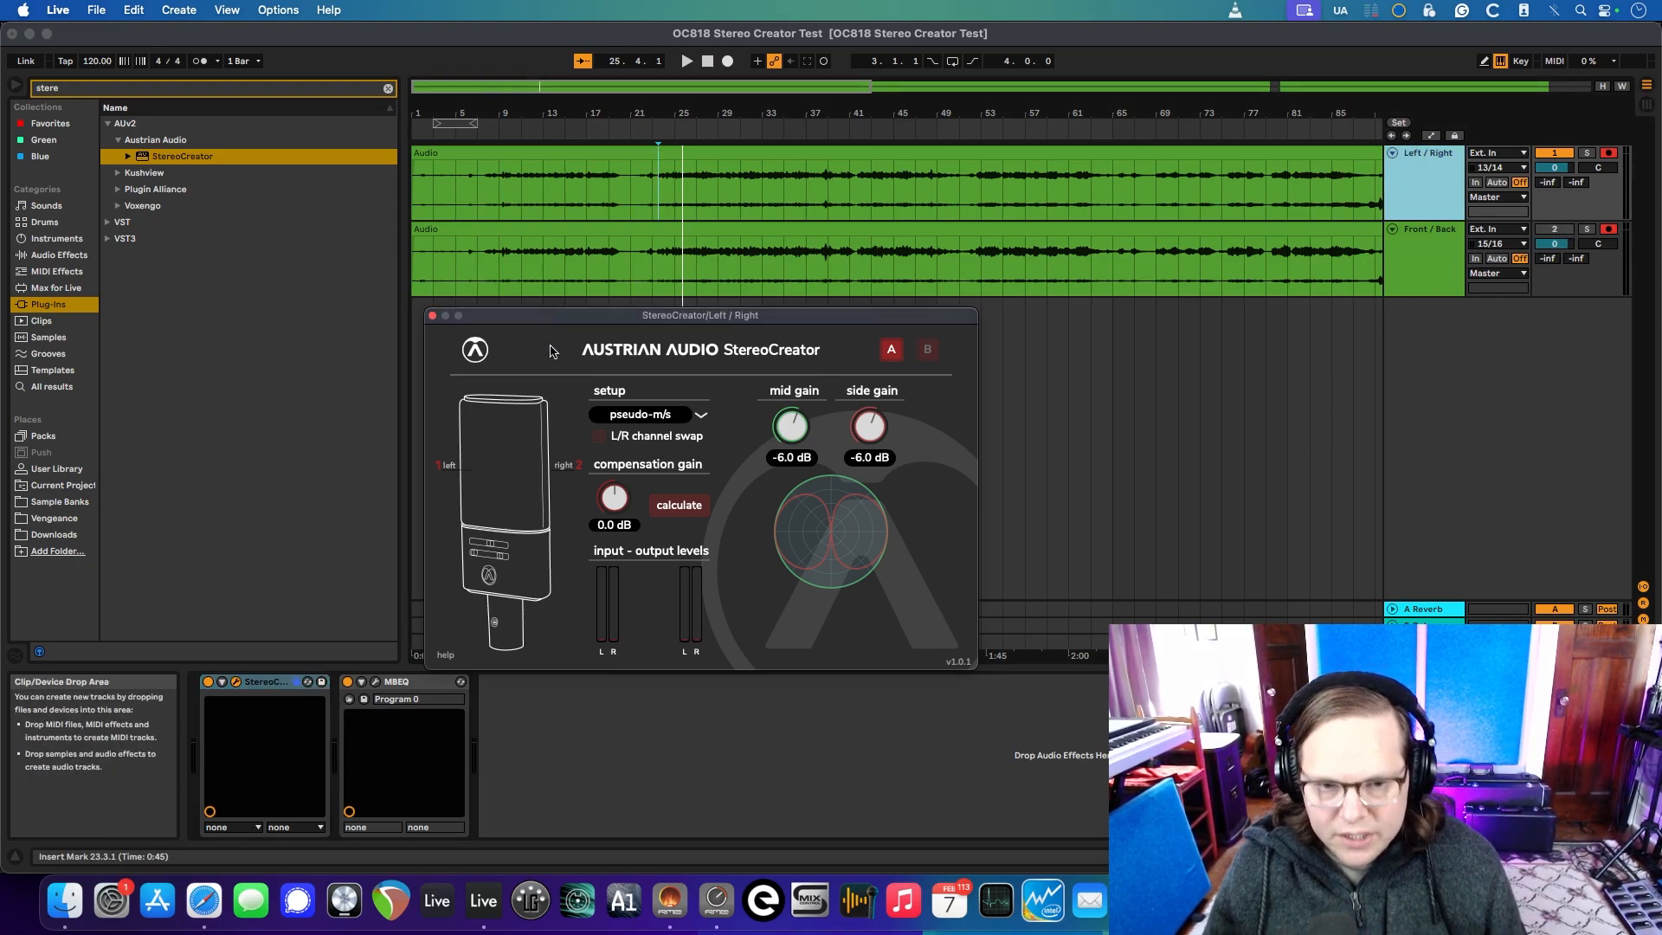
{"action": "left_click", "coordinate": [433, 317]}
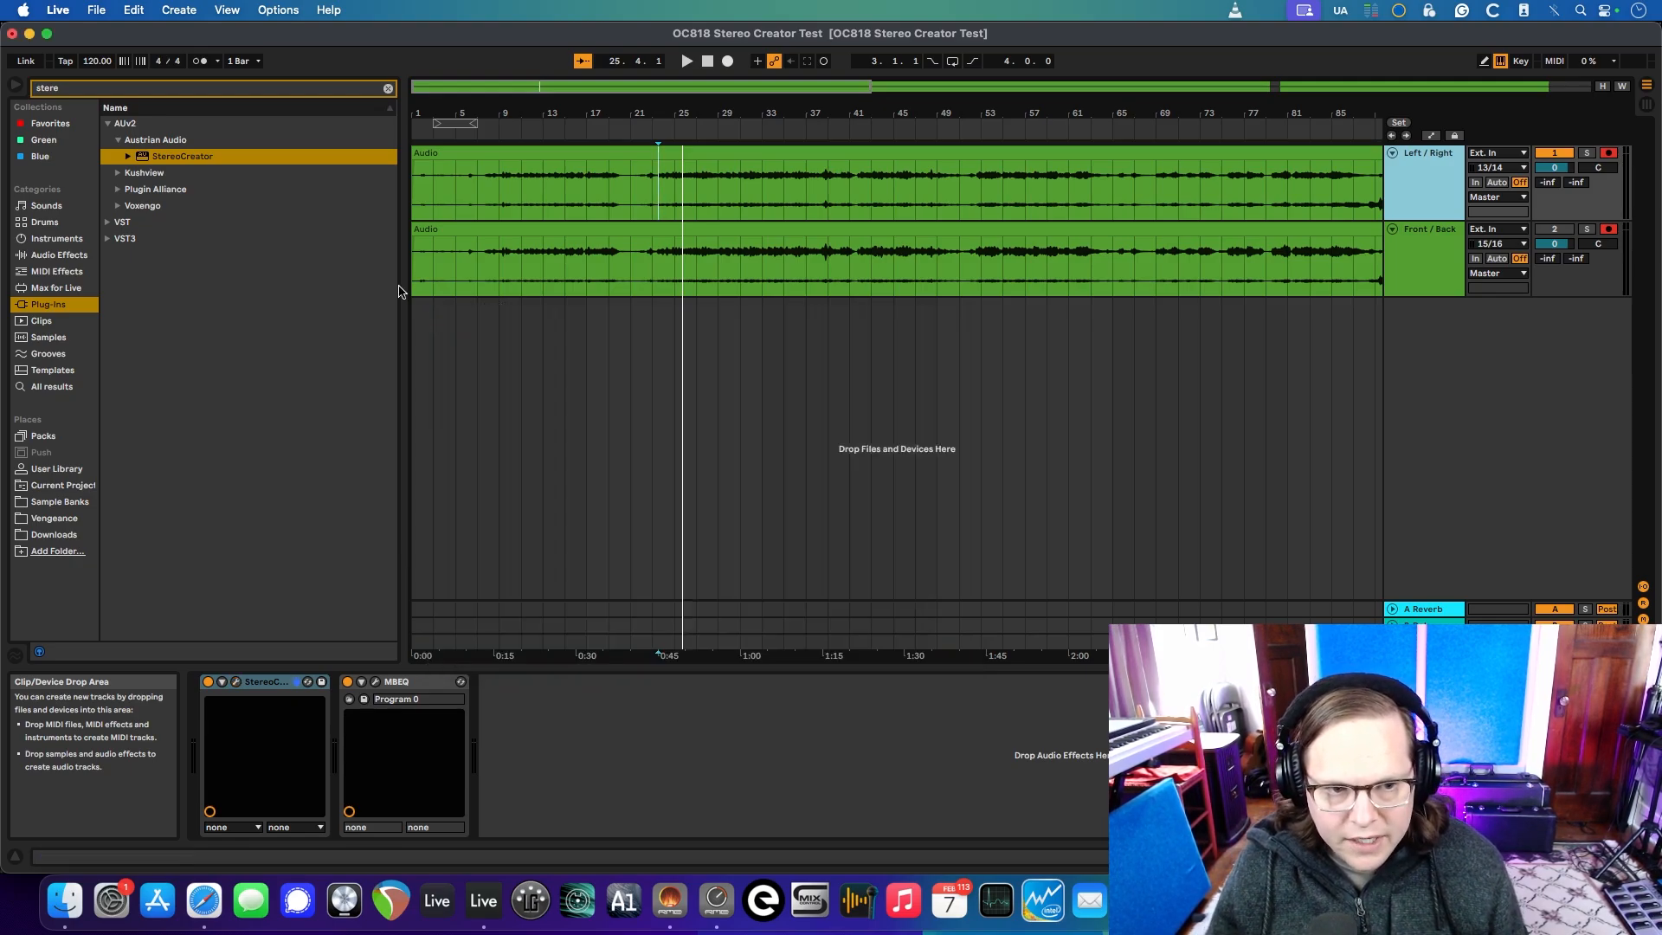
{"action": "left_click", "coordinate": [261, 684]}
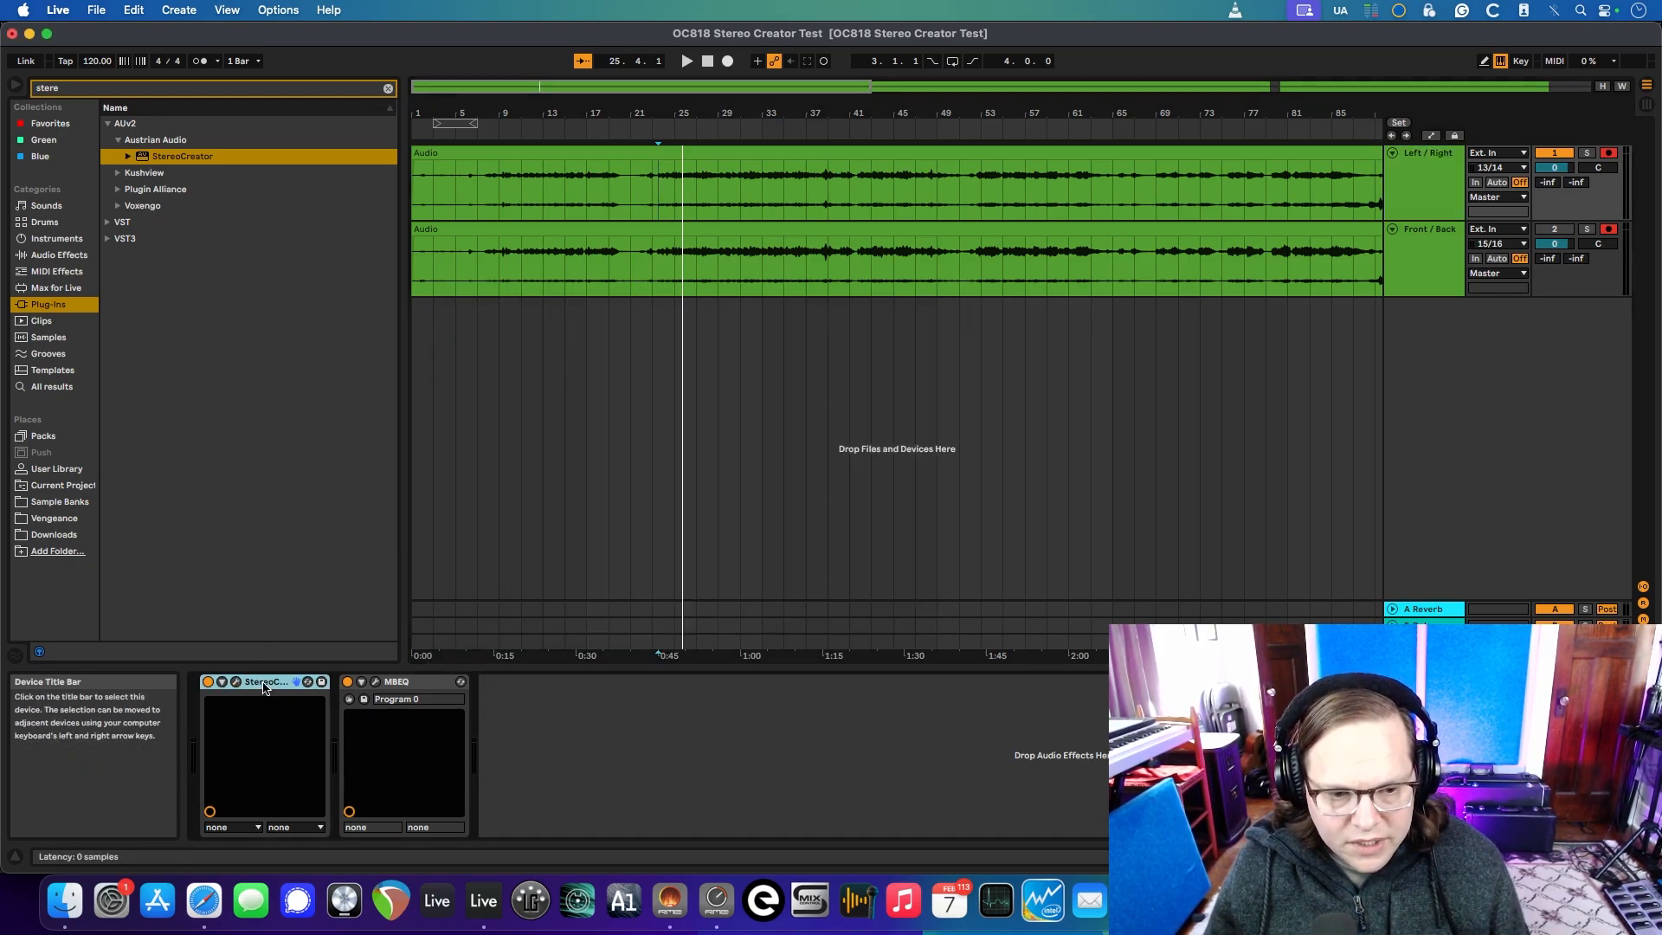
{"action": "key", "text": "Delete"}
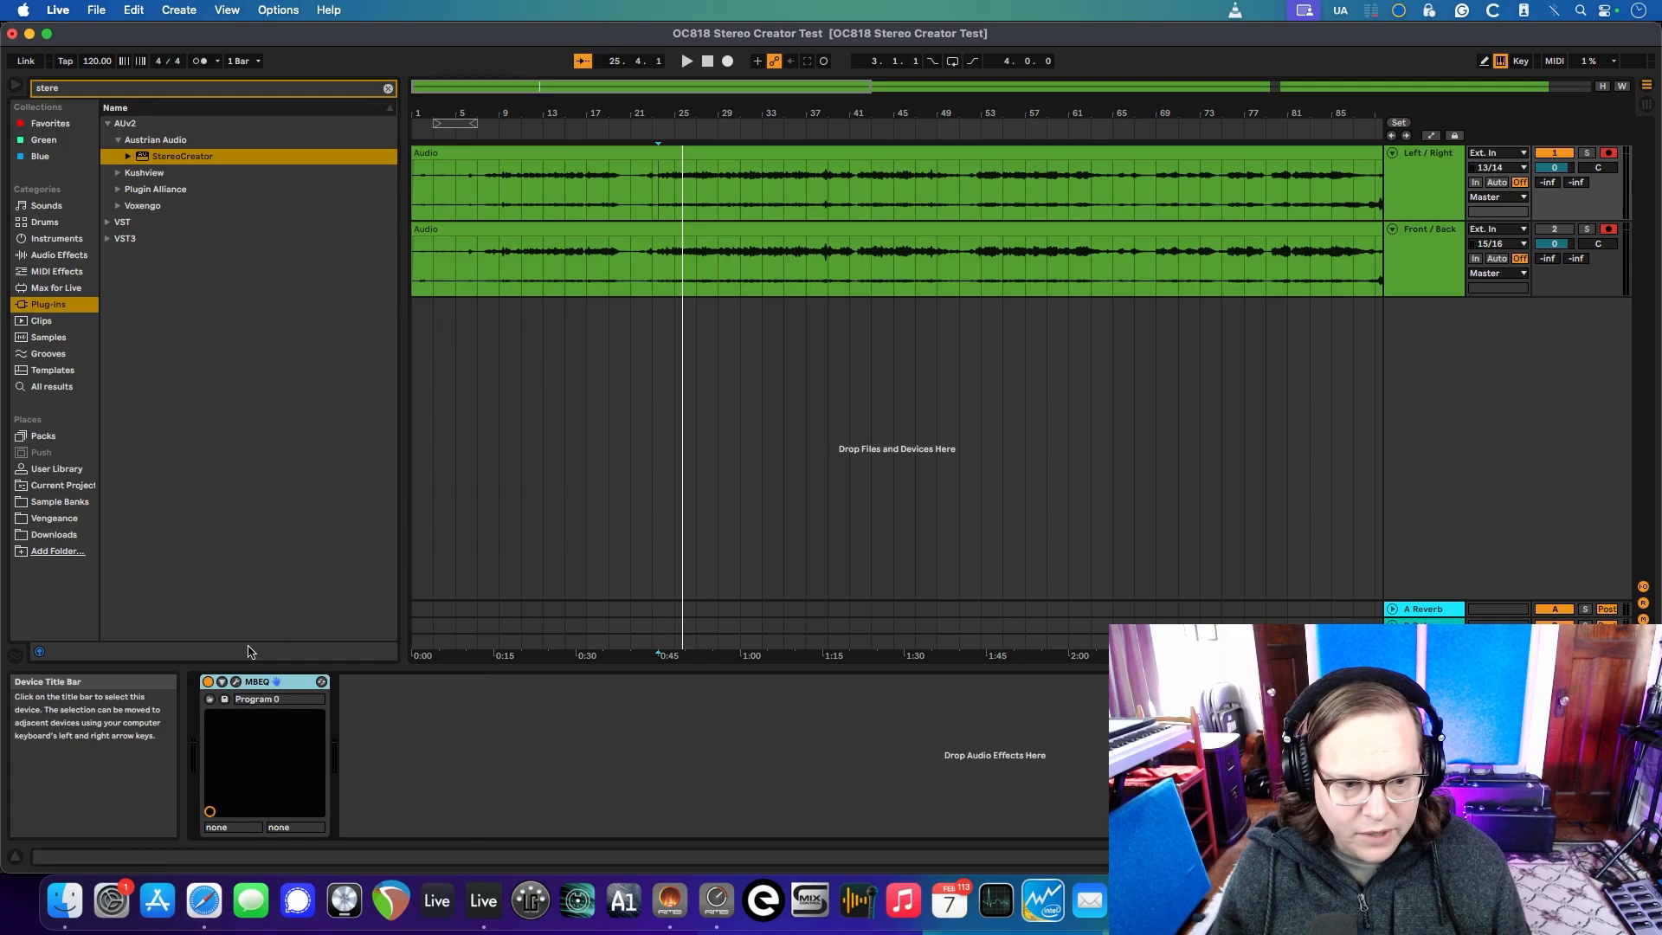
Insert Kushview's Element FX ahead of MBEQ on the Left / Right track and enlarge its plug-in window
{"action": "left_click", "coordinate": [145, 173]}
{"action": "left_click", "coordinate": [119, 174]}
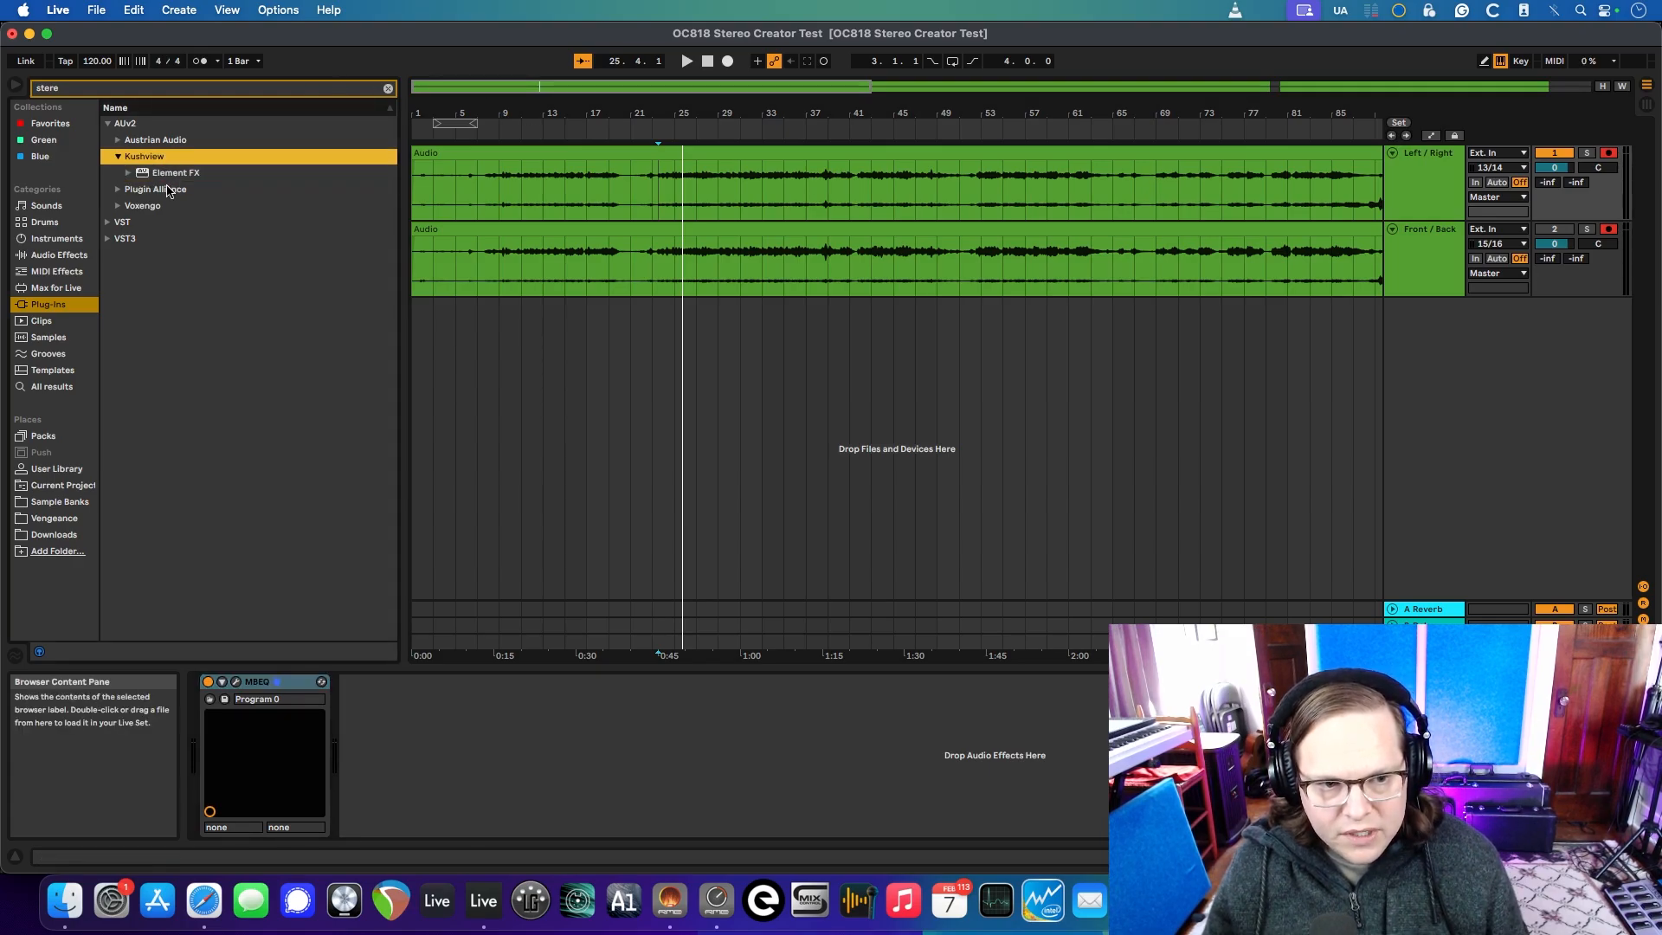
{"action": "left_click_drag", "start_coordinate": [173, 178], "coordinate": [200, 749]}
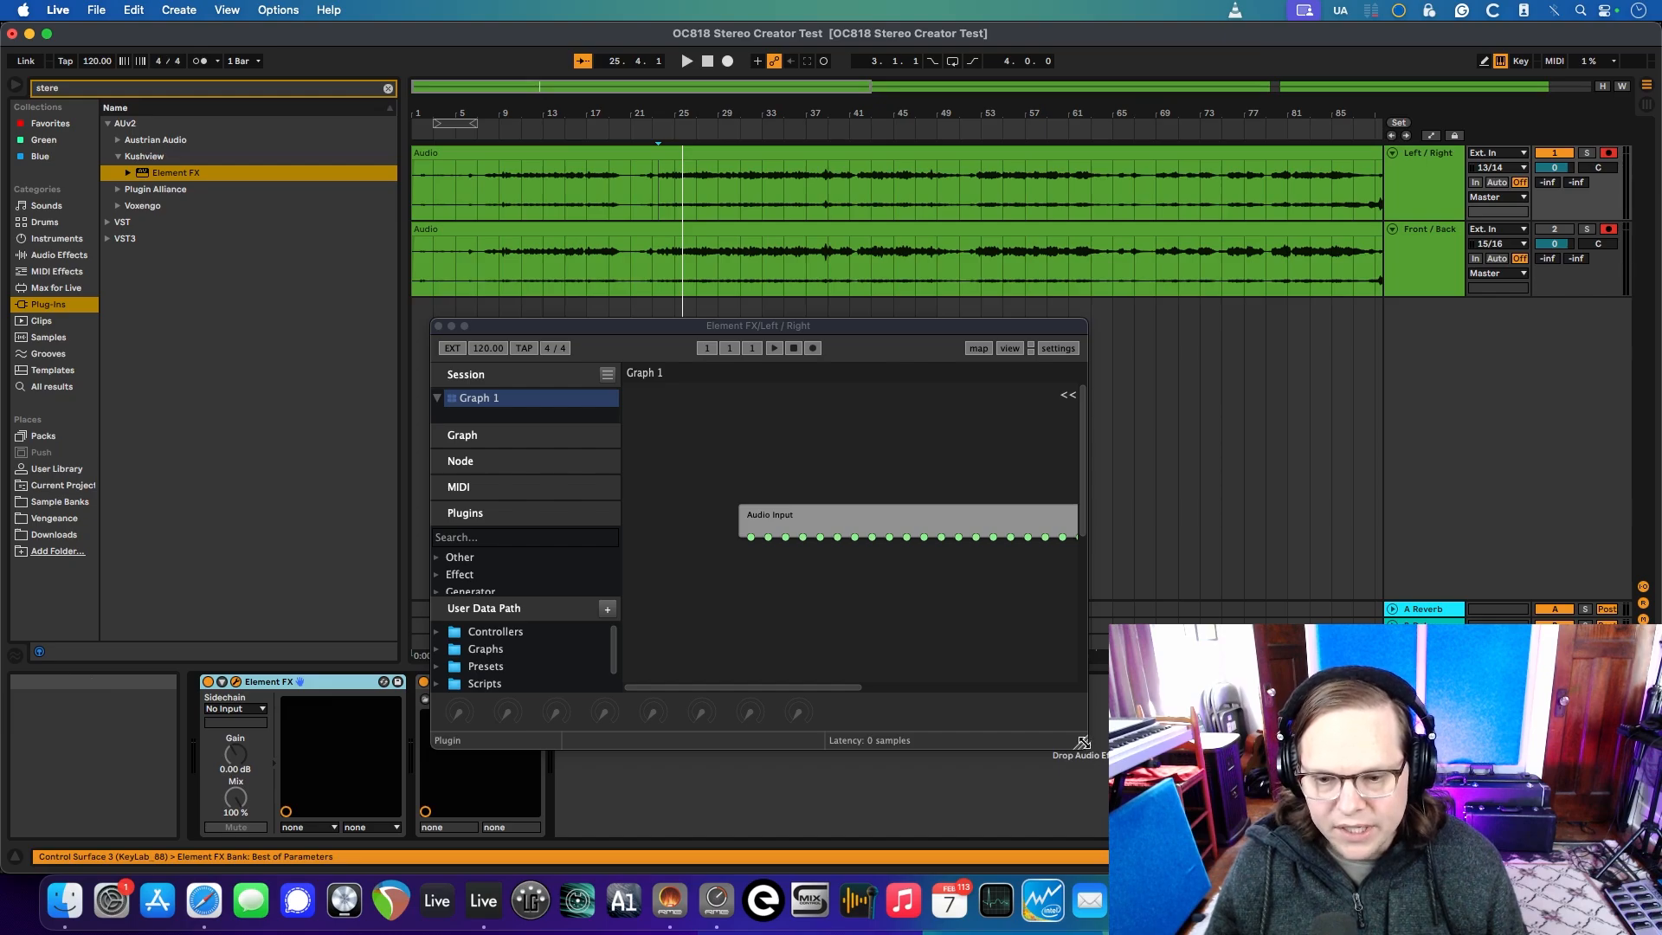
{"action": "left_click_drag", "start_coordinate": [1082, 742], "coordinate": [1549, 823]}
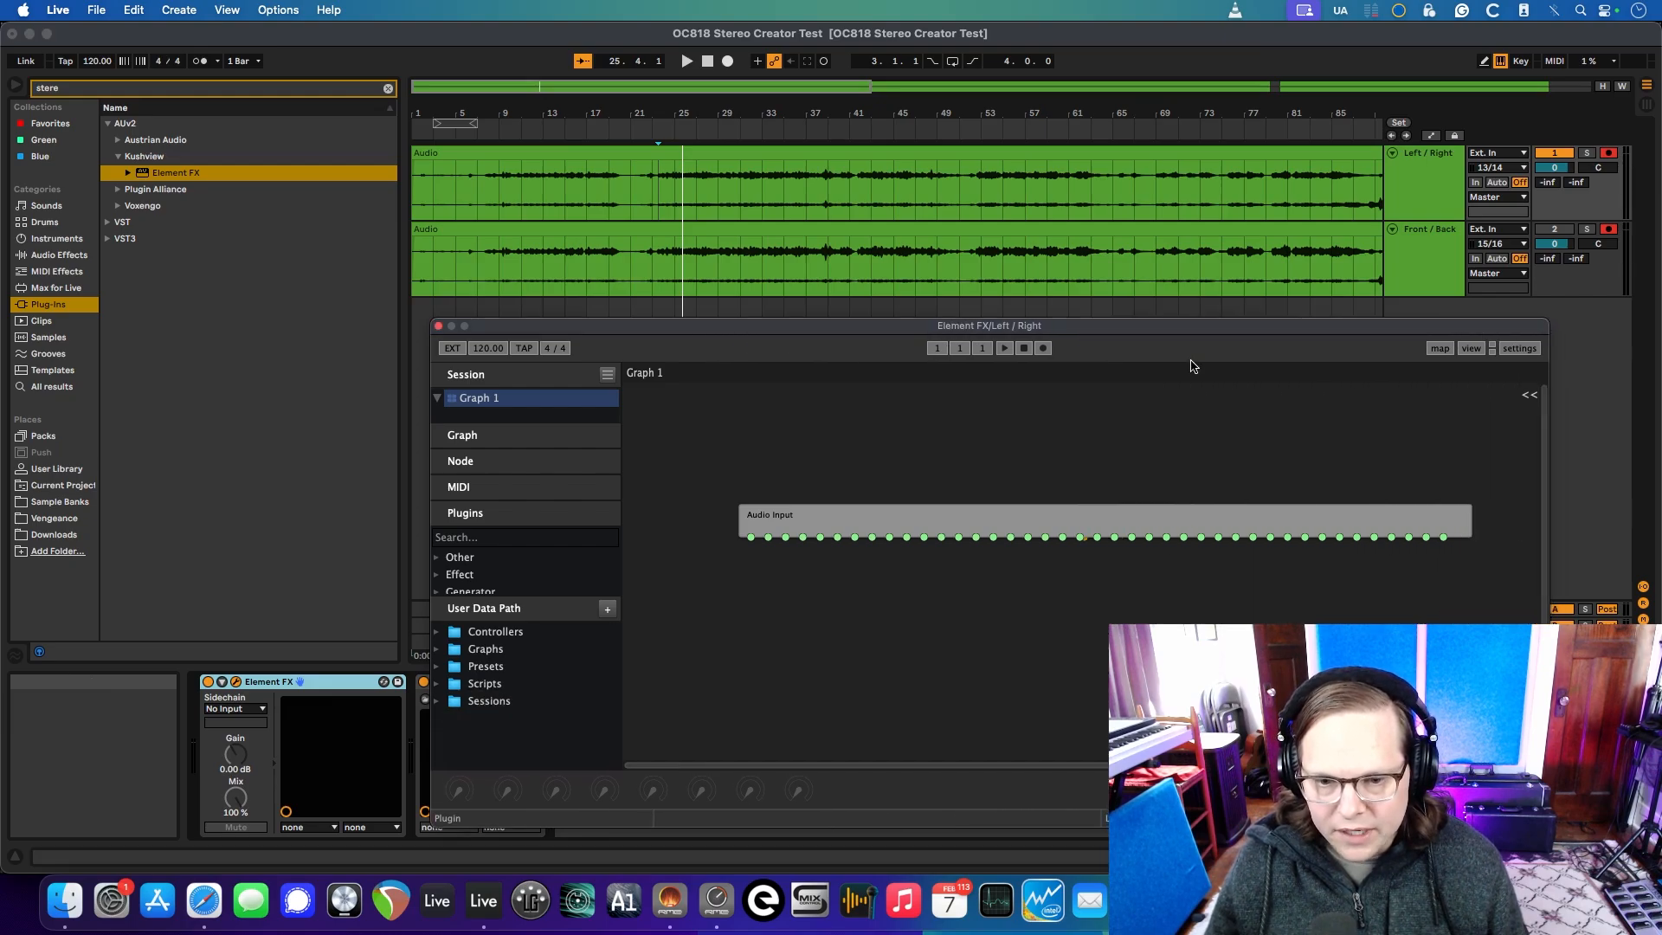
{"action": "left_click_drag", "start_coordinate": [1188, 335], "coordinate": [1197, 170]}
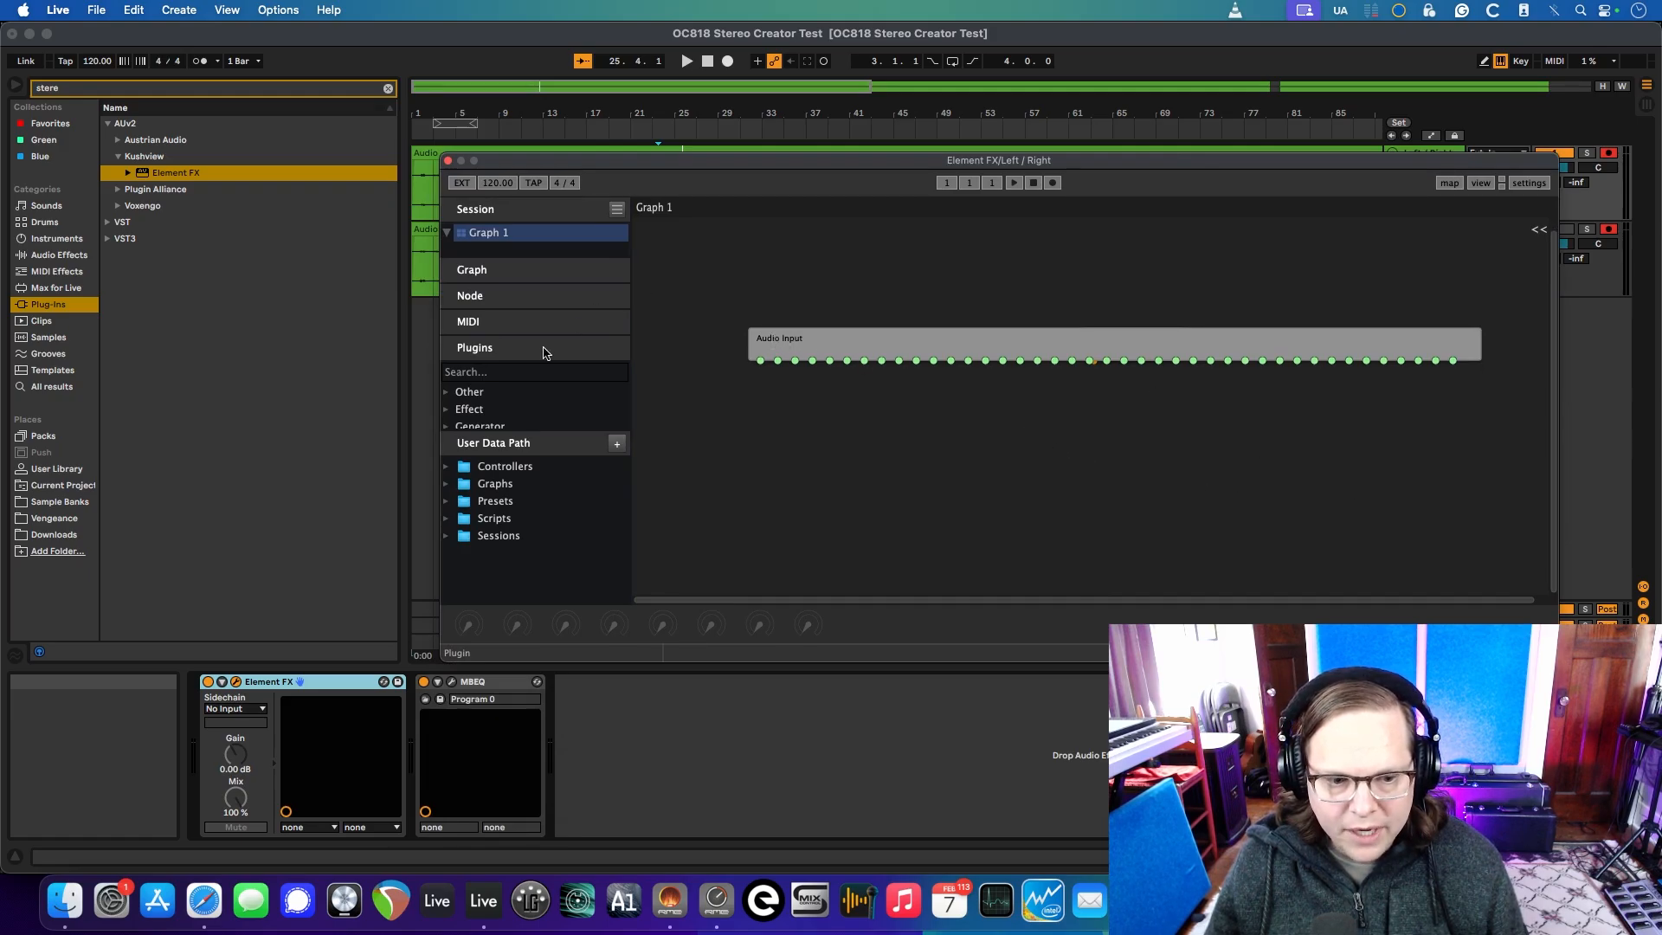
Set the Element FX sidechain source to the Front / Back track
{"action": "left_click", "coordinate": [255, 709]}
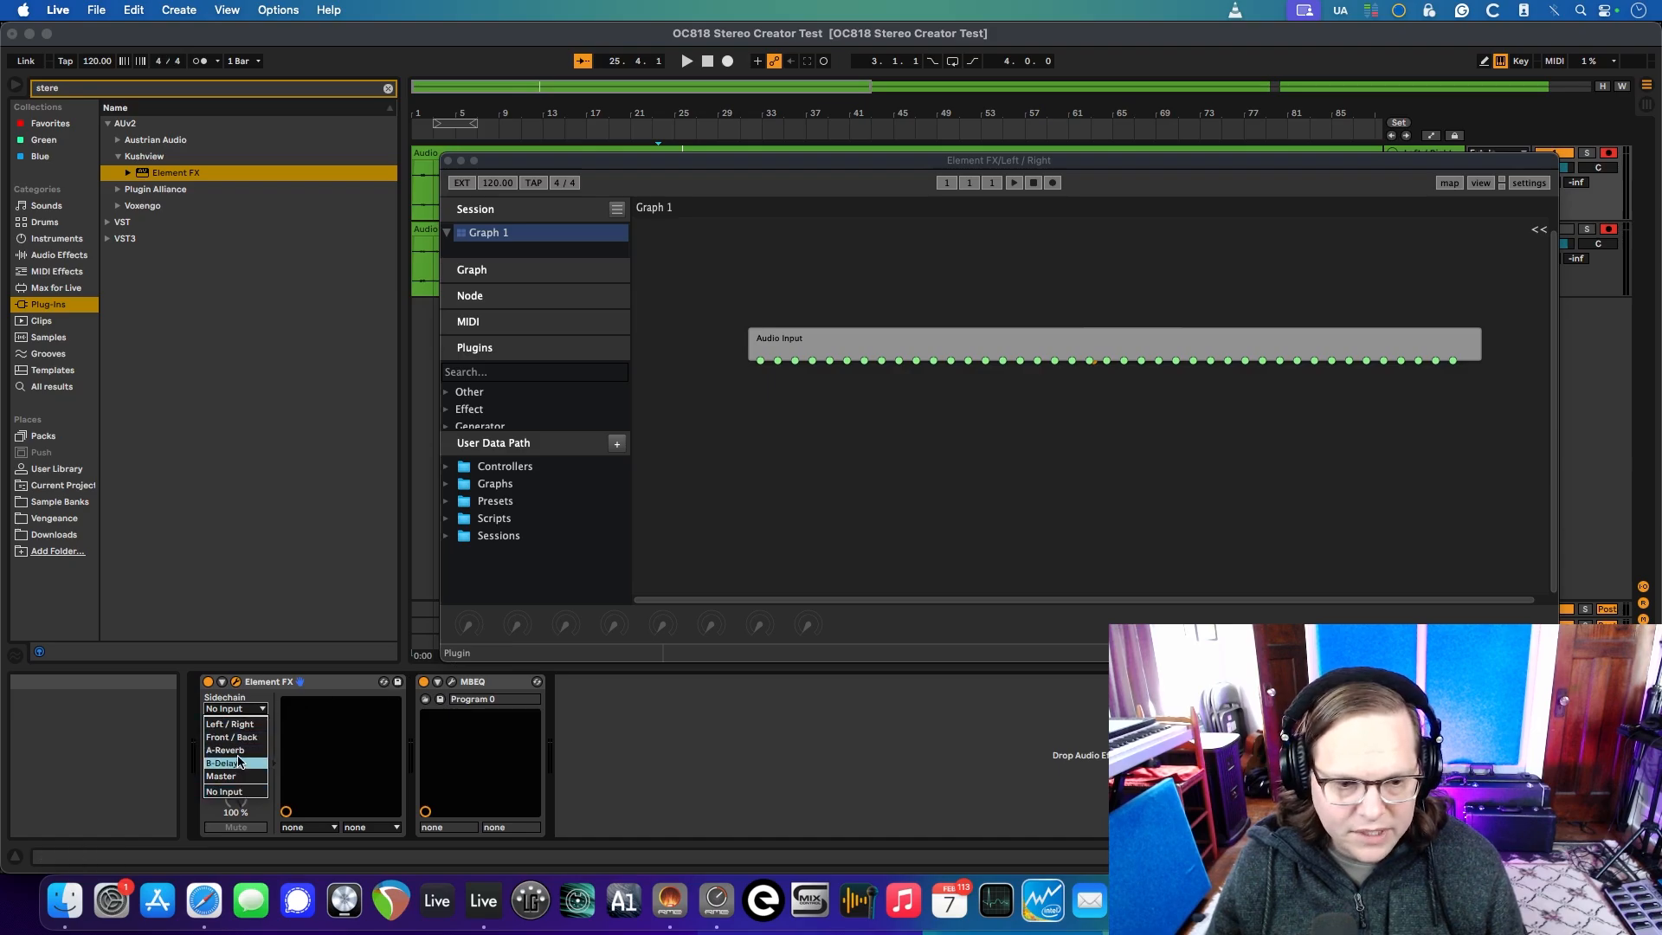
{"action": "left_click", "coordinate": [242, 737]}
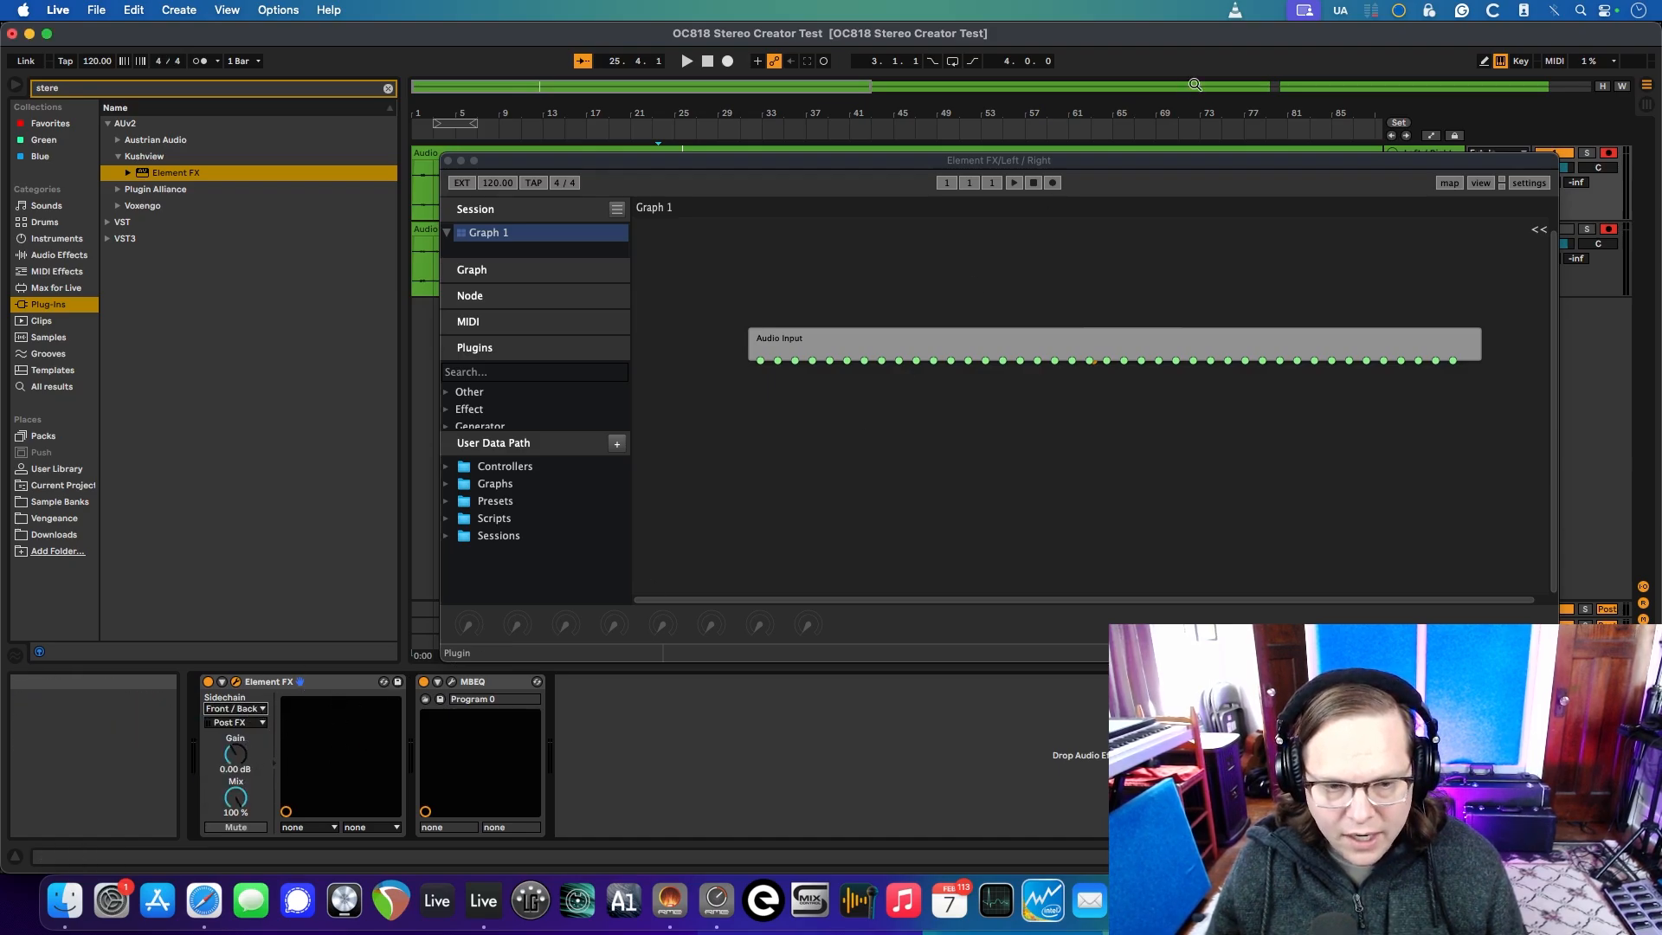
{"action": "left_click_drag", "start_coordinate": [1291, 162], "coordinate": [1172, 190]}
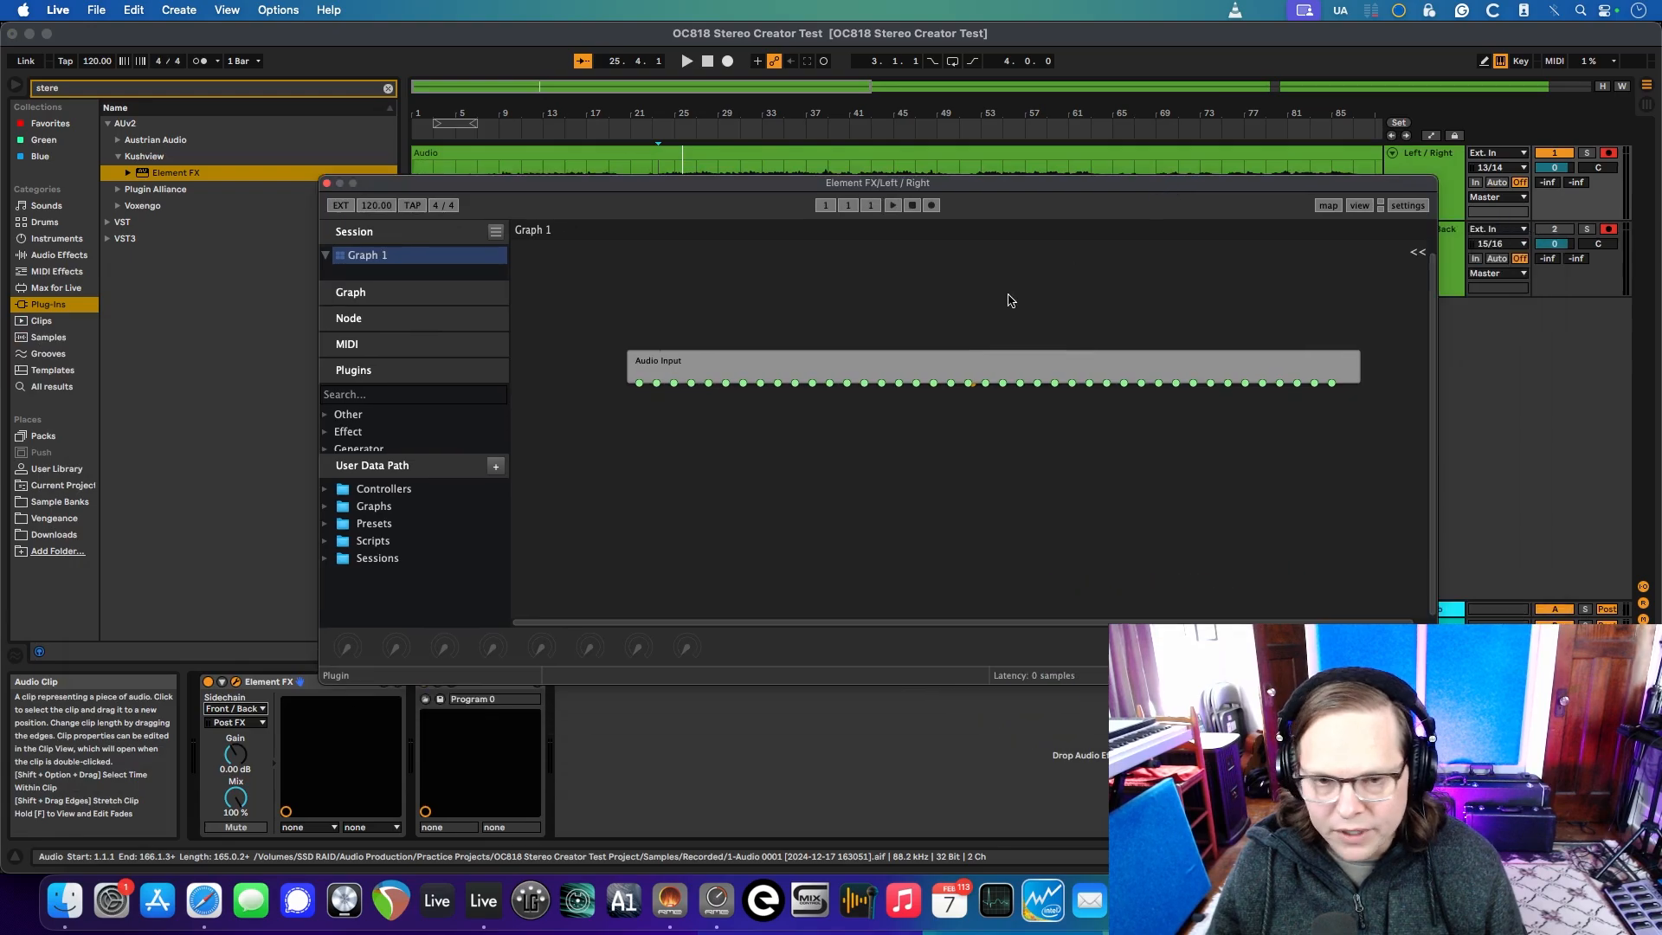
Search Element's plugins for "stereo" and add StereoCreator to Graph 1, below the Audio Input node
{"action": "left_click", "coordinate": [396, 391]}
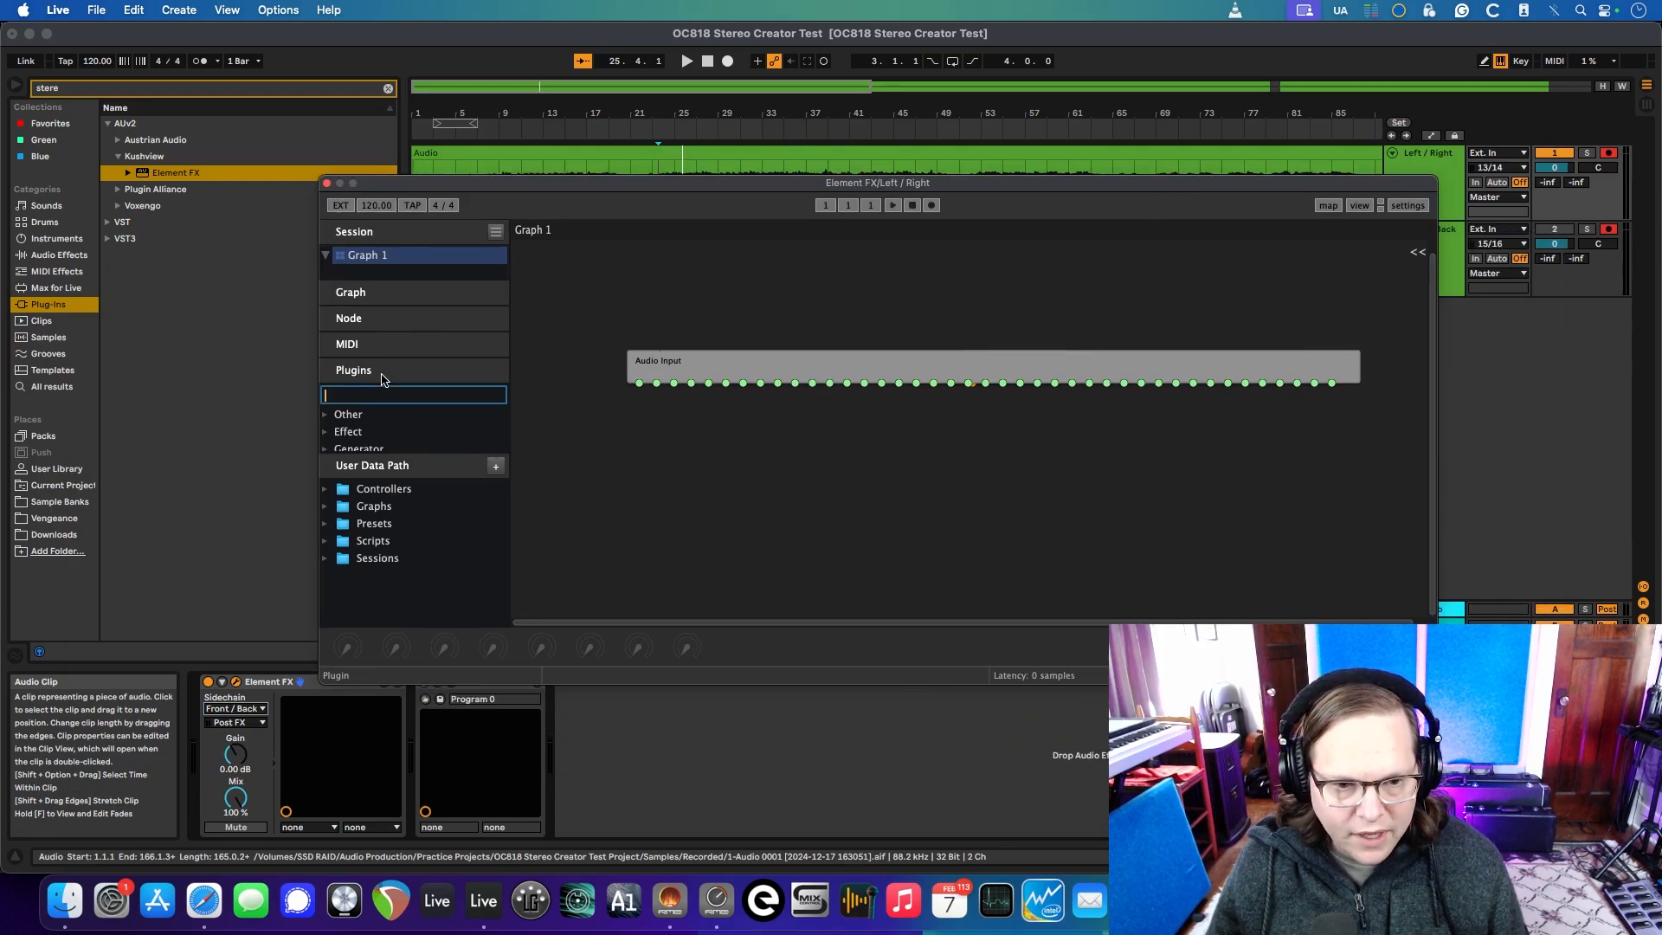
{"action": "type", "text": "stereo"}
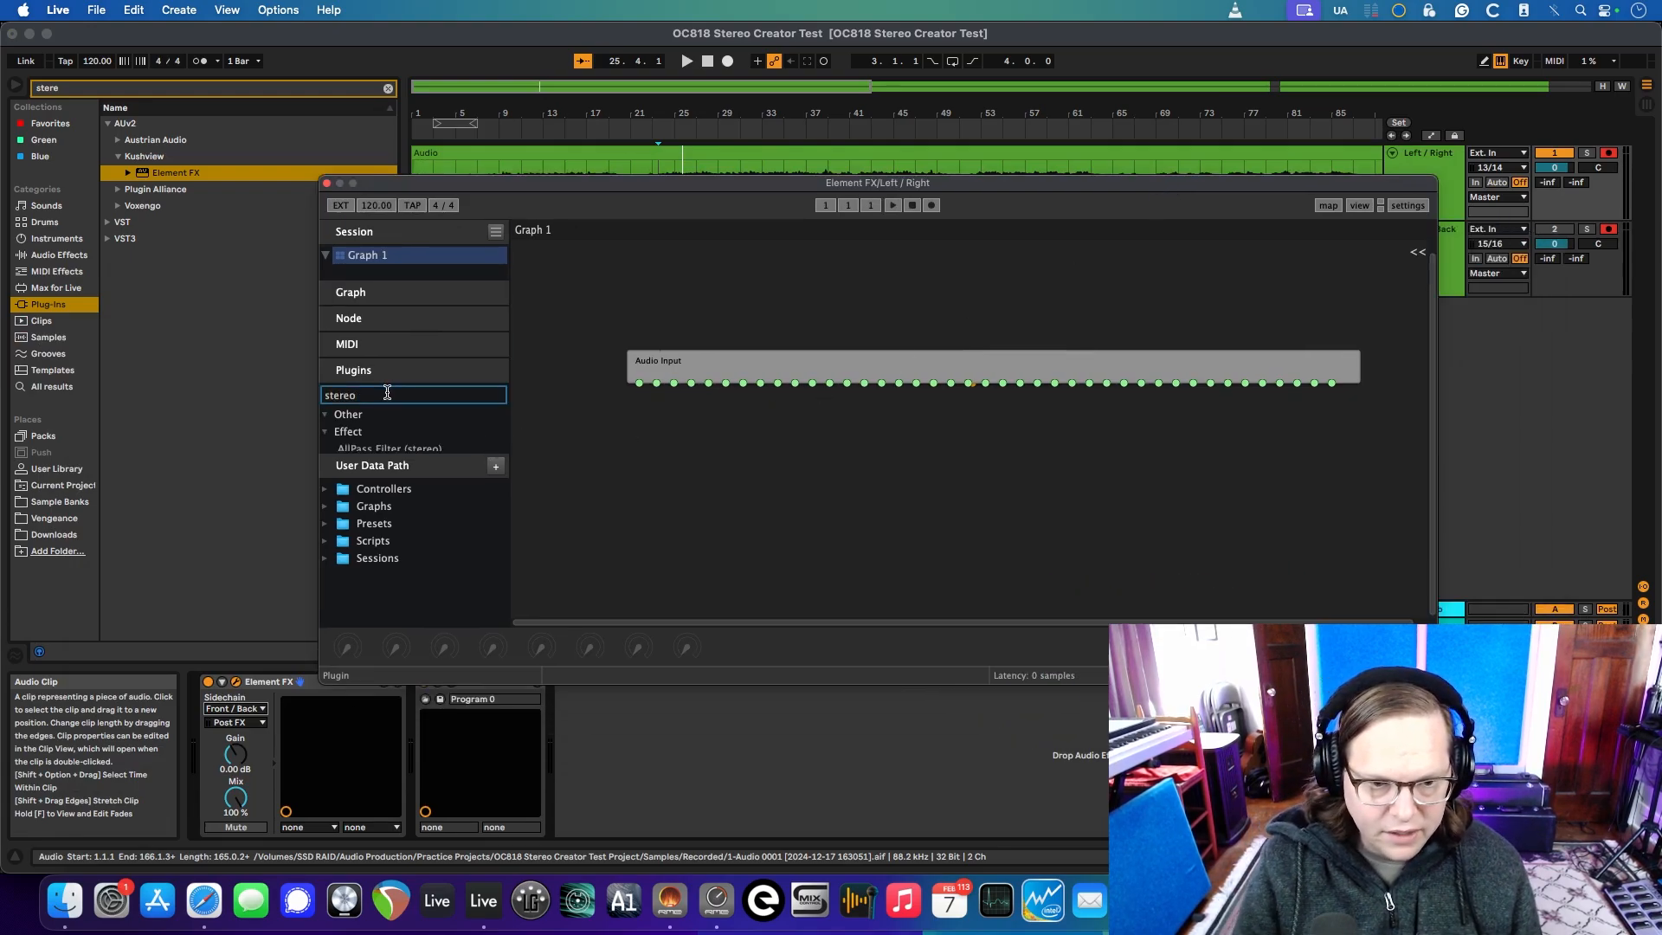
{"action": "scroll", "coordinate": [406, 419], "scroll_direction": "down", "scroll_amount": 2}
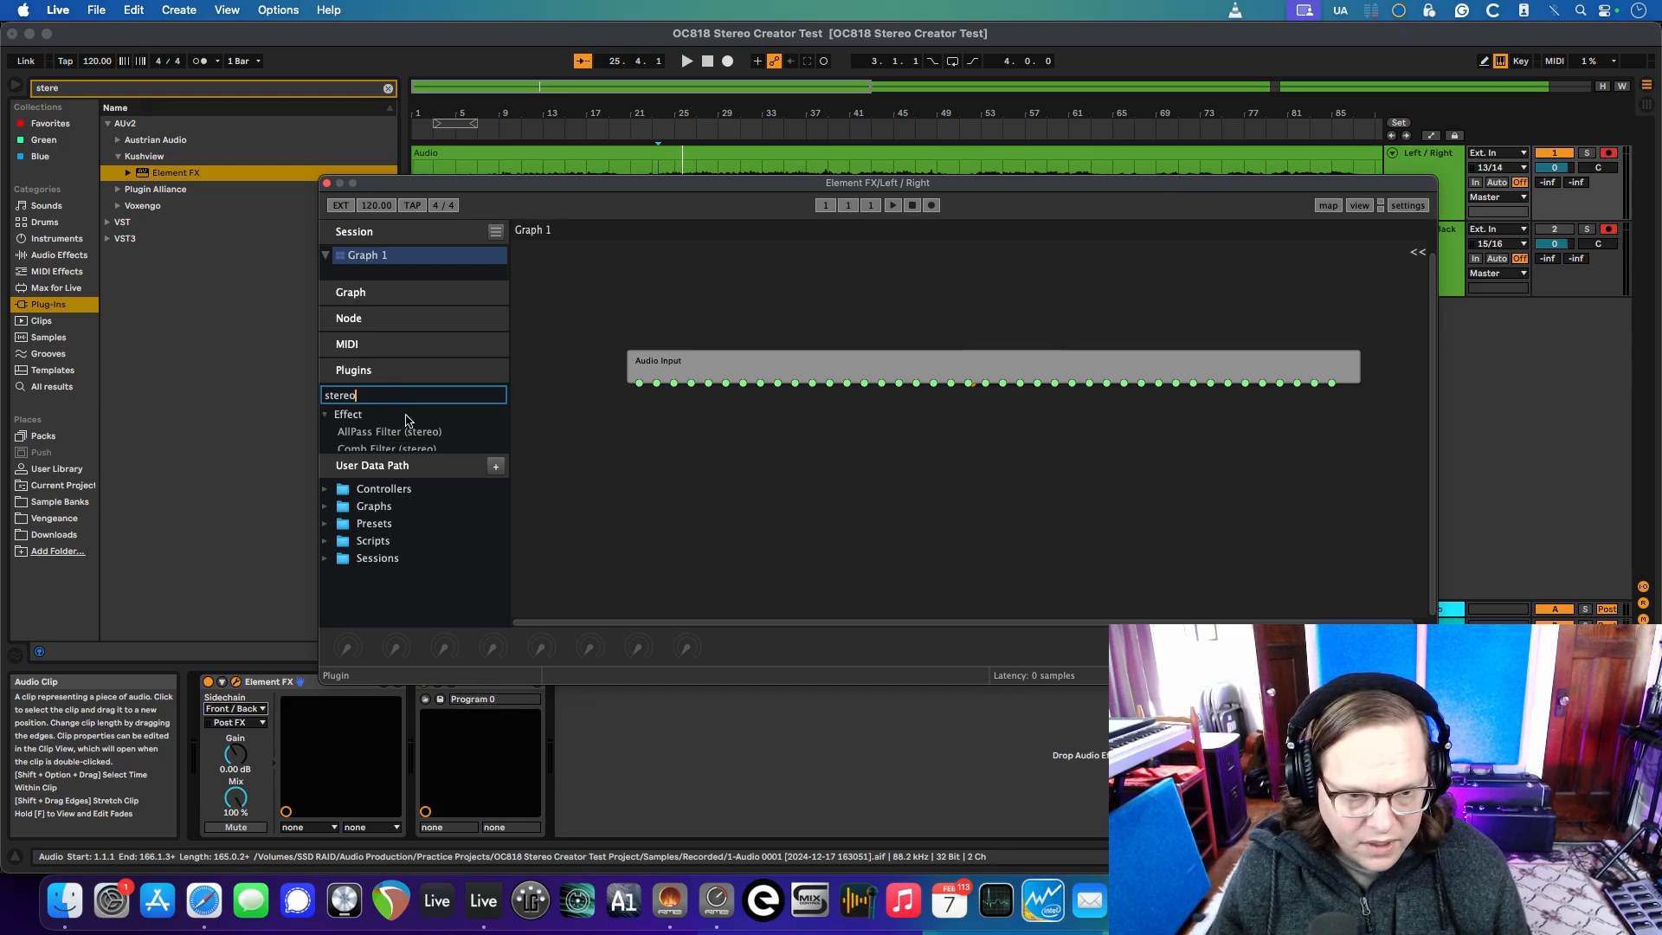
{"action": "scroll", "coordinate": [406, 419], "scroll_direction": "down", "scroll_amount": 2}
{"action": "left_click_drag", "start_coordinate": [405, 438], "coordinate": [730, 483]}
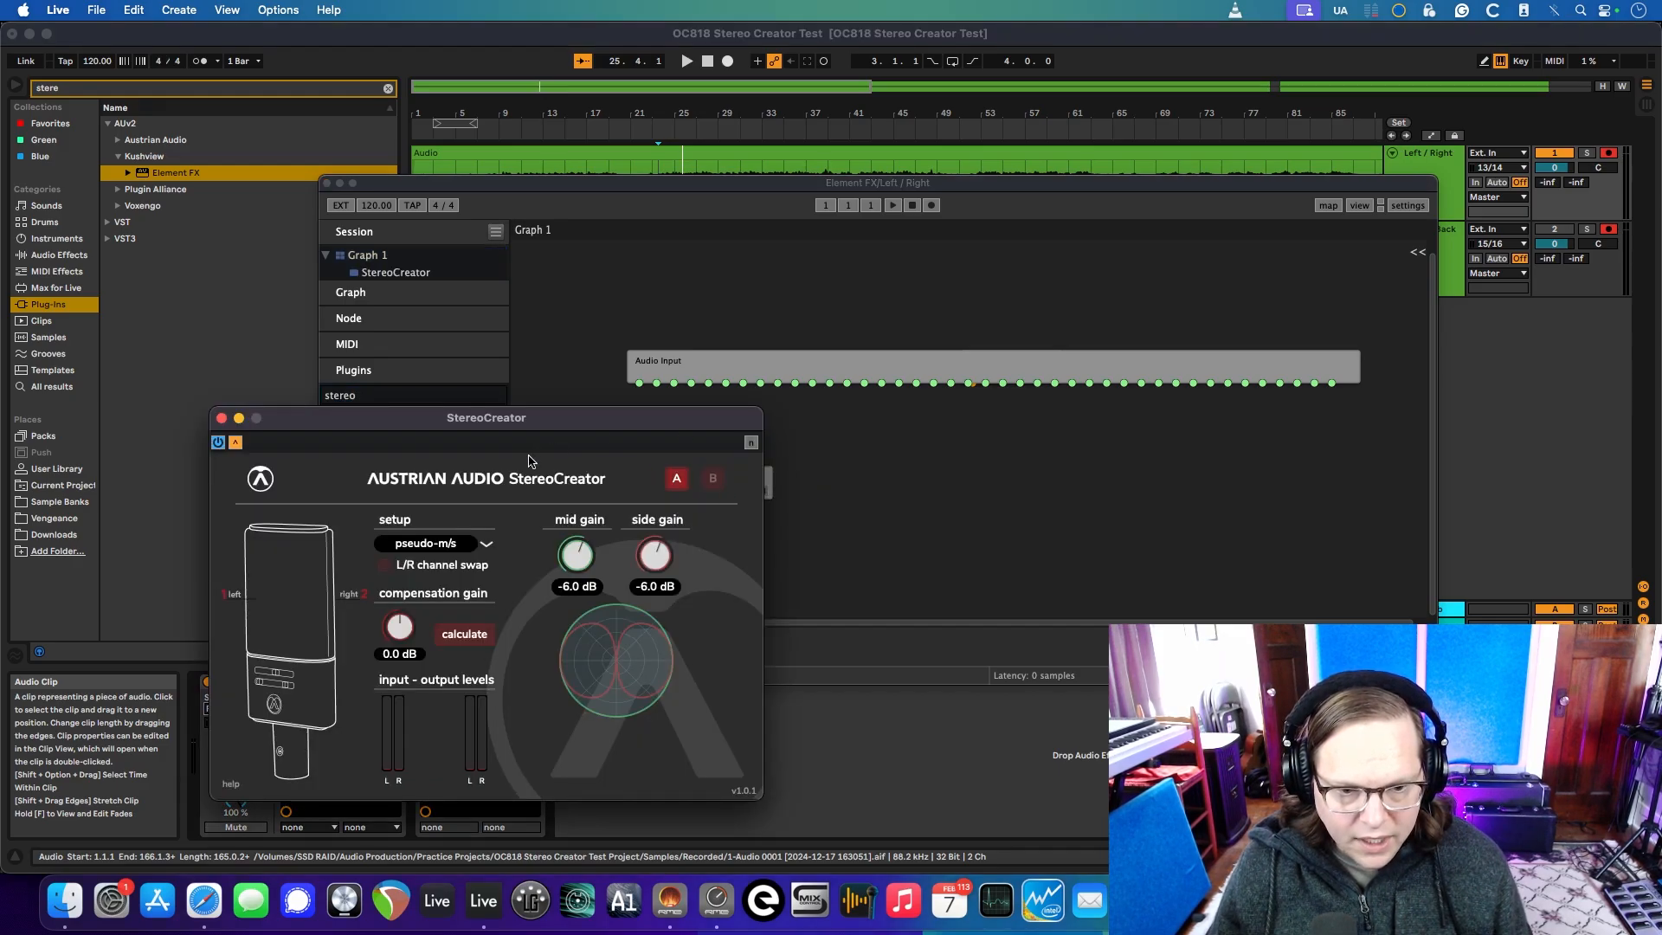
{"action": "left_click_drag", "start_coordinate": [539, 426], "coordinate": [1270, 288]}
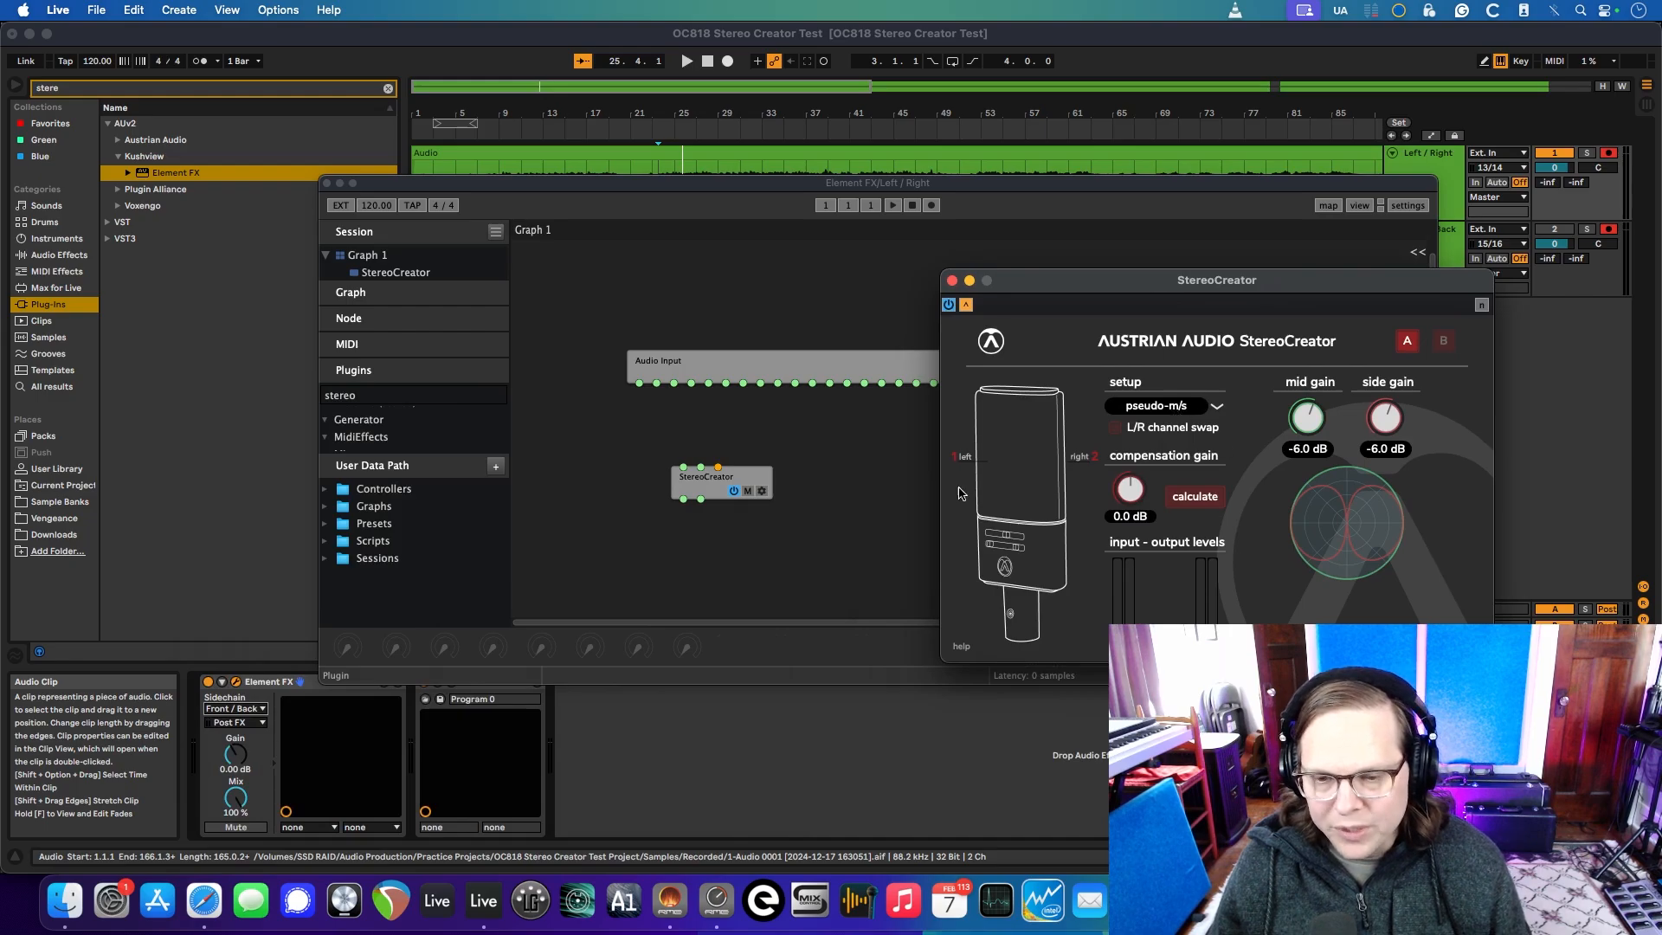
Set the StereoCreator node's input channel layout to Quadraphonic, save the configuration, and bring its plug-in window back up
{"action": "left_click", "coordinate": [763, 492]}
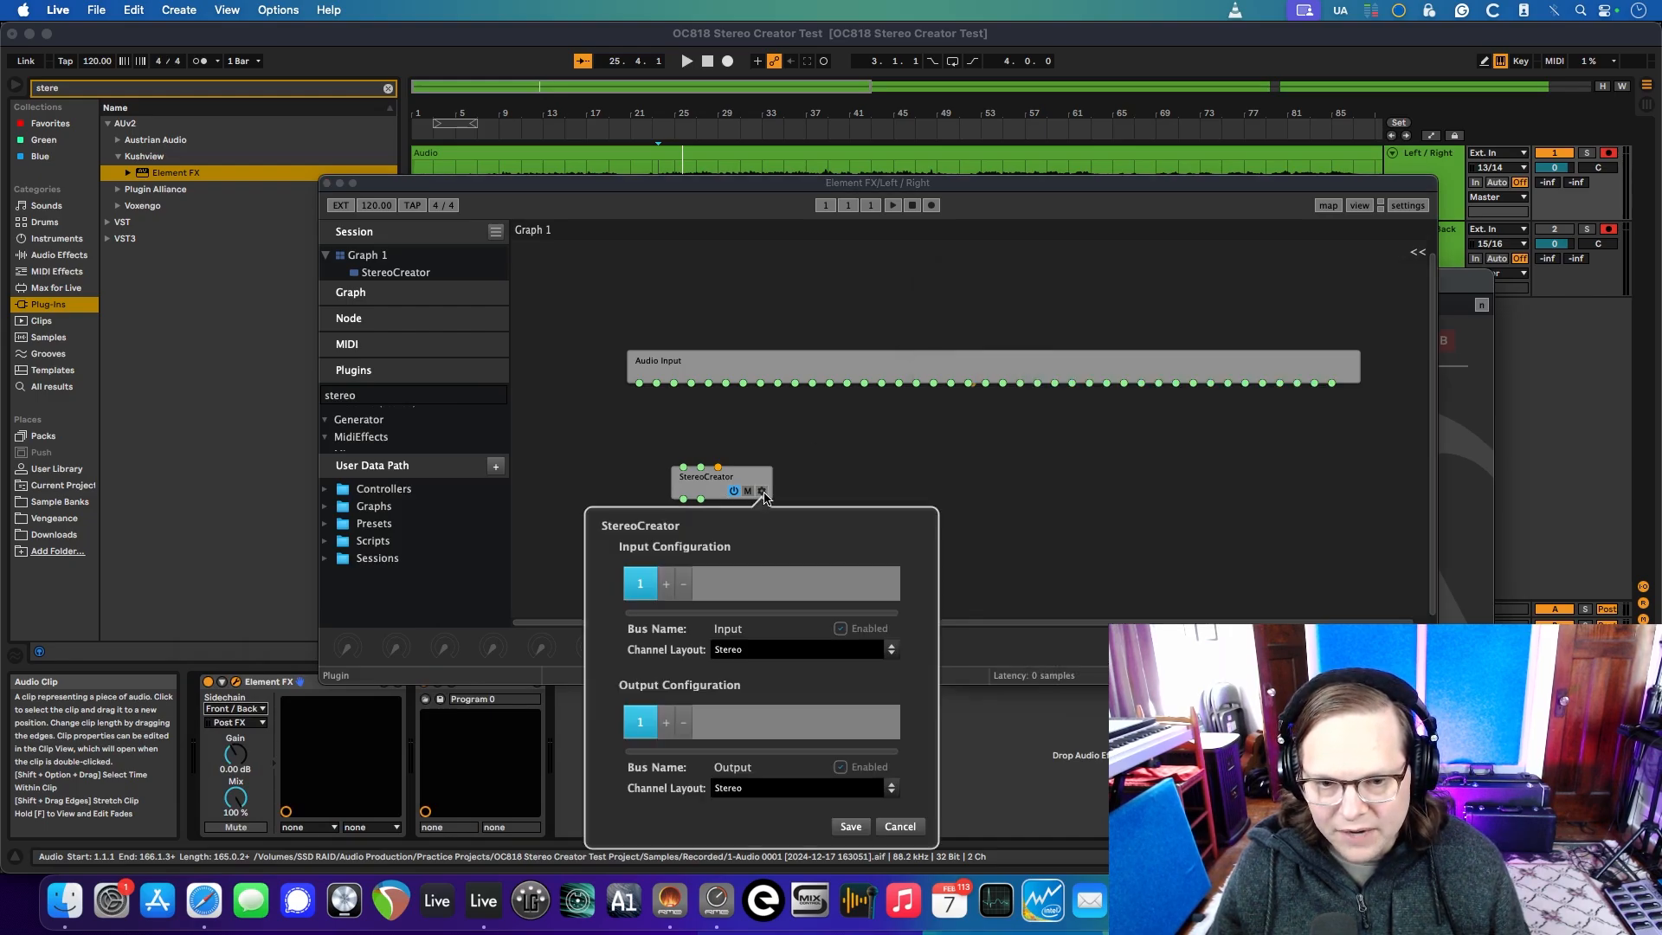
{"action": "left_click", "coordinate": [763, 658]}
{"action": "left_click", "coordinate": [767, 690]}
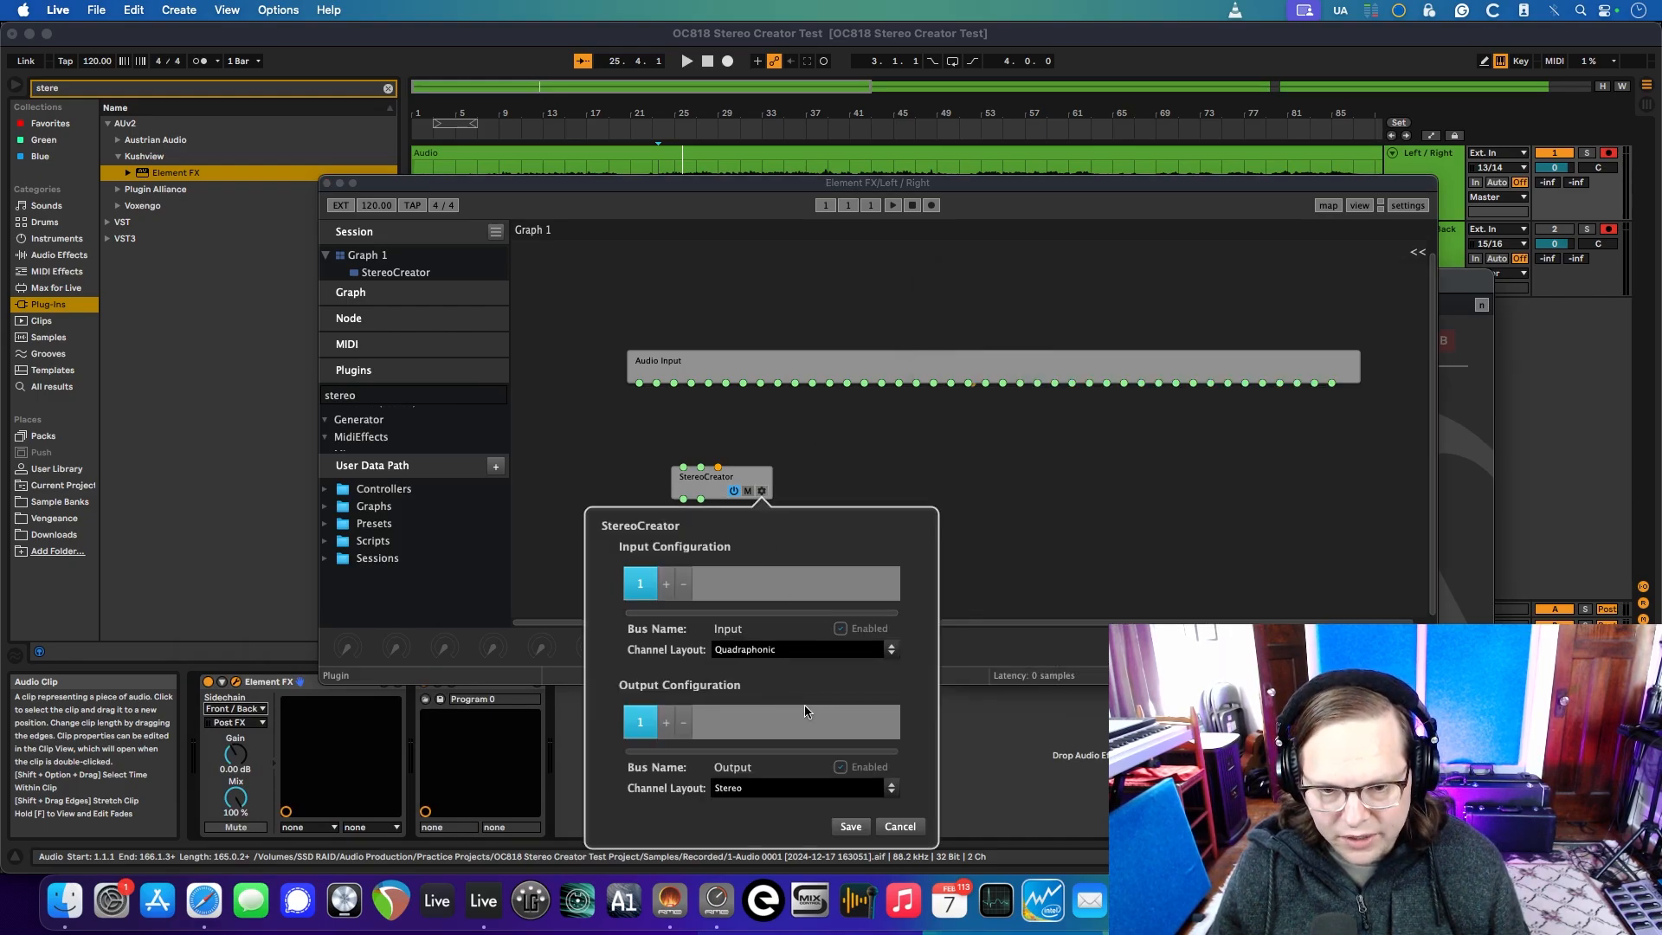
{"action": "left_click", "coordinate": [851, 826]}
{"action": "left_click", "coordinate": [1476, 417]}
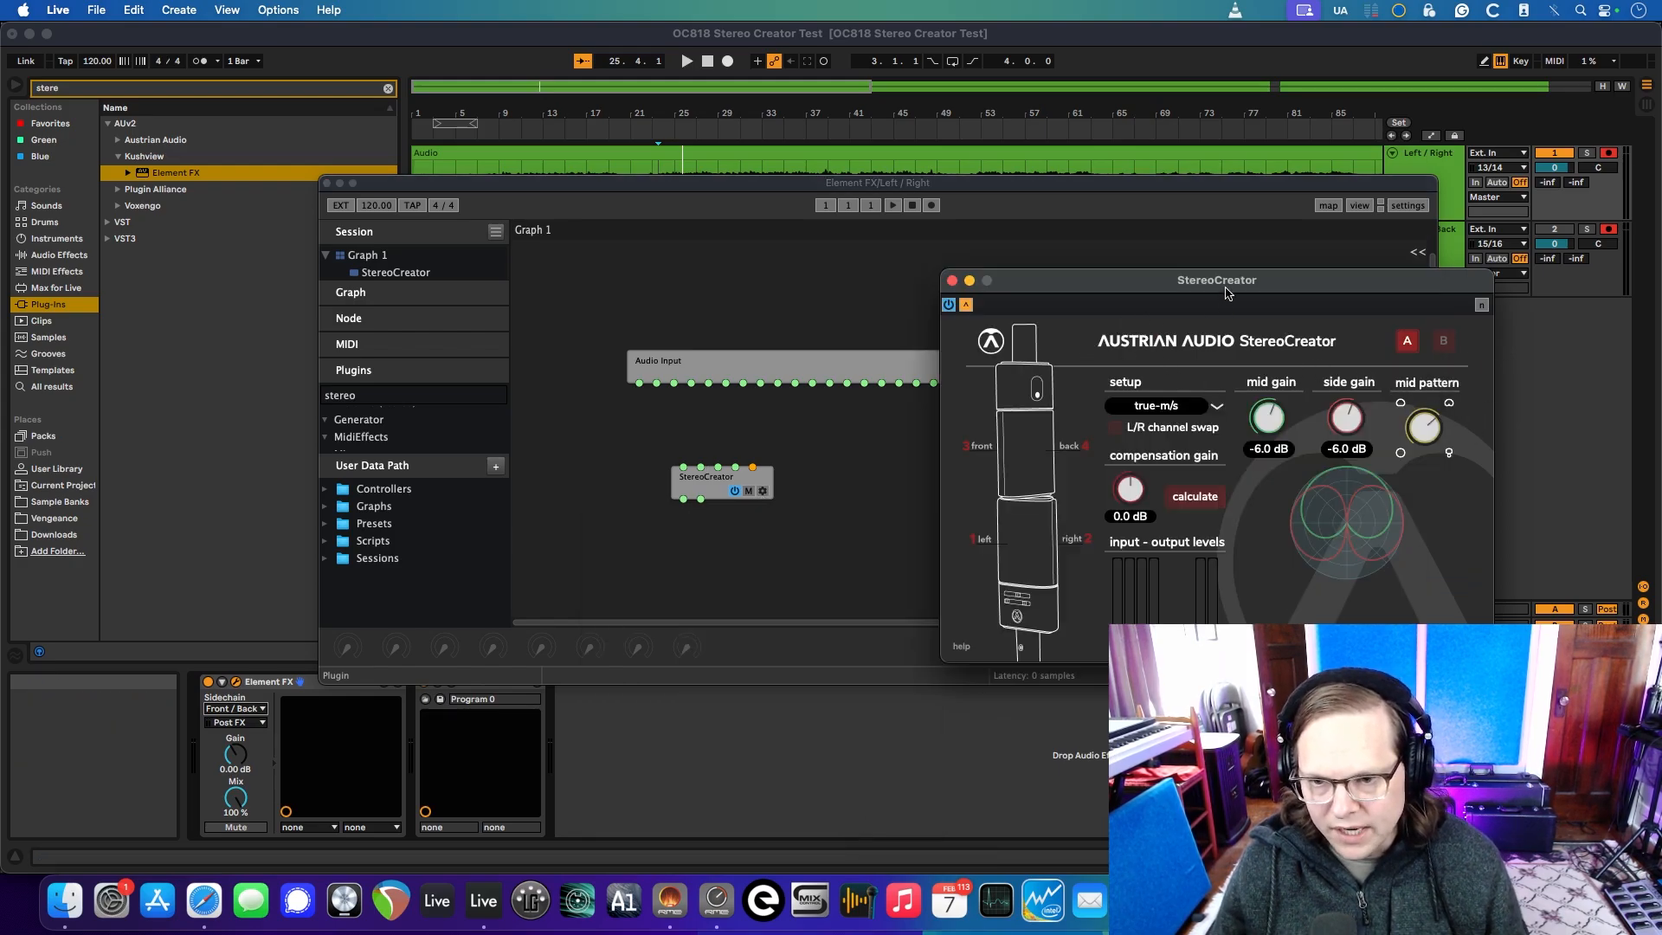
Wire the first four Audio Input channels to StereoCreator's four audio inputs, and its two outputs to the first two Audio Output channels
{"action": "left_click_drag", "start_coordinate": [1226, 293], "coordinate": [1194, 79]}
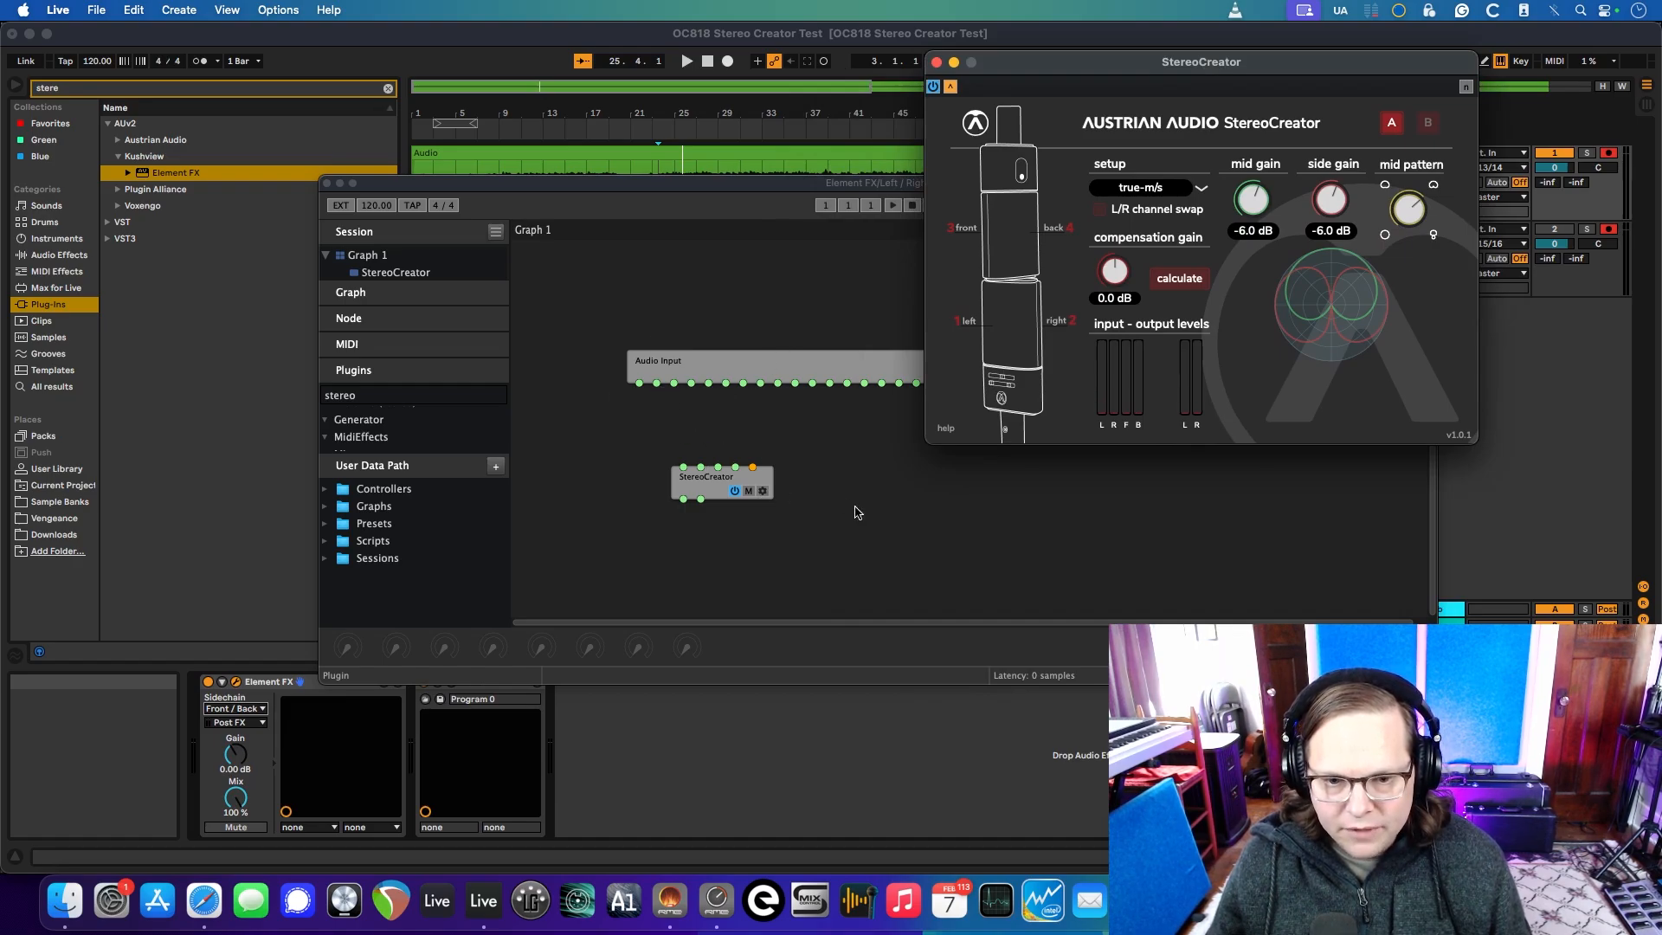
{"action": "left_click_drag", "start_coordinate": [1404, 621], "coordinate": [1434, 617]}
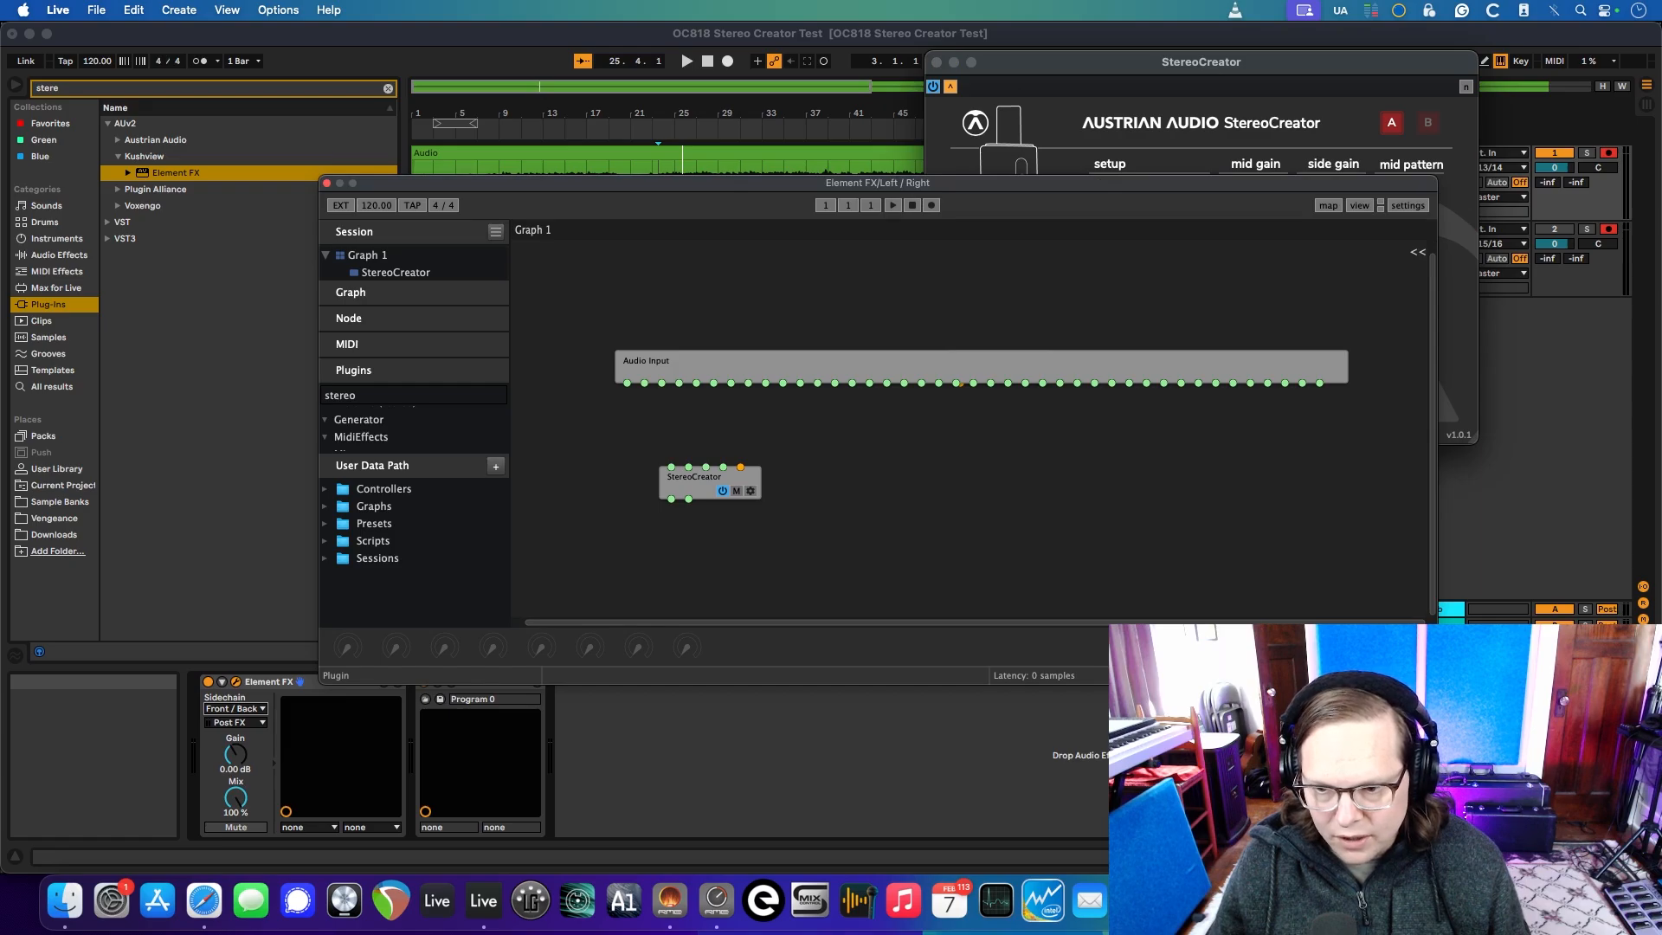
{"action": "left_click_drag", "start_coordinate": [1436, 683], "coordinate": [1436, 787]}
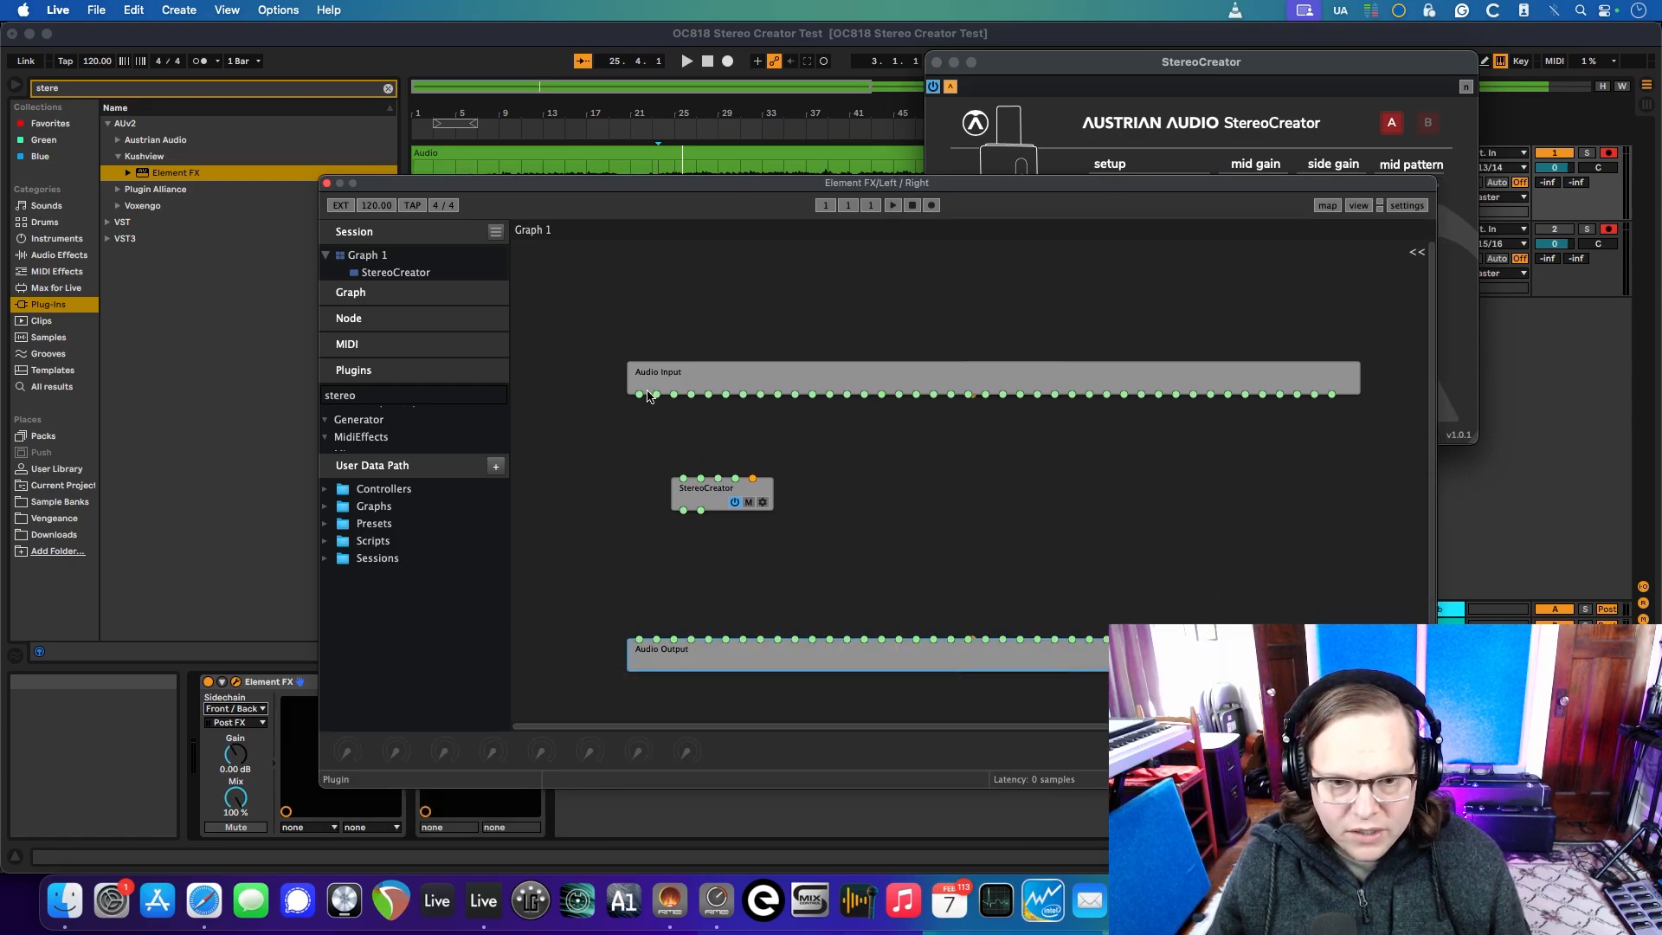
{"action": "left_click_drag", "start_coordinate": [639, 396], "coordinate": [684, 479]}
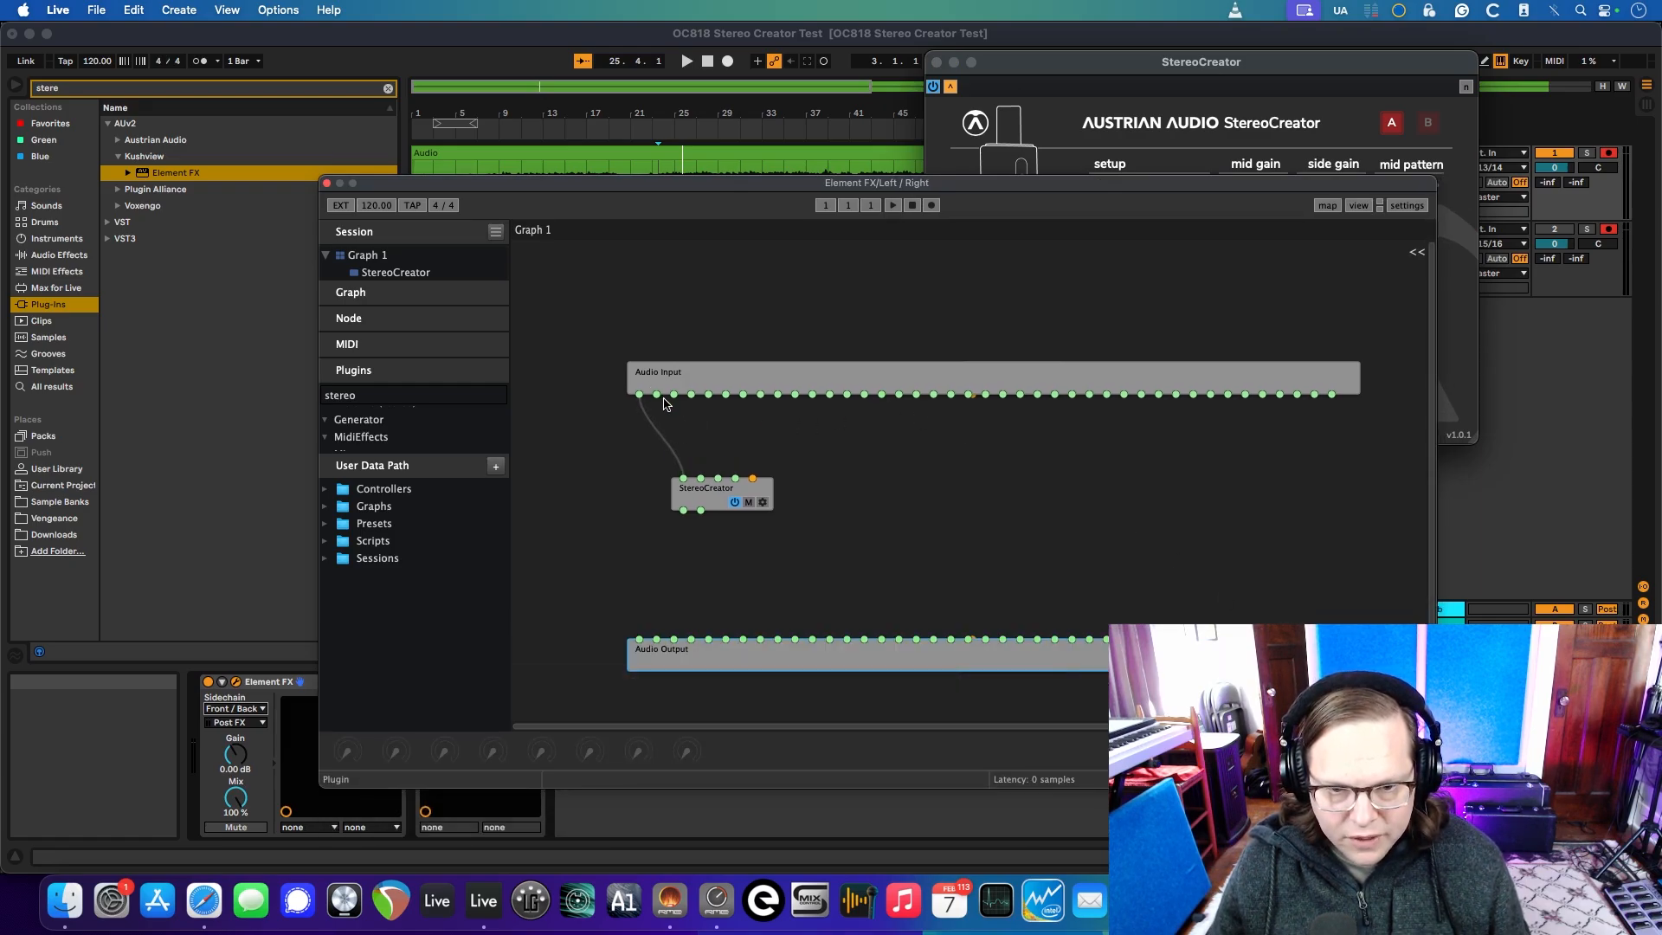
{"action": "left_click_drag", "start_coordinate": [657, 395], "coordinate": [700, 478]}
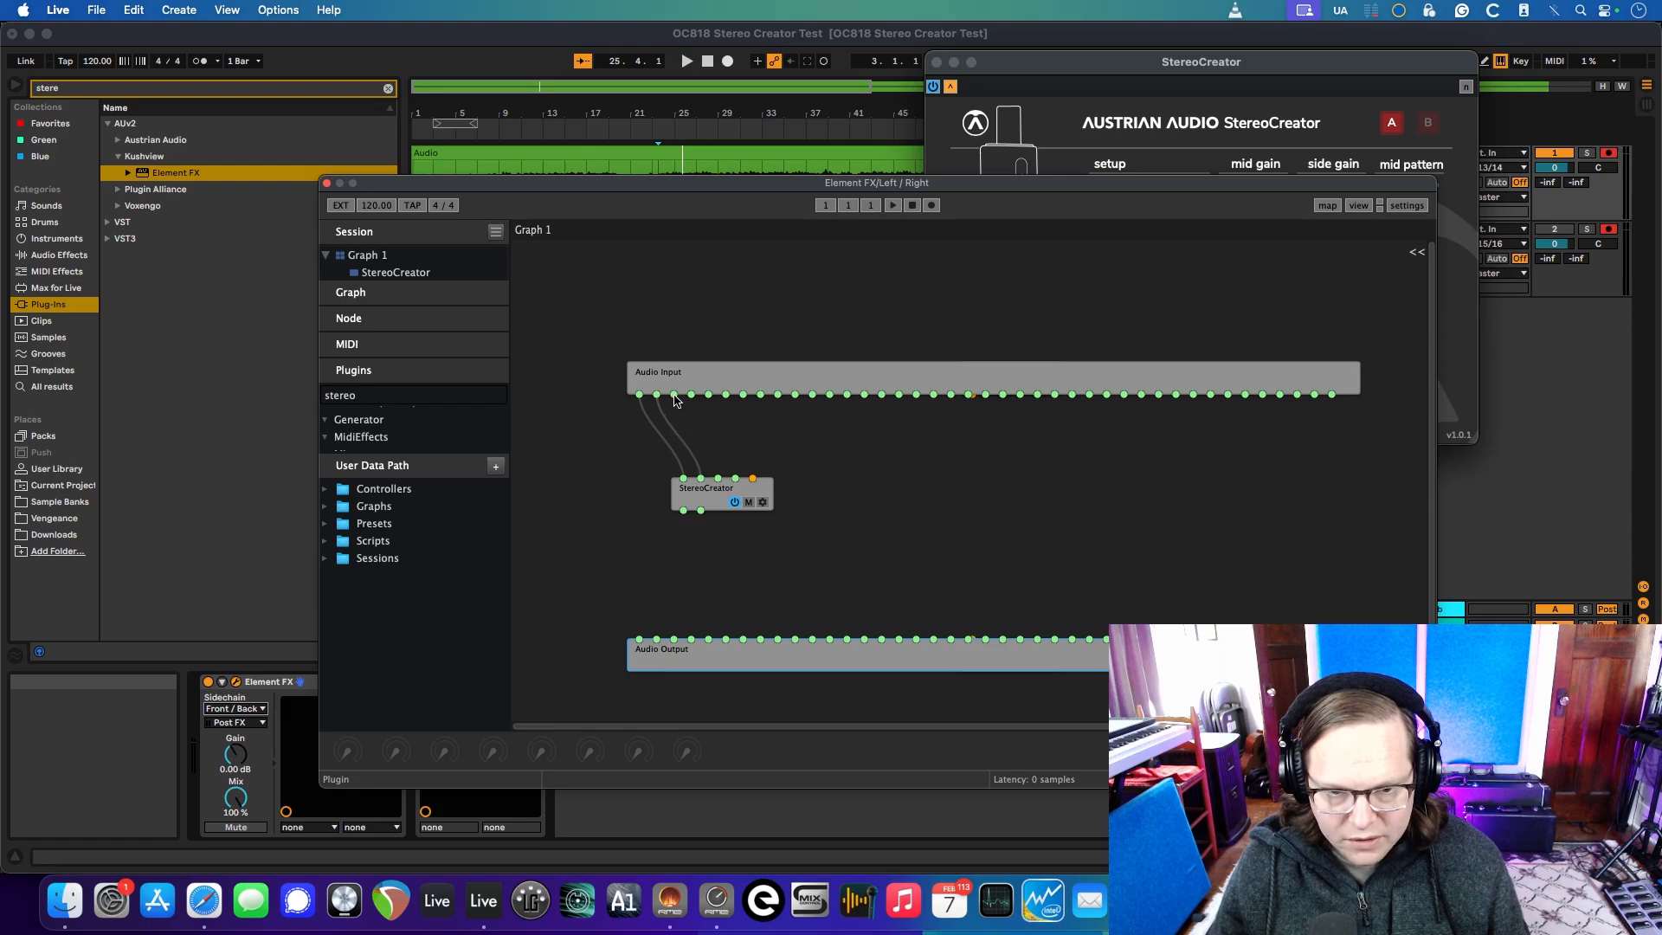
{"action": "left_click_drag", "start_coordinate": [675, 399], "coordinate": [718, 478]}
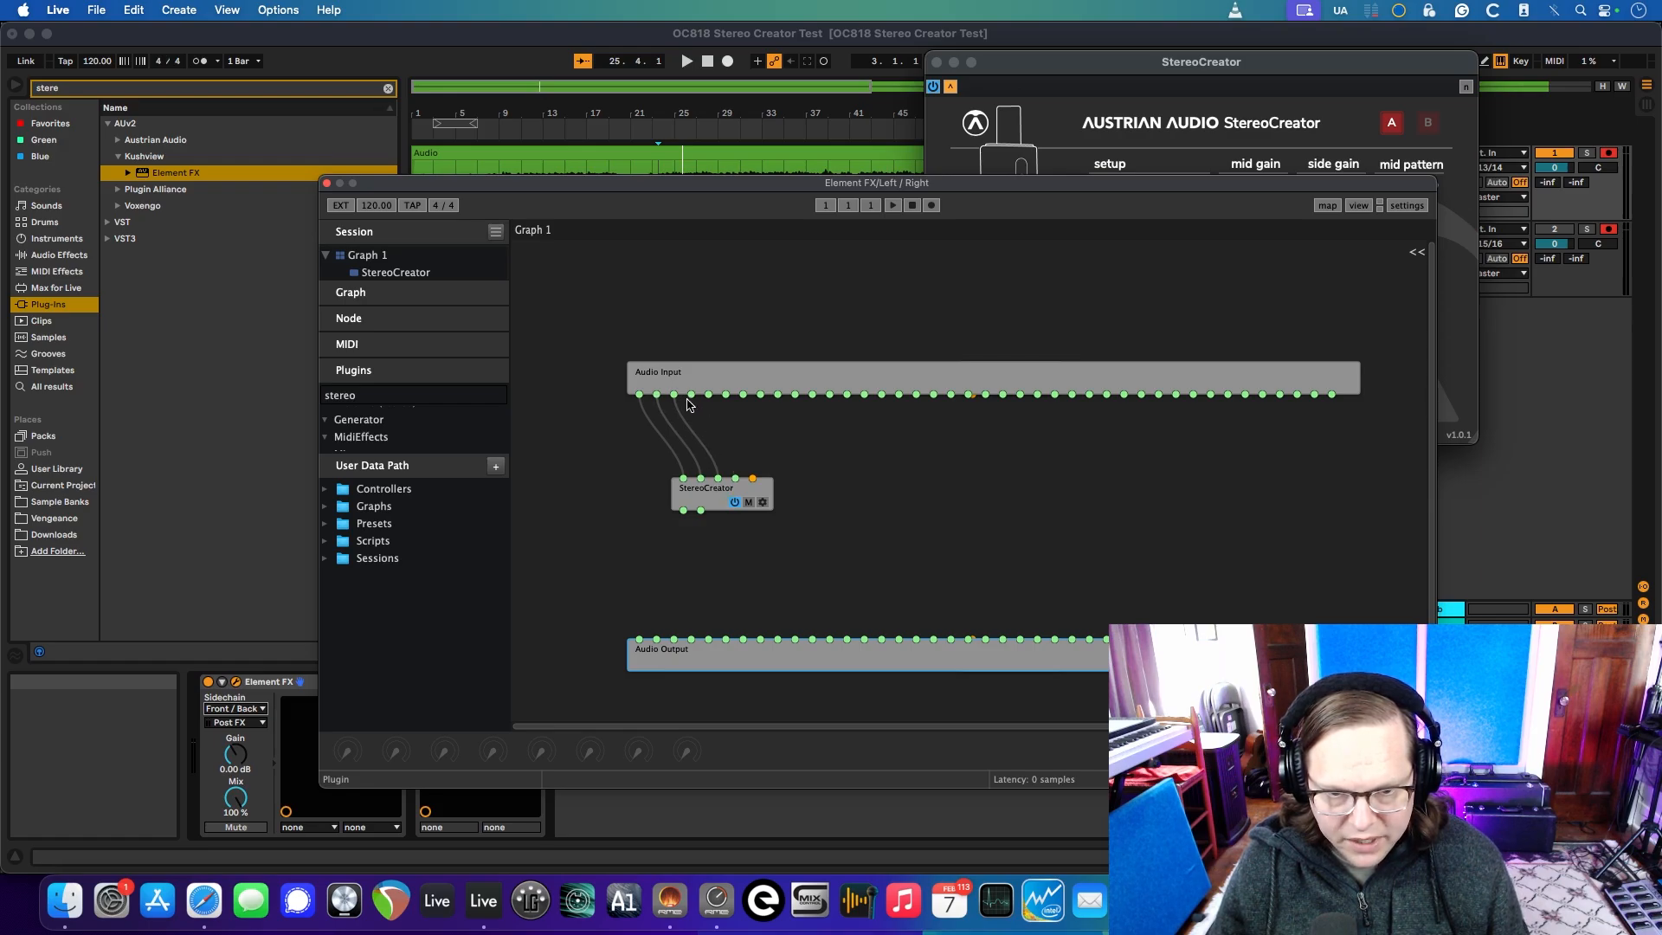
{"action": "left_click_drag", "start_coordinate": [692, 396], "coordinate": [637, 641]}
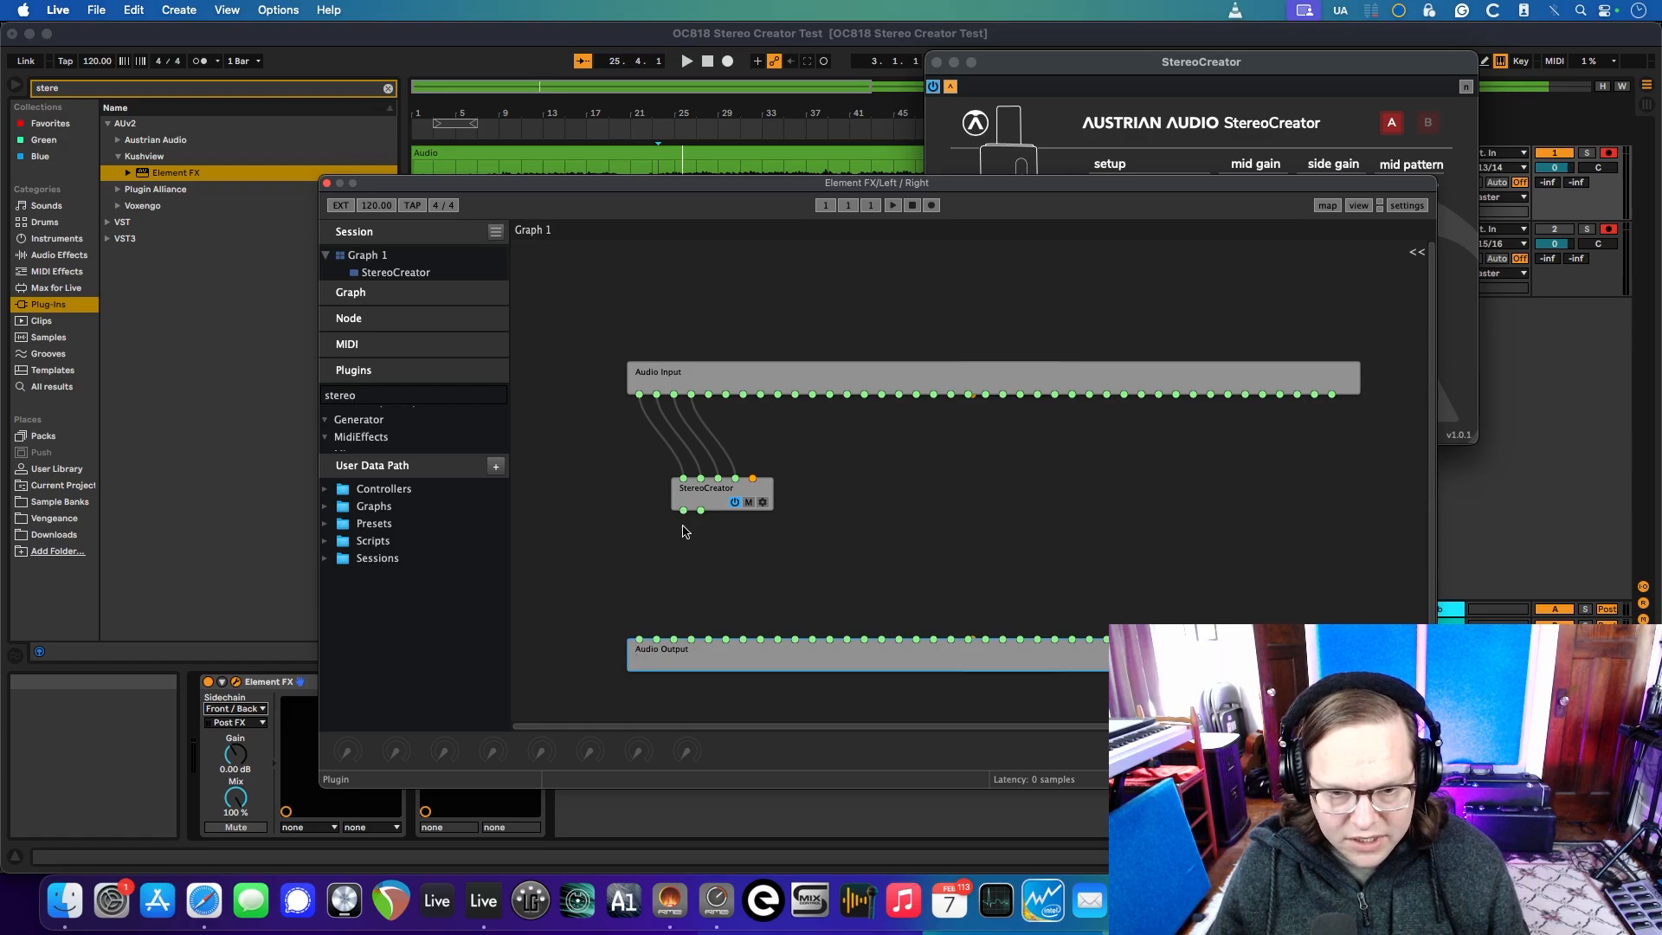
{"action": "left_click_drag", "start_coordinate": [683, 511], "coordinate": [657, 641]}
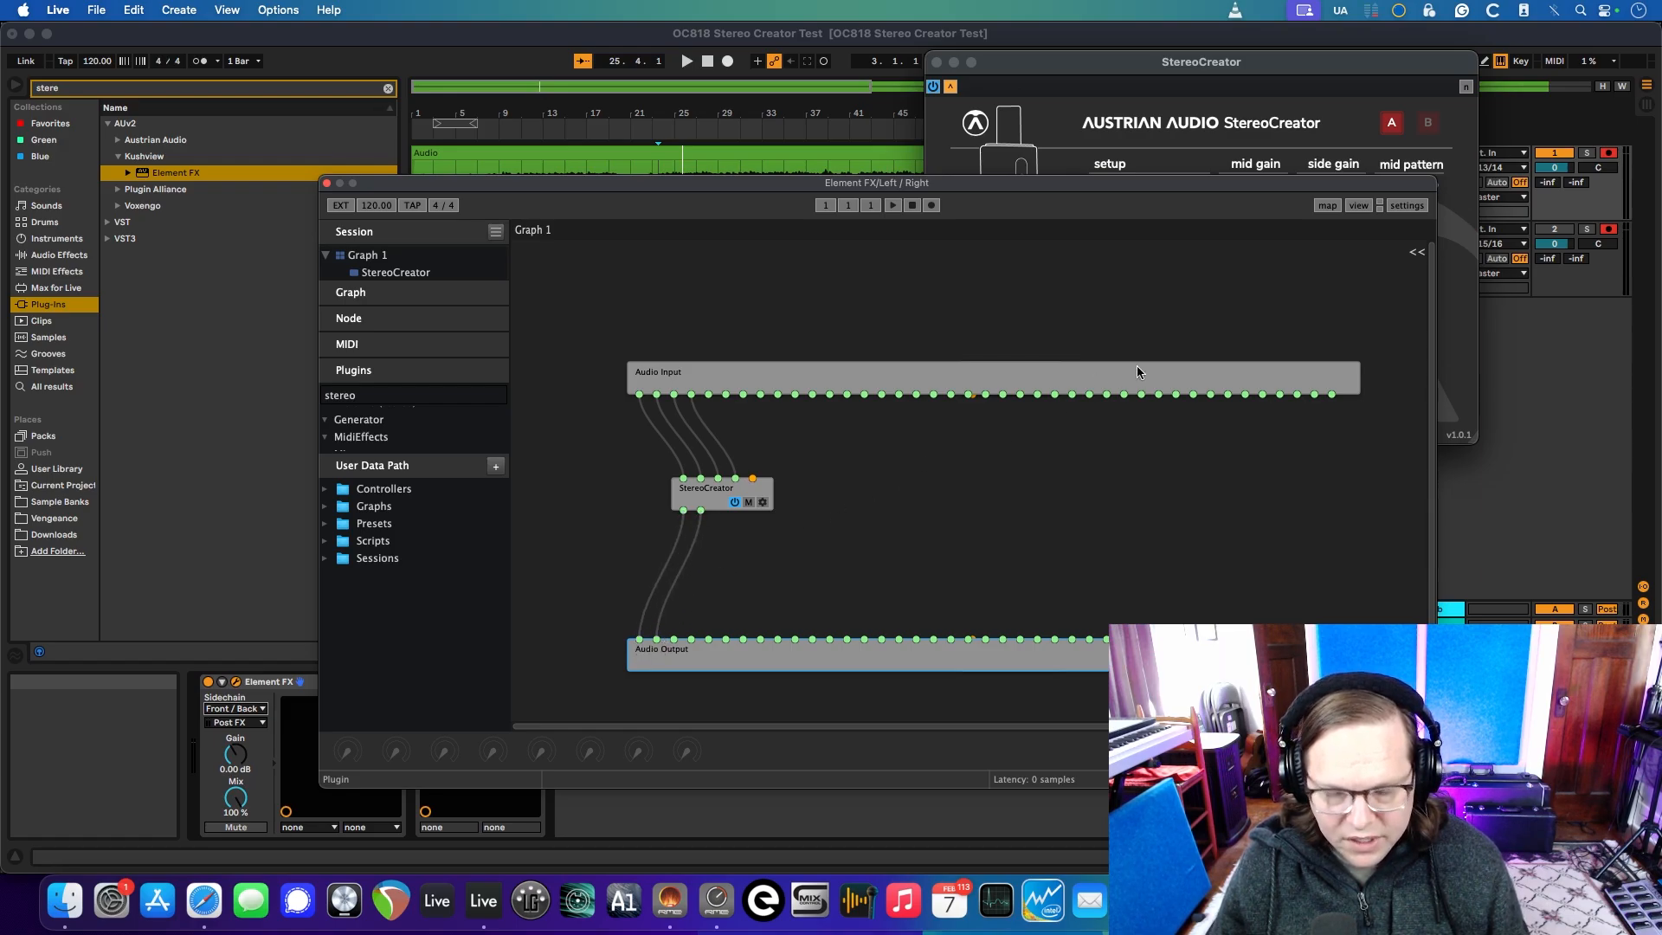
{"action": "left_click_drag", "start_coordinate": [1286, 187], "coordinate": [872, 163]}
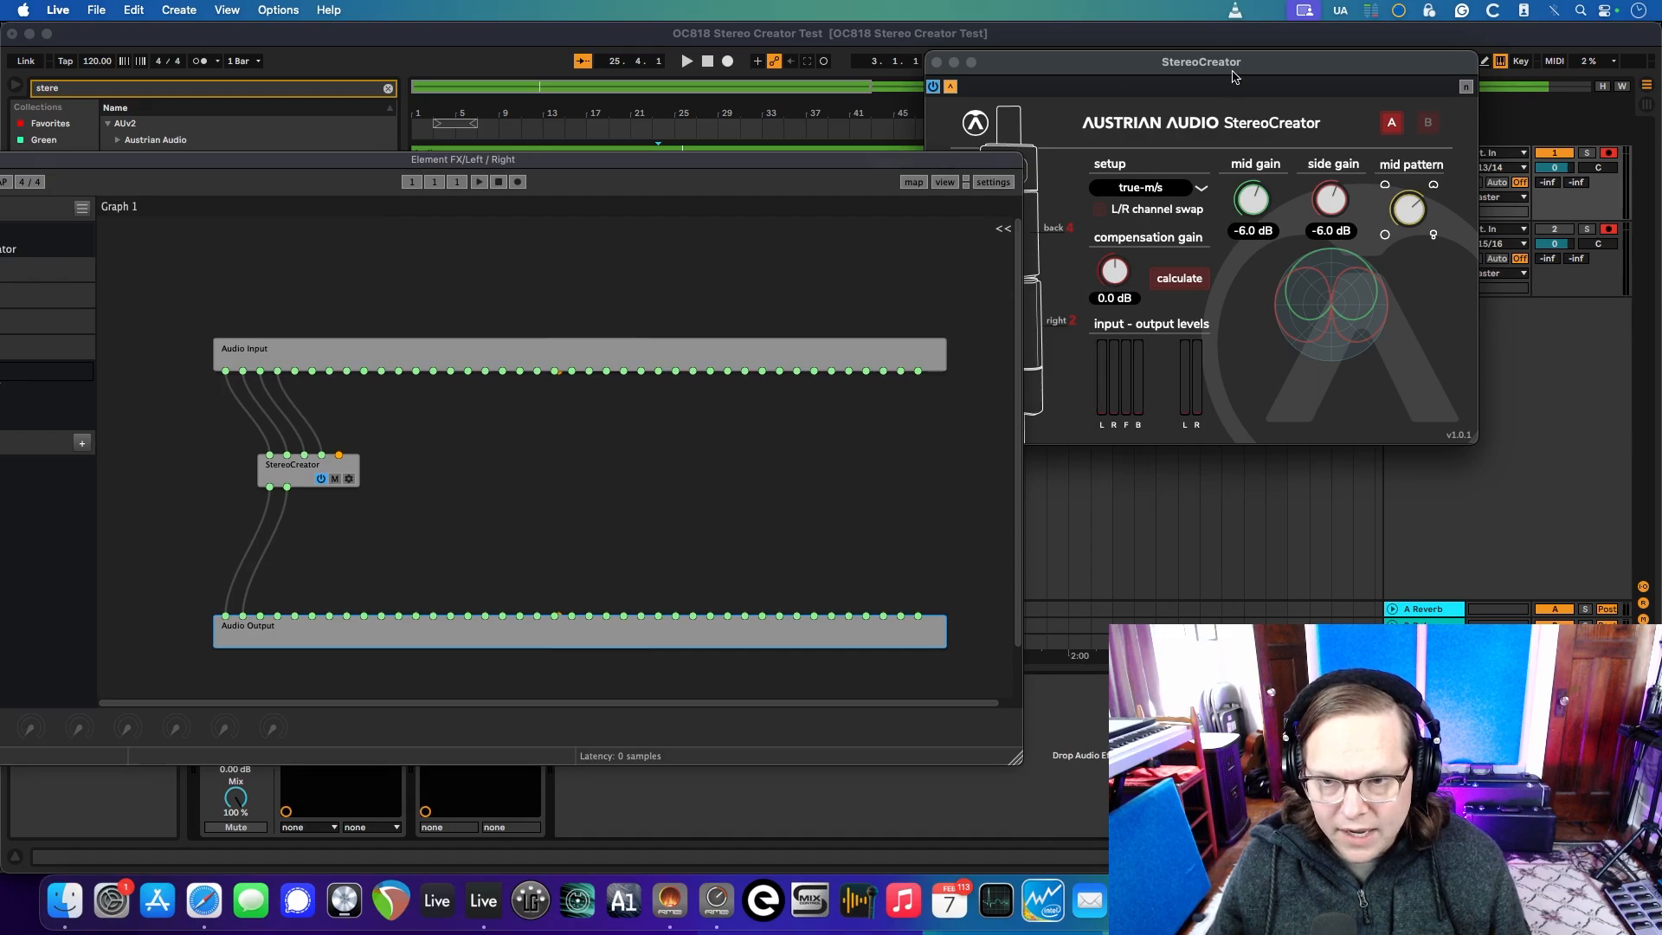
Arrange the floating windows so the whole Element FX graph is in view with StereoCreator's plug-in window in front of it
{"action": "left_click_drag", "start_coordinate": [1233, 76], "coordinate": [878, 262]}
{"action": "left_click_drag", "start_coordinate": [844, 156], "coordinate": [1240, 173]}
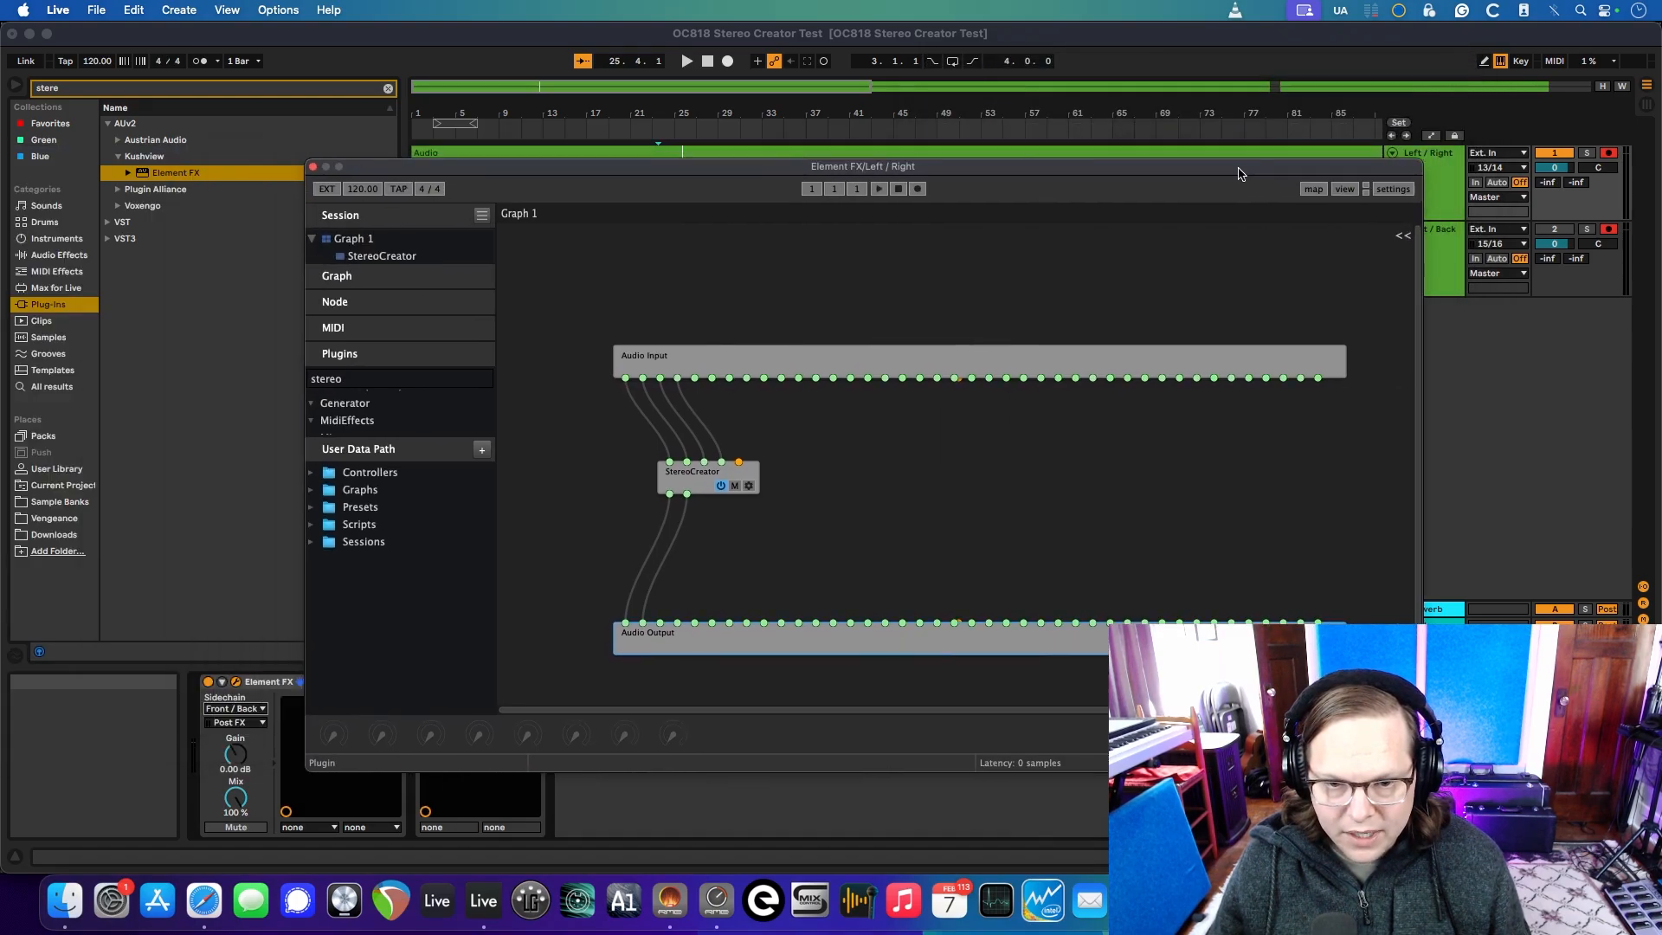
{"action": "key", "text": "ctrl+Up"}
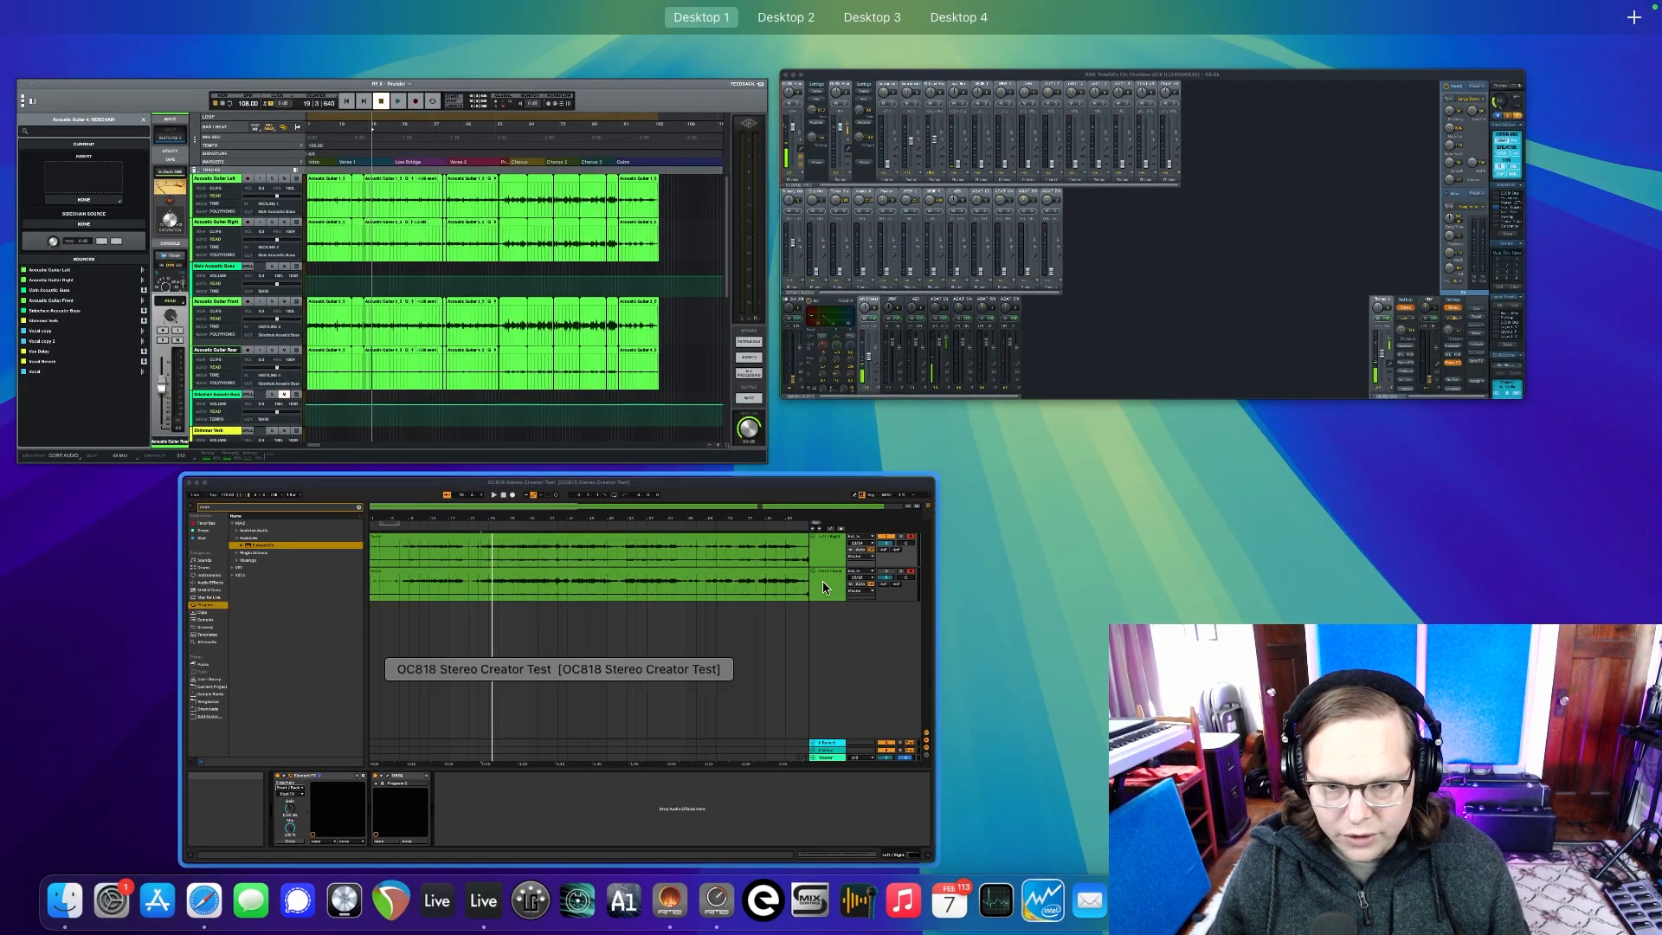
{"action": "left_click", "coordinate": [822, 580]}
{"action": "left_click_drag", "start_coordinate": [902, 252], "coordinate": [883, 335]}
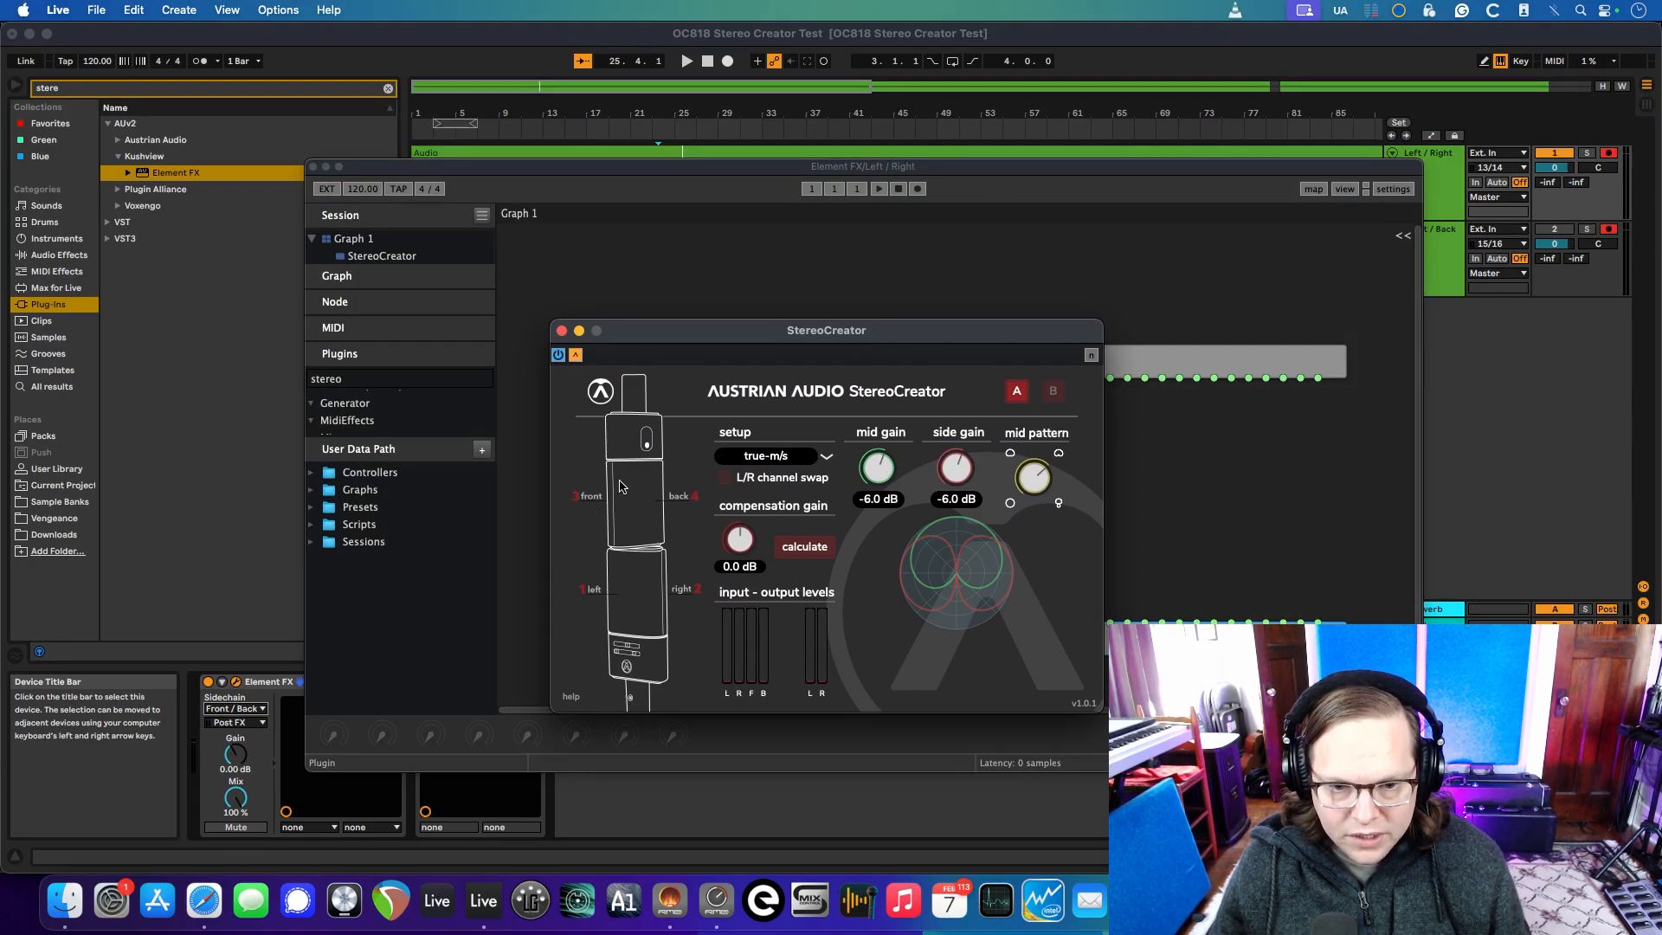
Start playback and audition StereoCreator's true-stereo and blumlein setups
{"action": "left_click", "coordinate": [781, 457]}
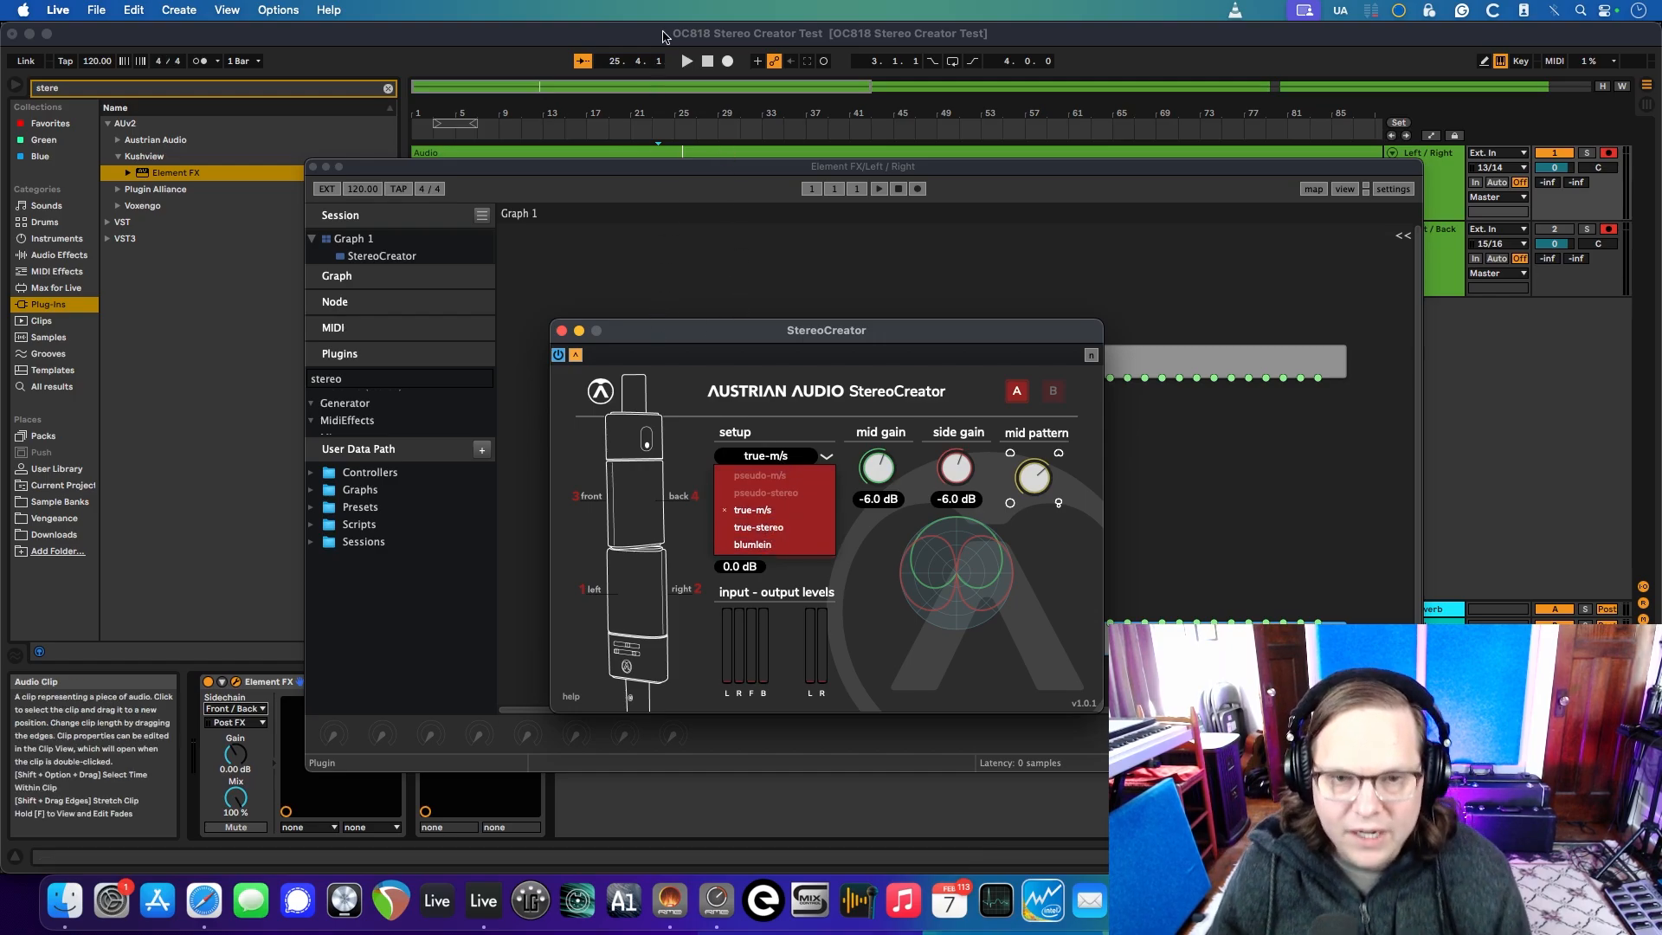
{"action": "left_click", "coordinate": [688, 62]}
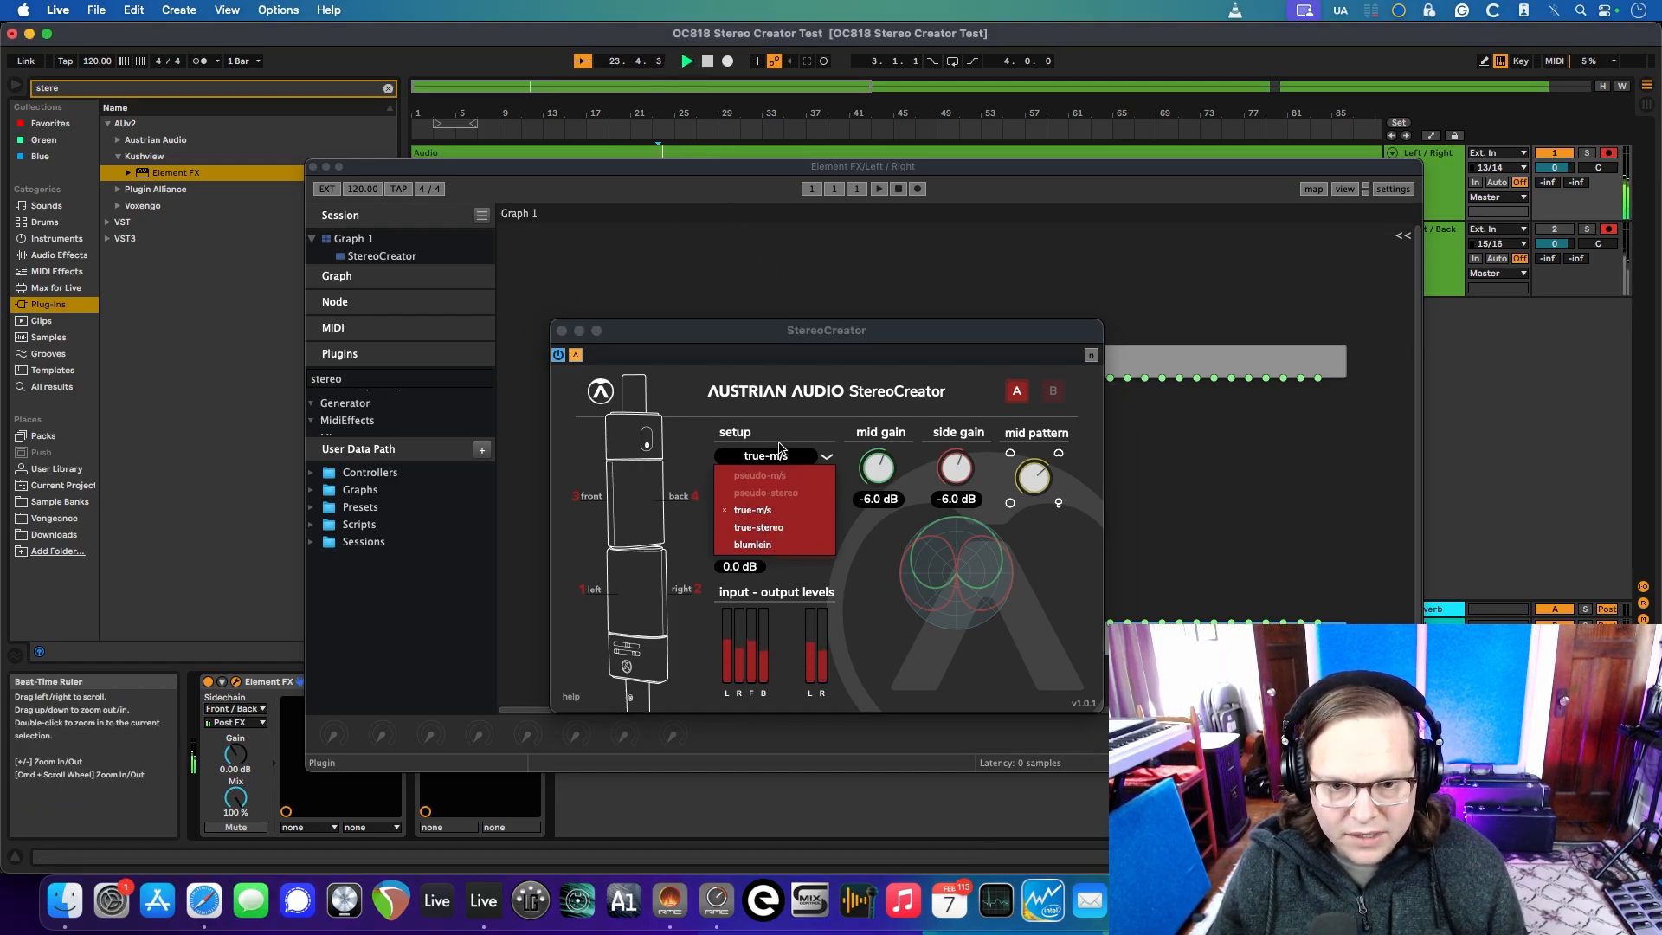
{"action": "left_click", "coordinate": [759, 528]}
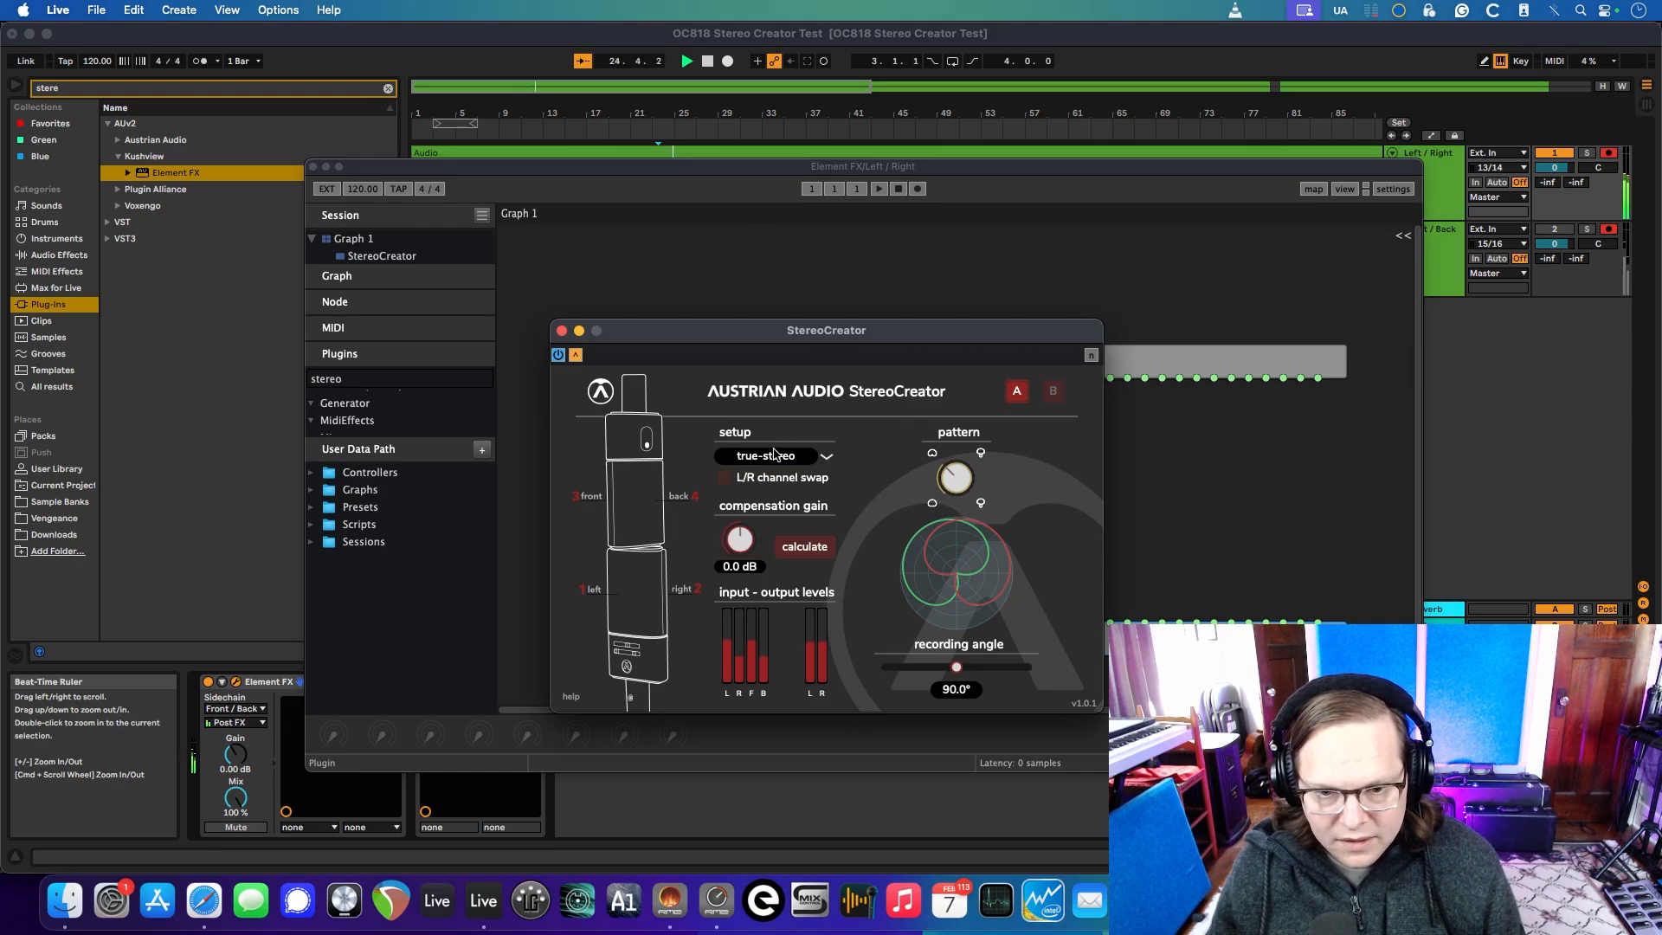
{"action": "left_click", "coordinate": [776, 458]}
{"action": "left_click", "coordinate": [773, 545]}
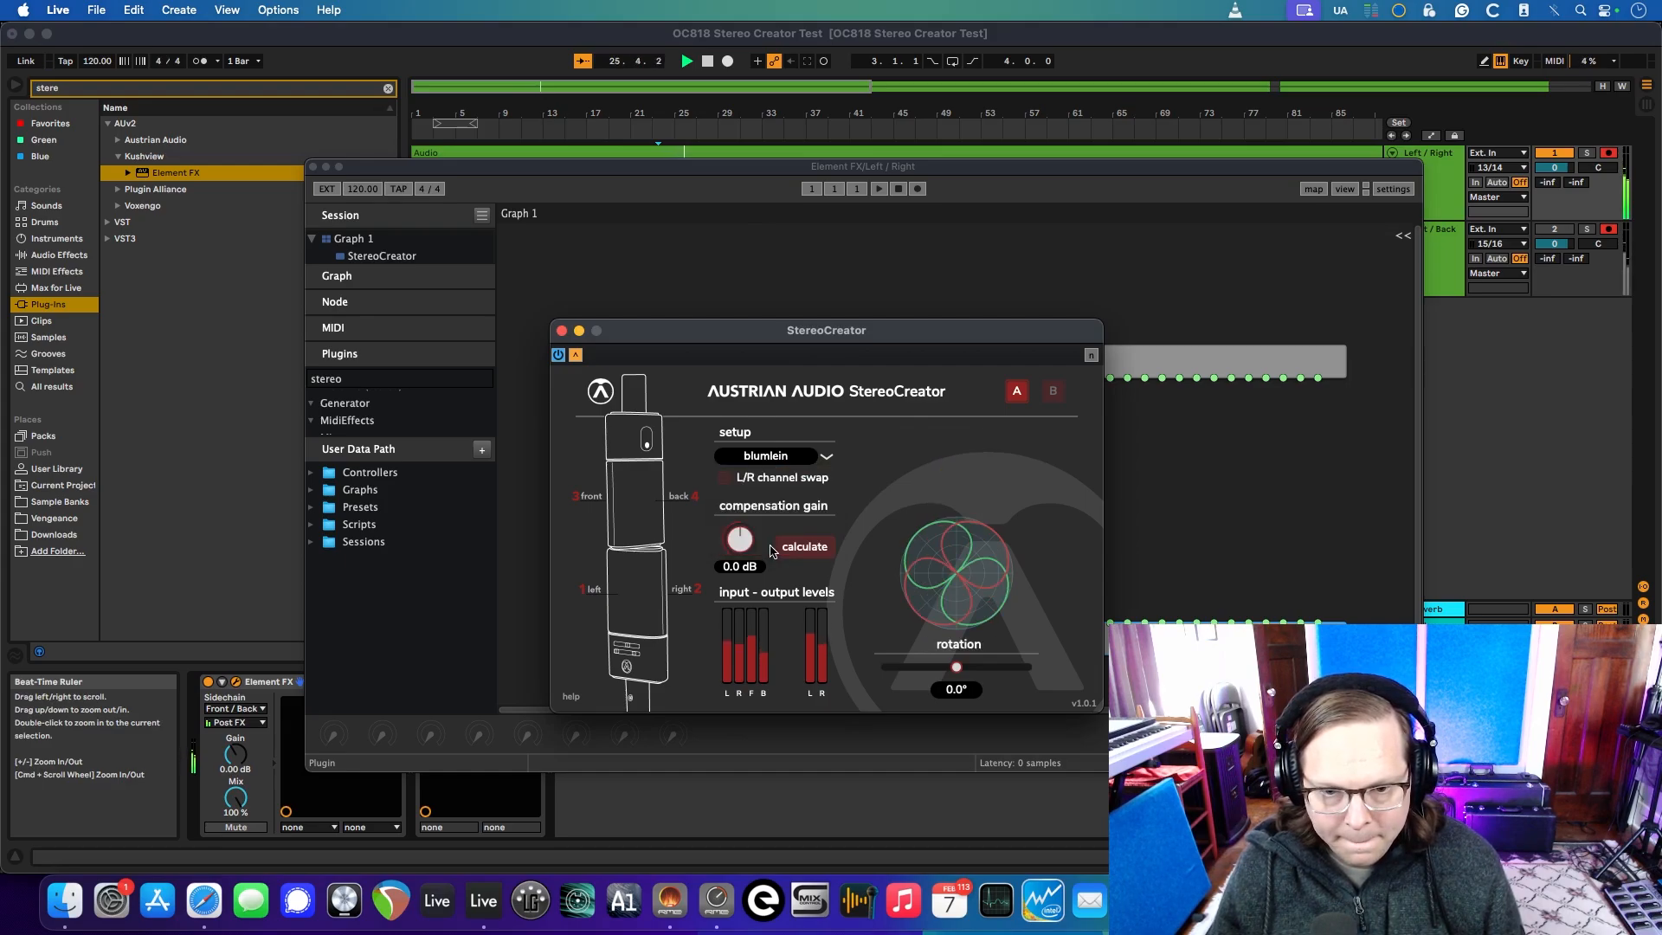
{"action": "mouse_move", "coordinate": [955, 666]}
{"action": "left_mouse_down"}
{"action": "mouse_move", "coordinate": [888, 666]}
{"action": "mouse_move", "coordinate": [1030, 668]}
{"action": "mouse_move", "coordinate": [959, 673]}
{"action": "left_mouse_up"}
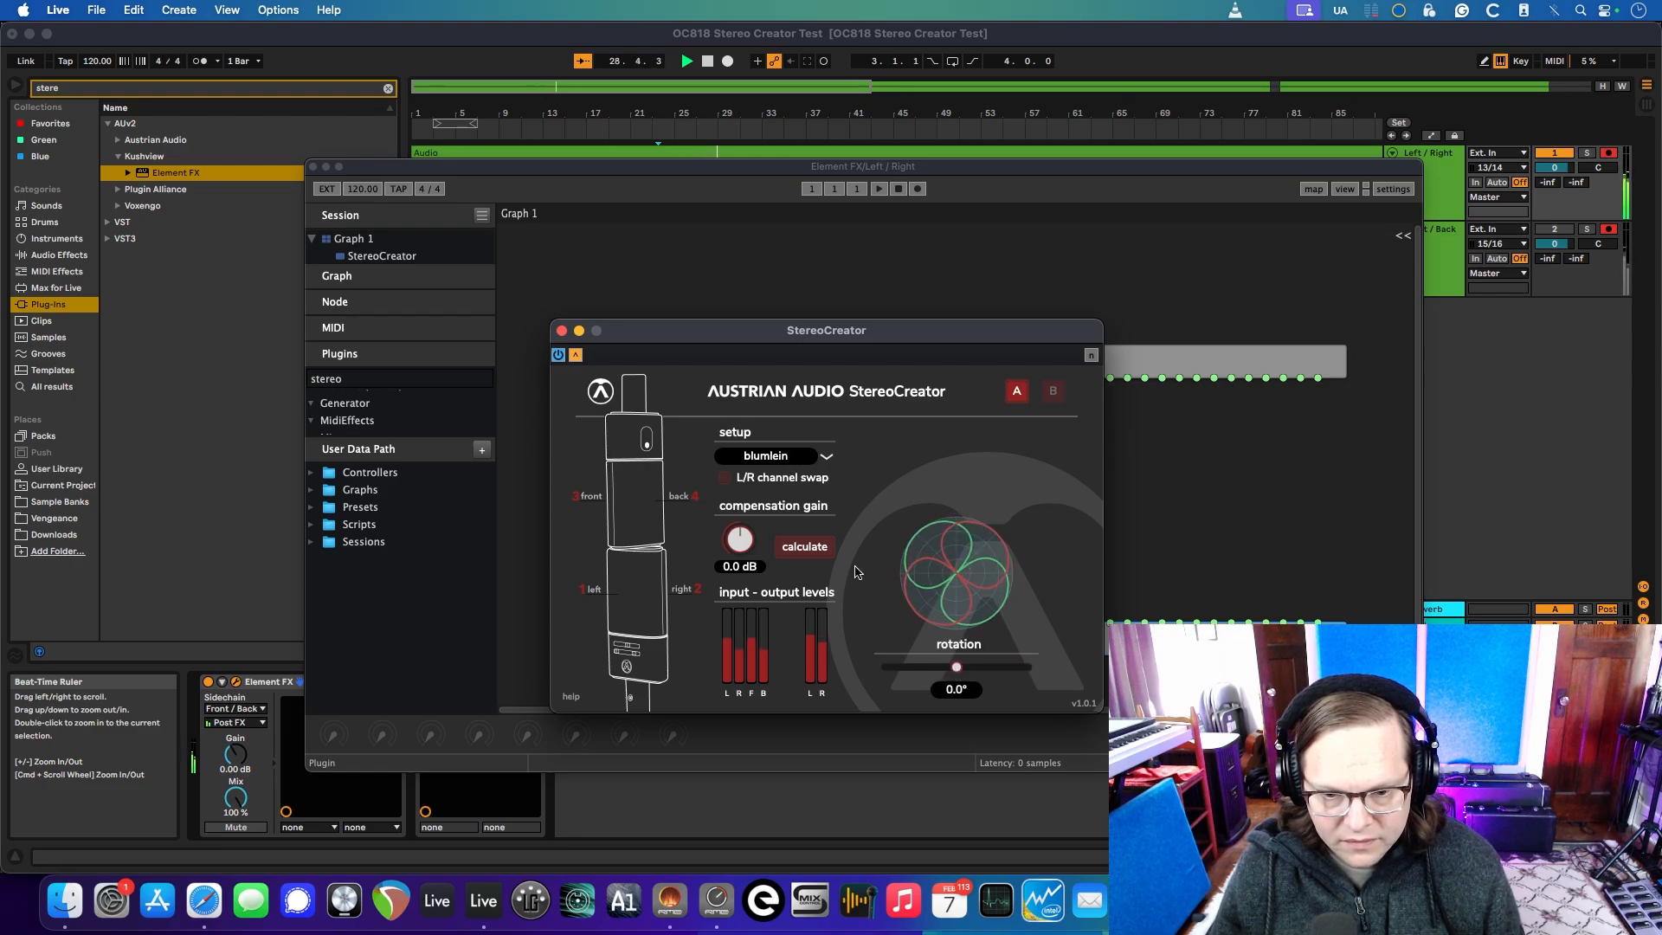
Set StereoCreator's setup to true-m/s, with the mid pattern fully omnidirectional and the side gain at -5.8 dB
{"action": "left_click", "coordinate": [778, 457]}
{"action": "left_click", "coordinate": [761, 510]}
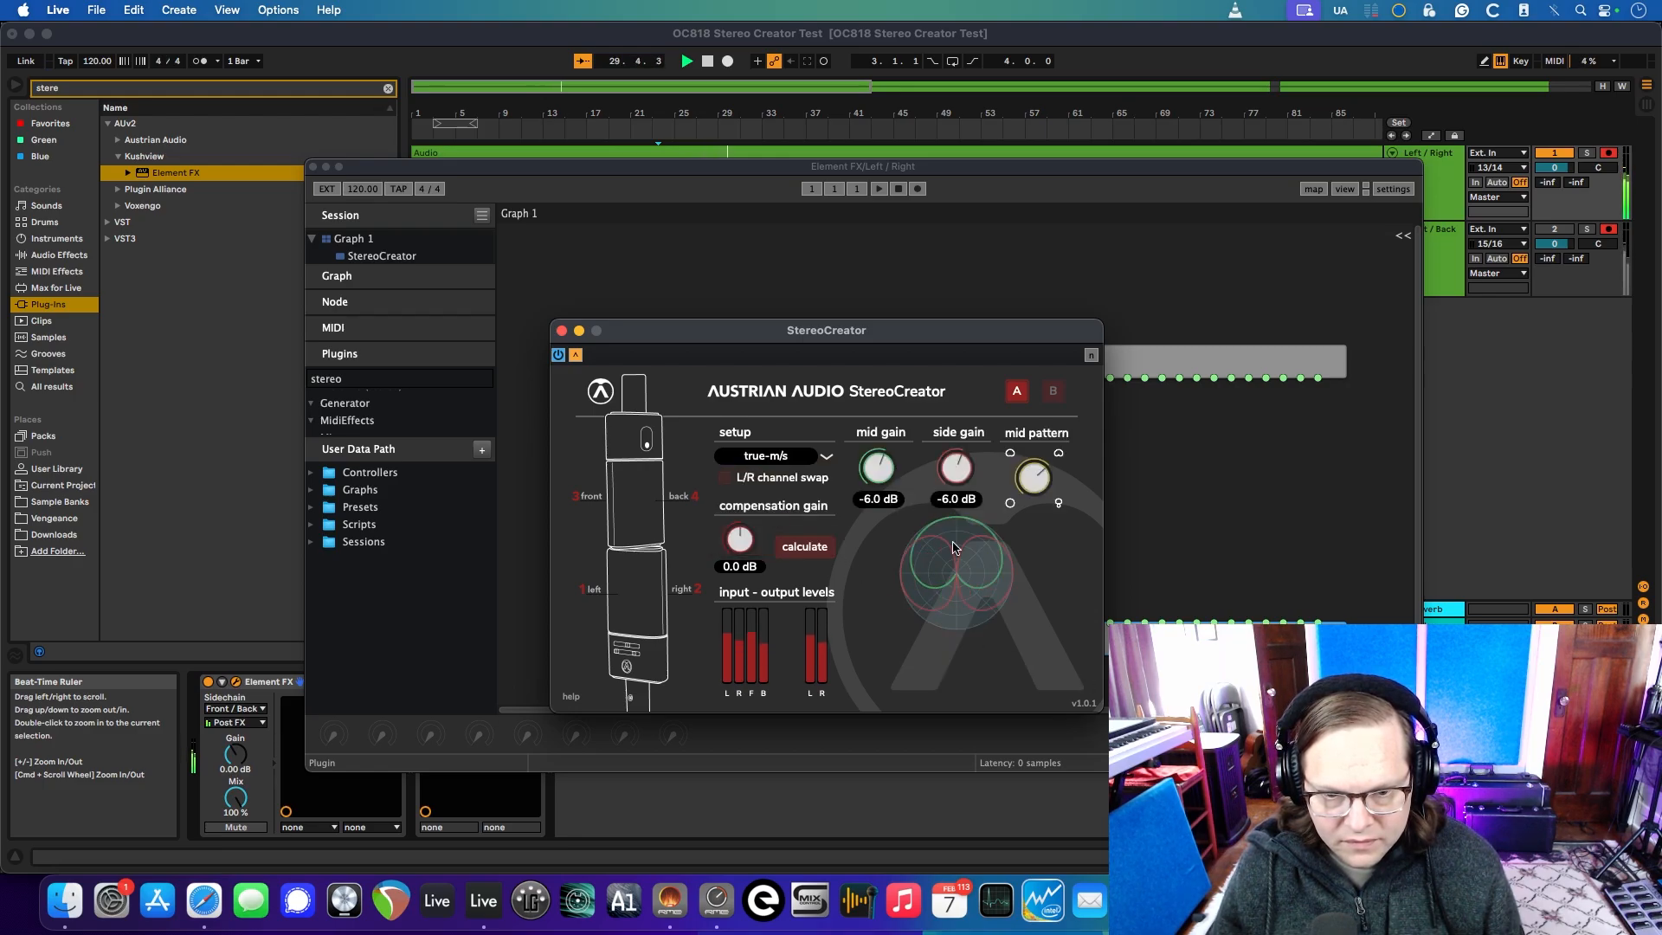
{"action": "left_click_drag", "start_coordinate": [1038, 472], "coordinate": [981, 597]}
{"action": "left_click_drag", "start_coordinate": [953, 470], "coordinate": [869, 581]}
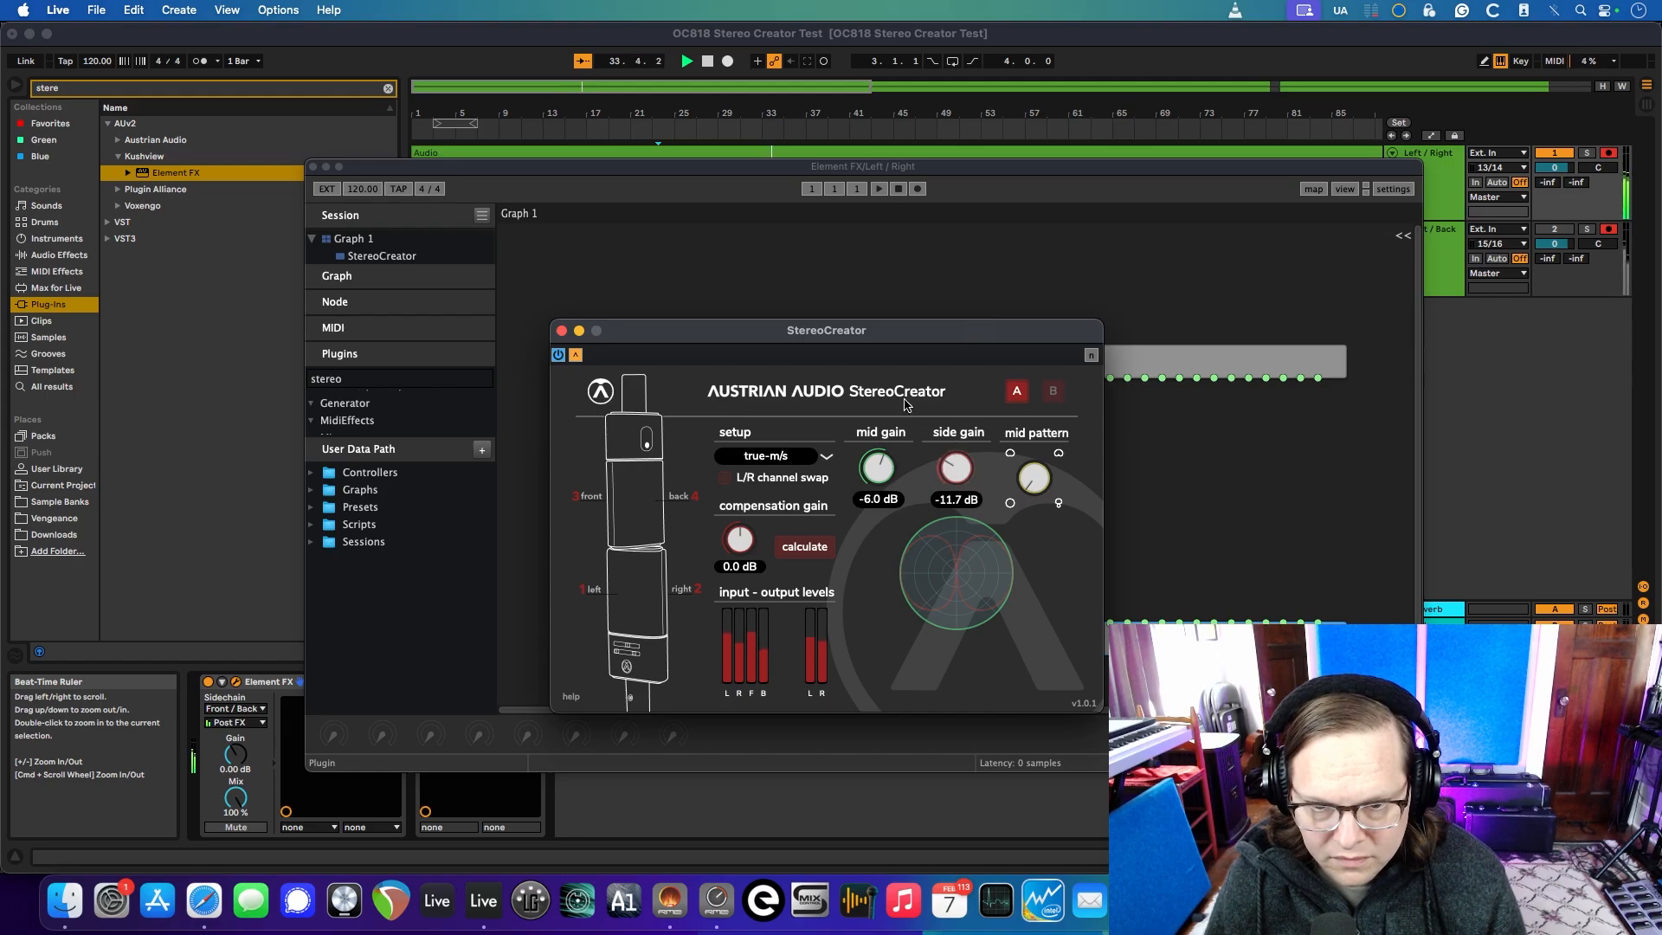
{"action": "left_click_drag", "start_coordinate": [904, 404], "coordinate": [1005, 338]}
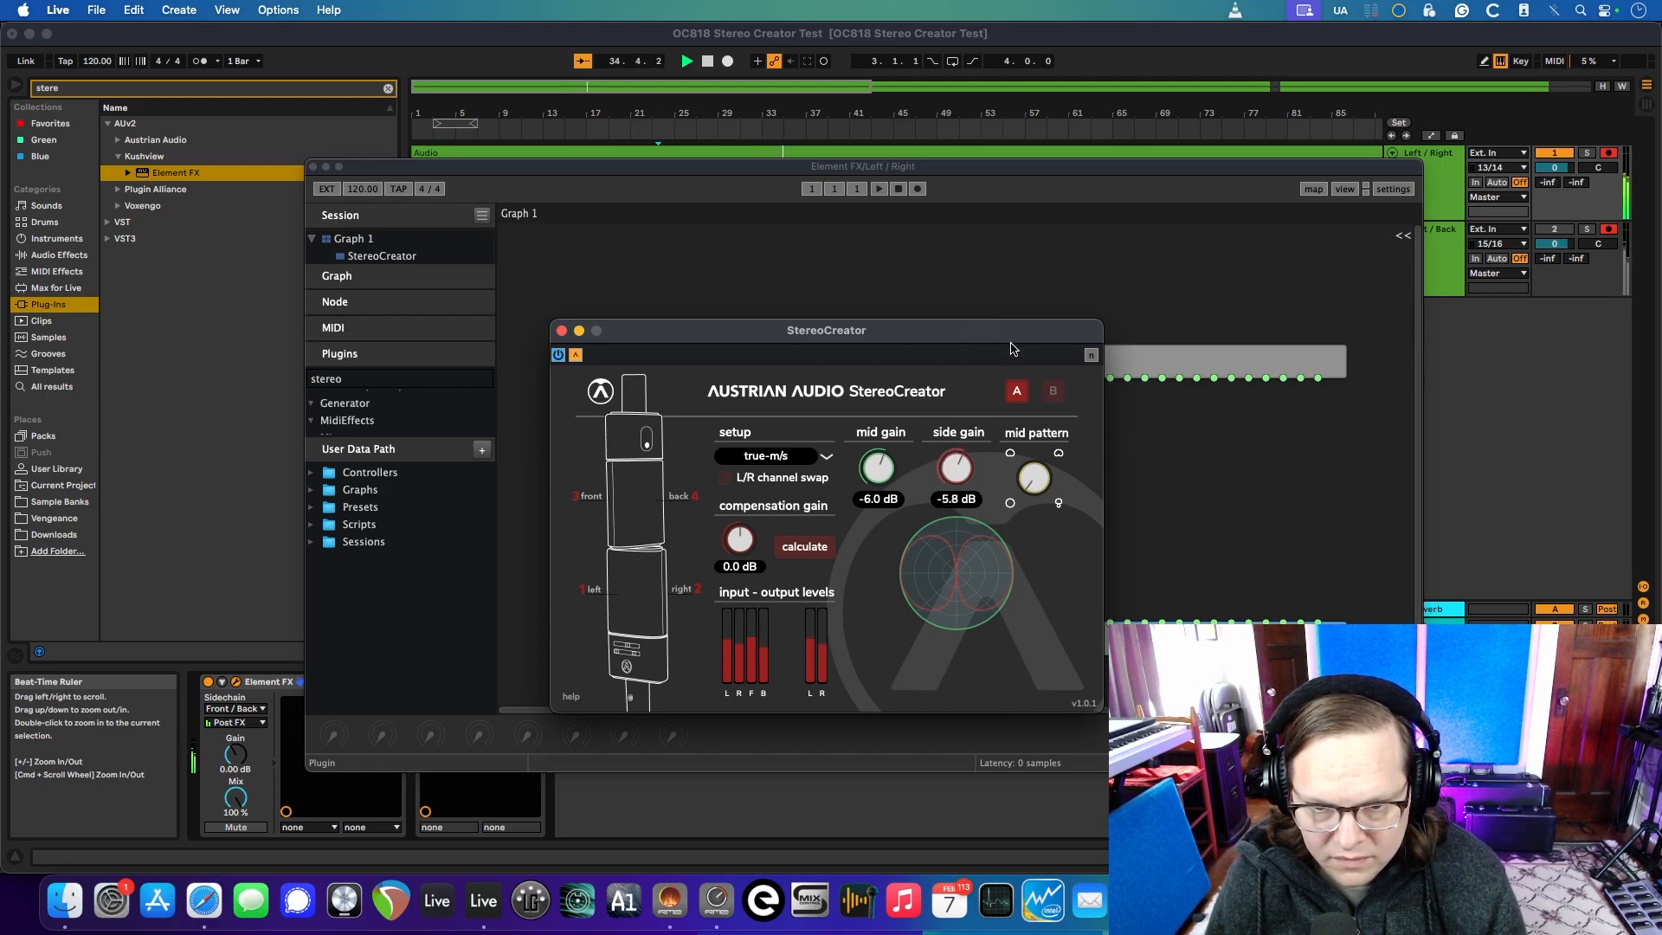
Replay the guitar recording from the start marker and stop playback
{"action": "left_click", "coordinate": [689, 61]}
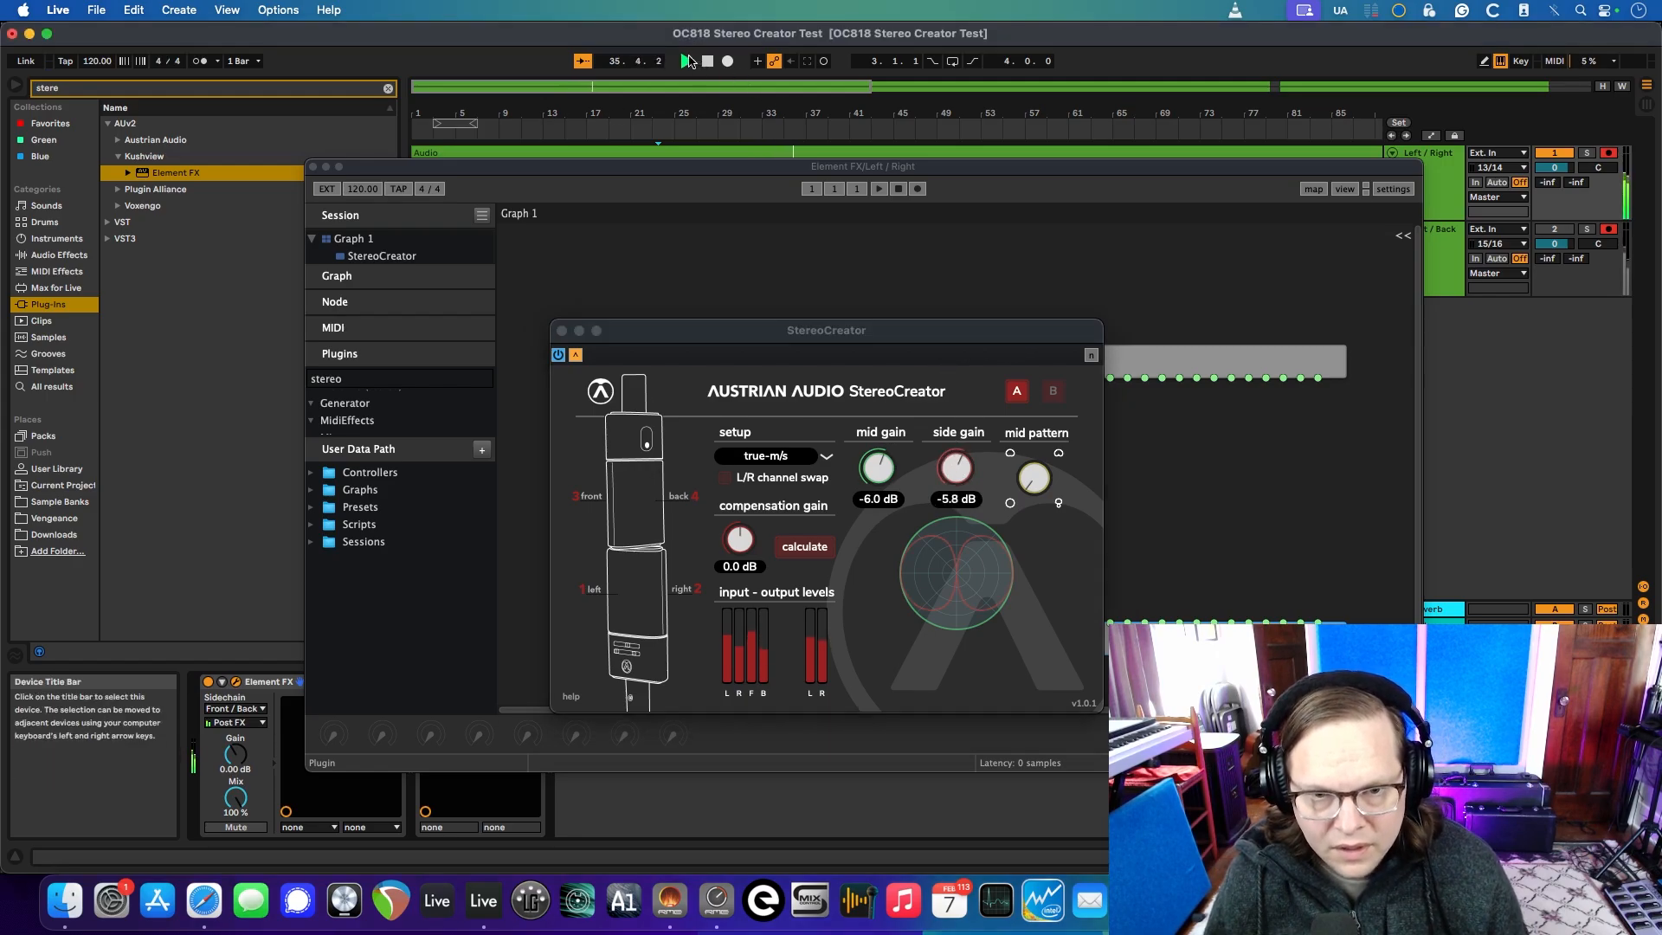
{"action": "left_click", "coordinate": [688, 62]}
{"action": "key", "text": "space"}
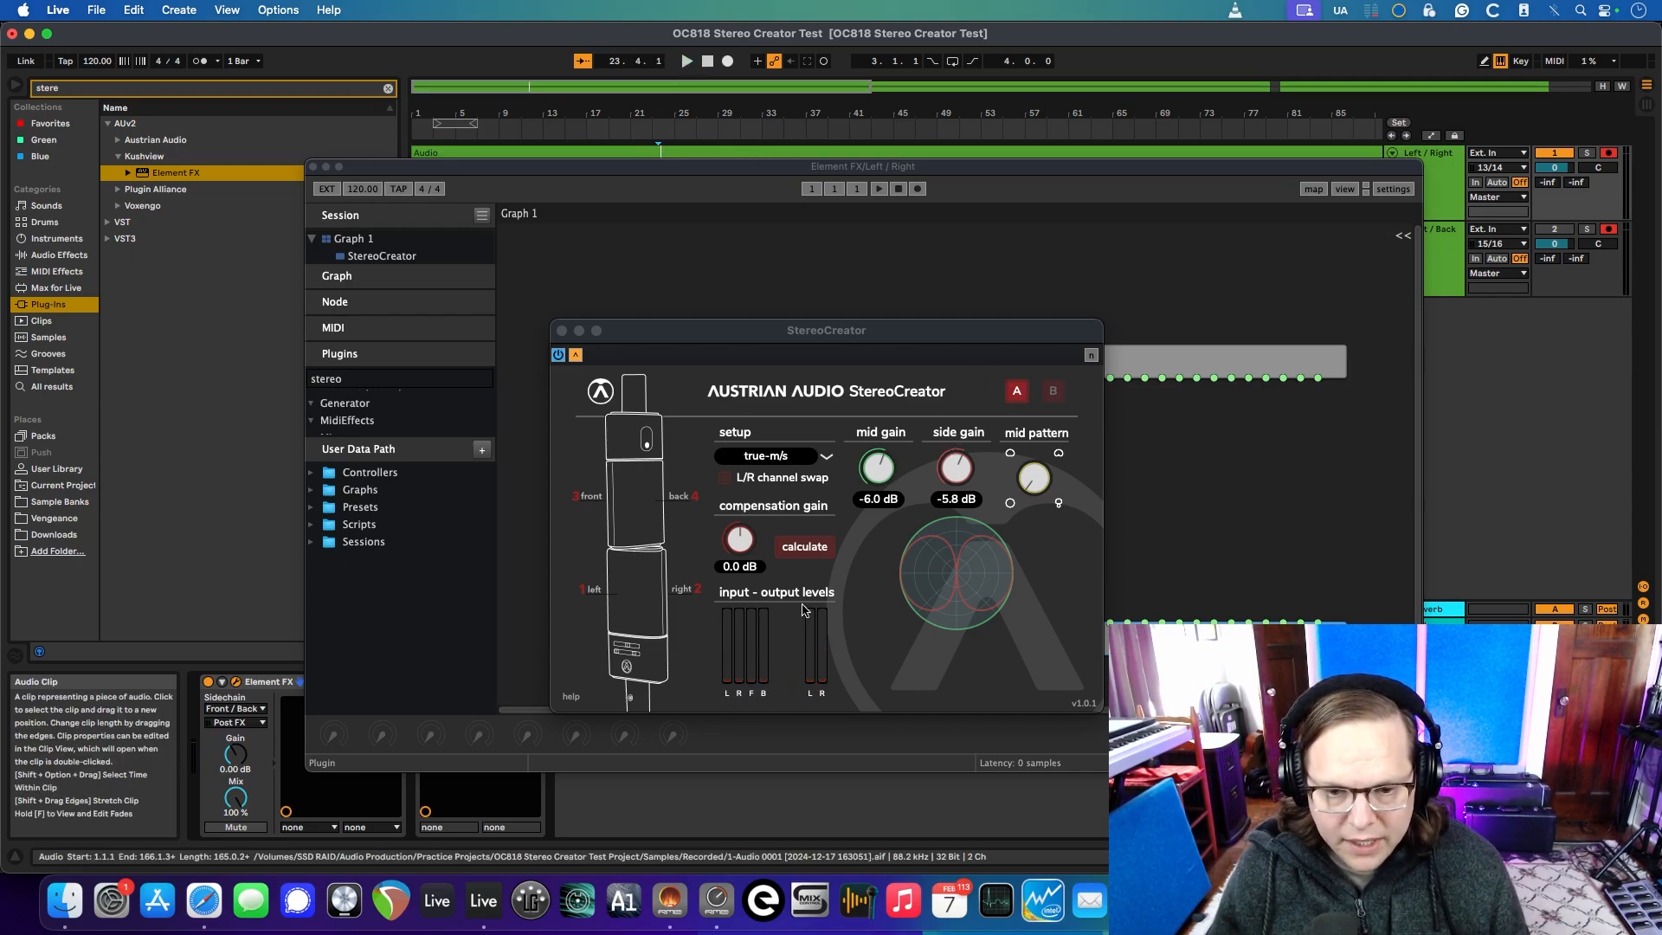
Move the Element FX window clear of the device chain and bring StereoCreator's plug-in window back in front of it
{"action": "left_click_drag", "start_coordinate": [697, 162], "coordinate": [911, 140]}
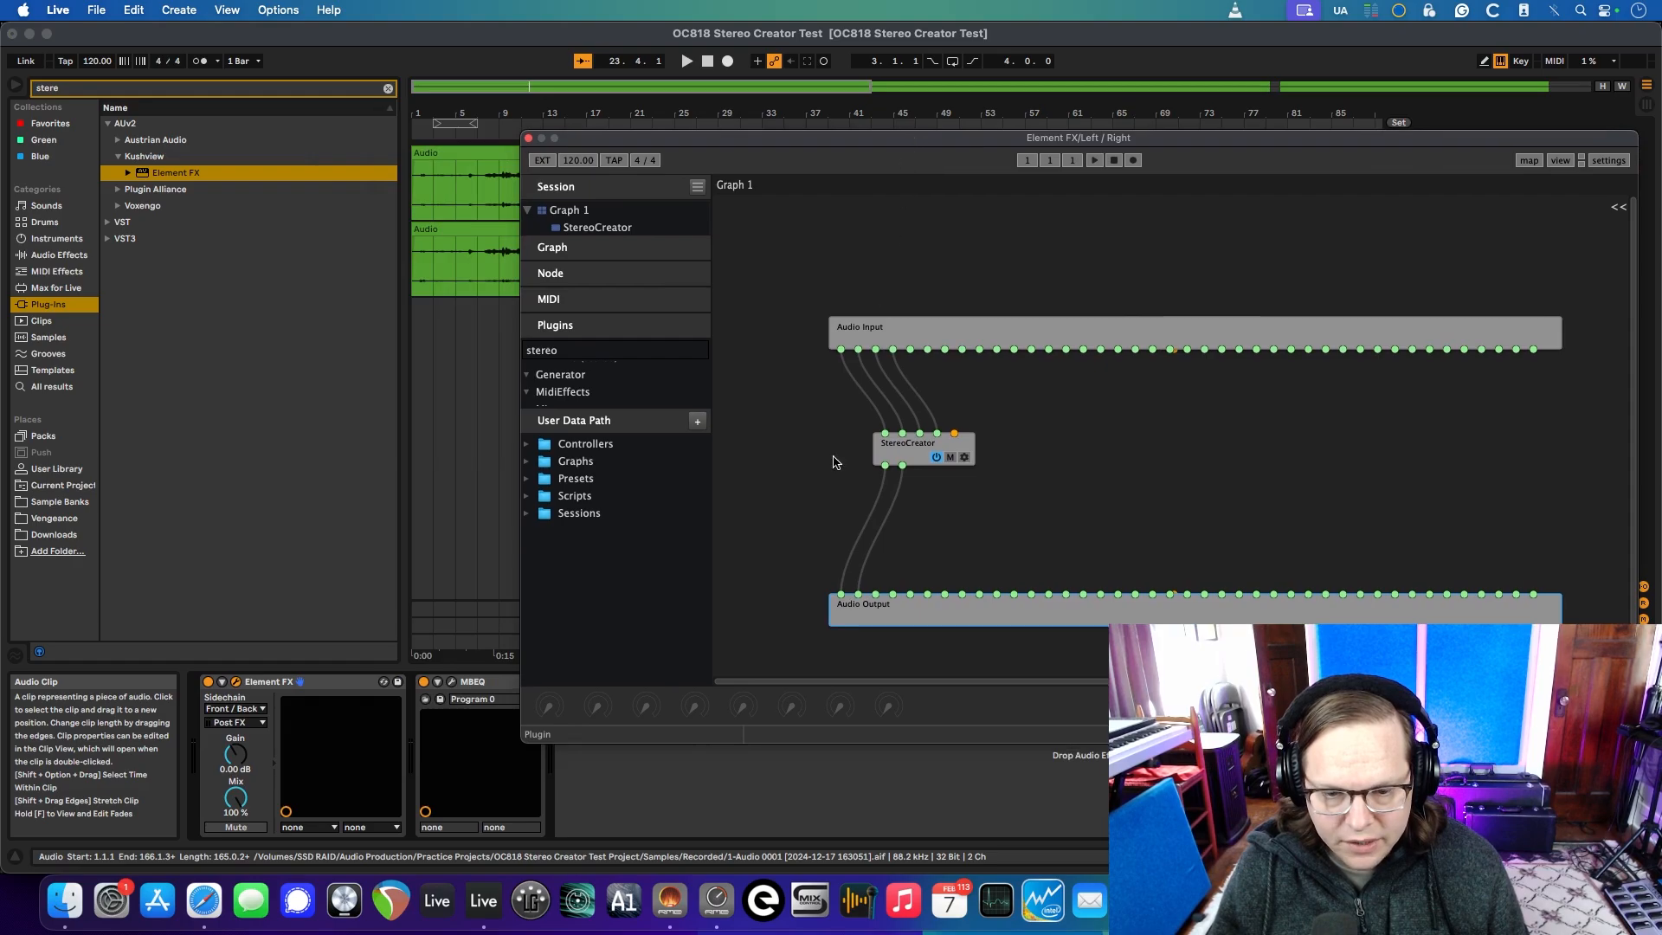
{"action": "key", "text": "ctrl+Up"}
{"action": "left_click", "coordinate": [875, 541]}
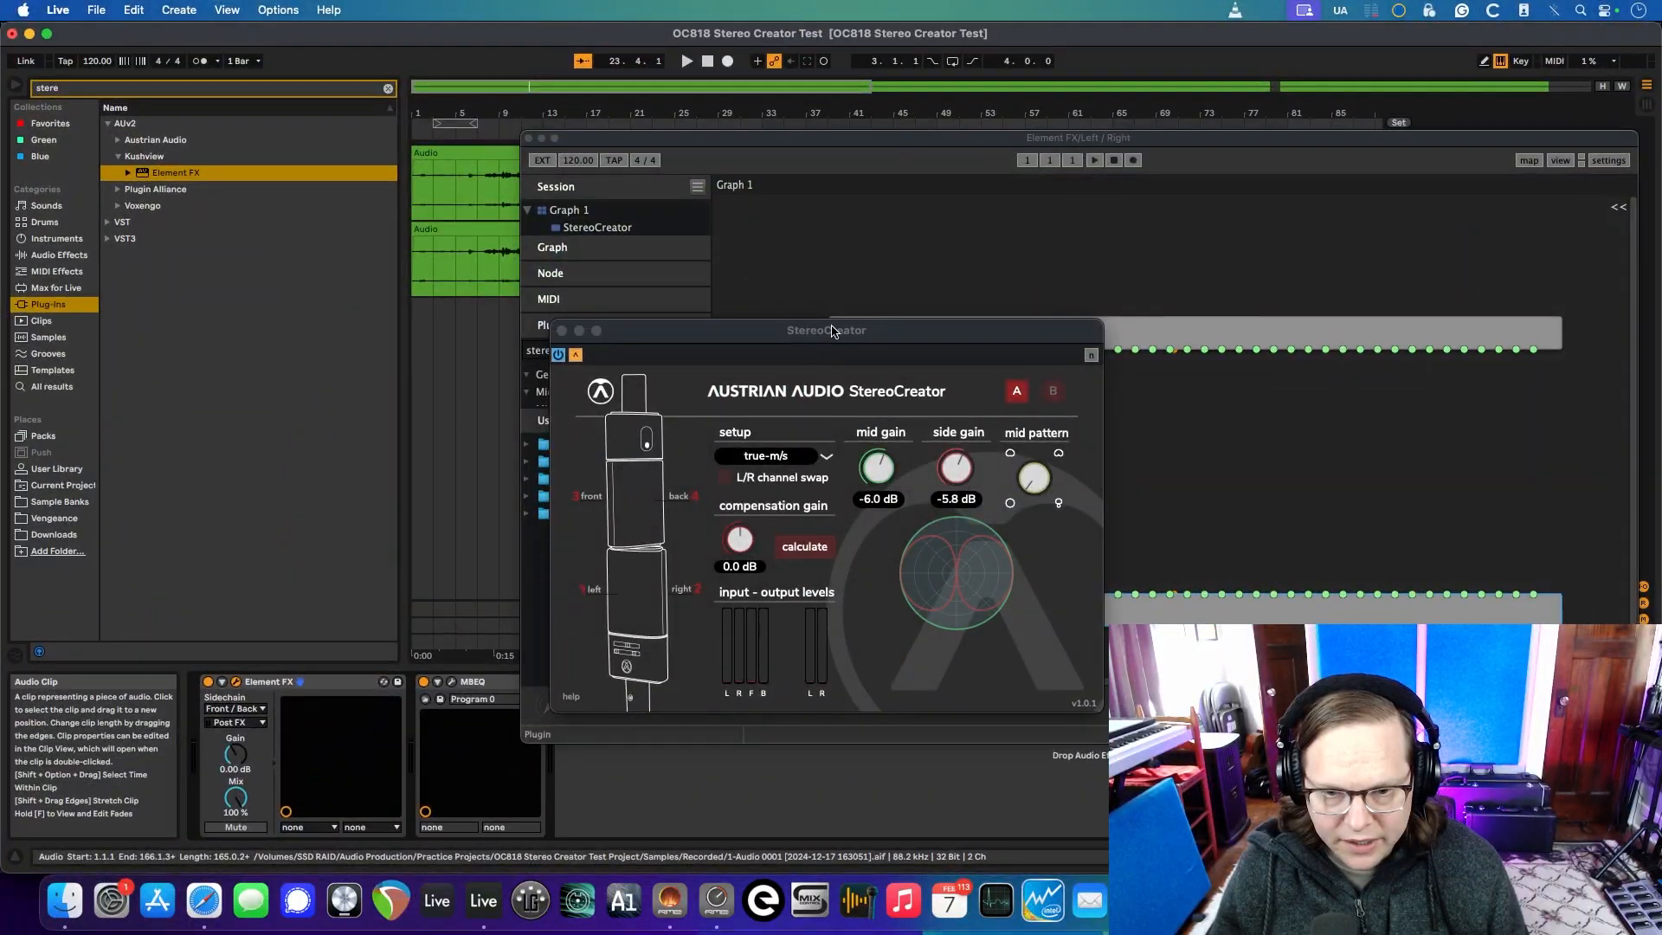
{"action": "left_click_drag", "start_coordinate": [831, 331], "coordinate": [1090, 323]}
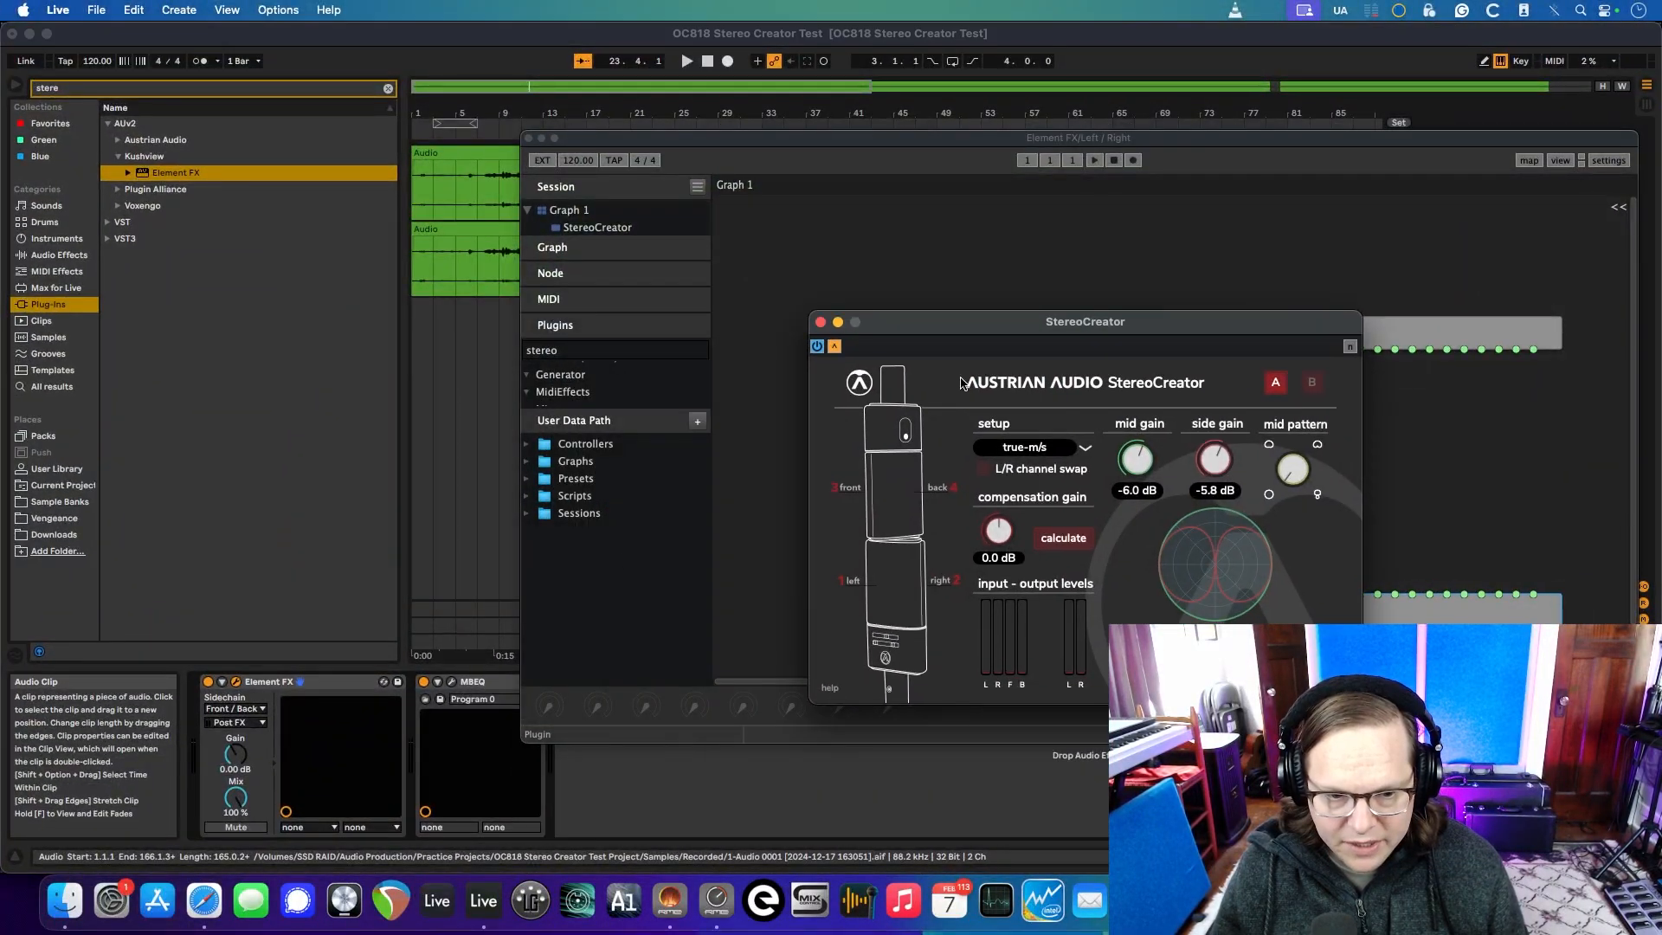
Set the Element FX sidechain source to No Input, then play the recording with StereoCreator's level meters in view
{"action": "left_click", "coordinate": [248, 712]}
{"action": "left_click", "coordinate": [232, 792]}
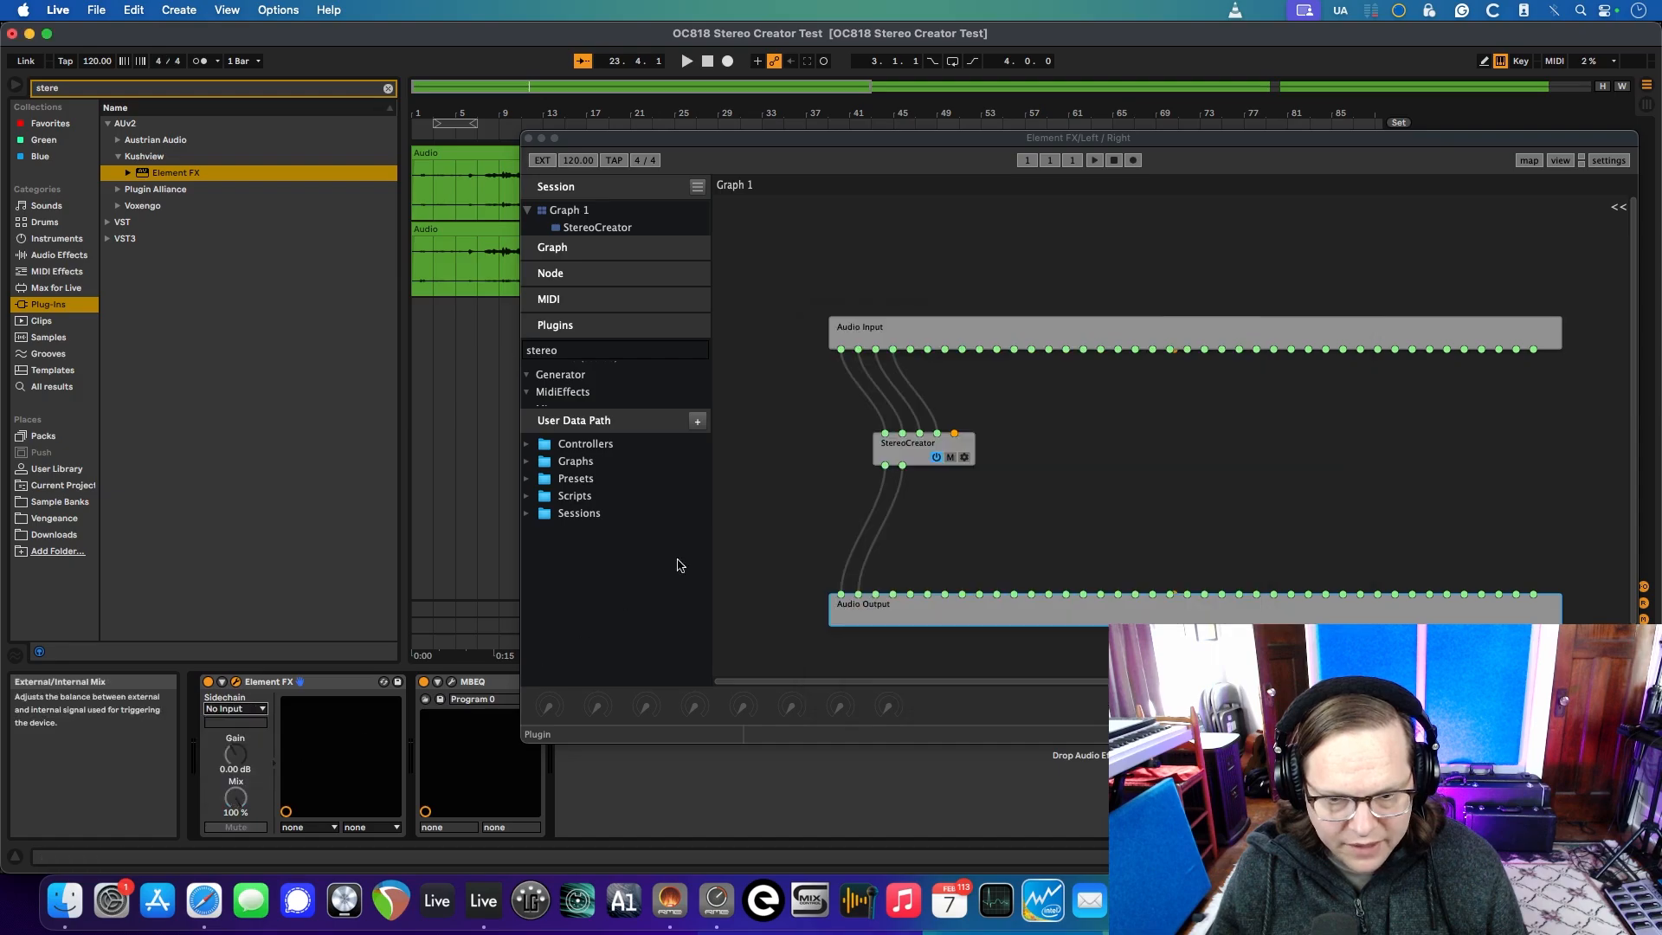
{"action": "left_click", "coordinate": [919, 446]}
{"action": "double_click", "coordinate": [914, 450]}
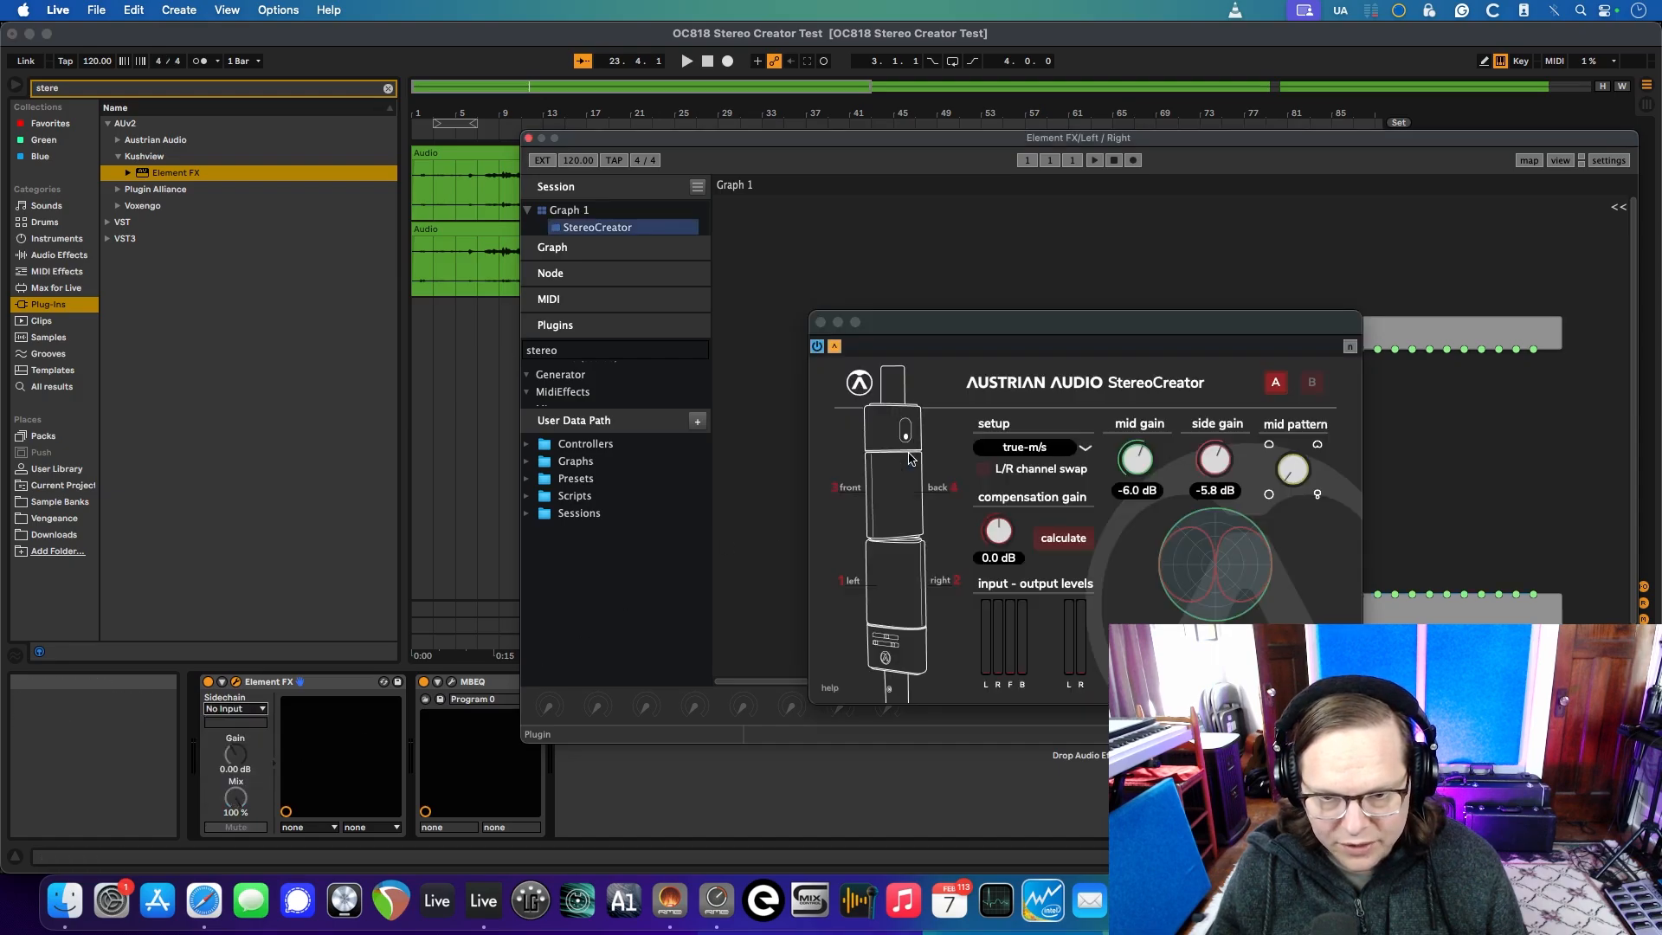
{"action": "key", "text": "space"}
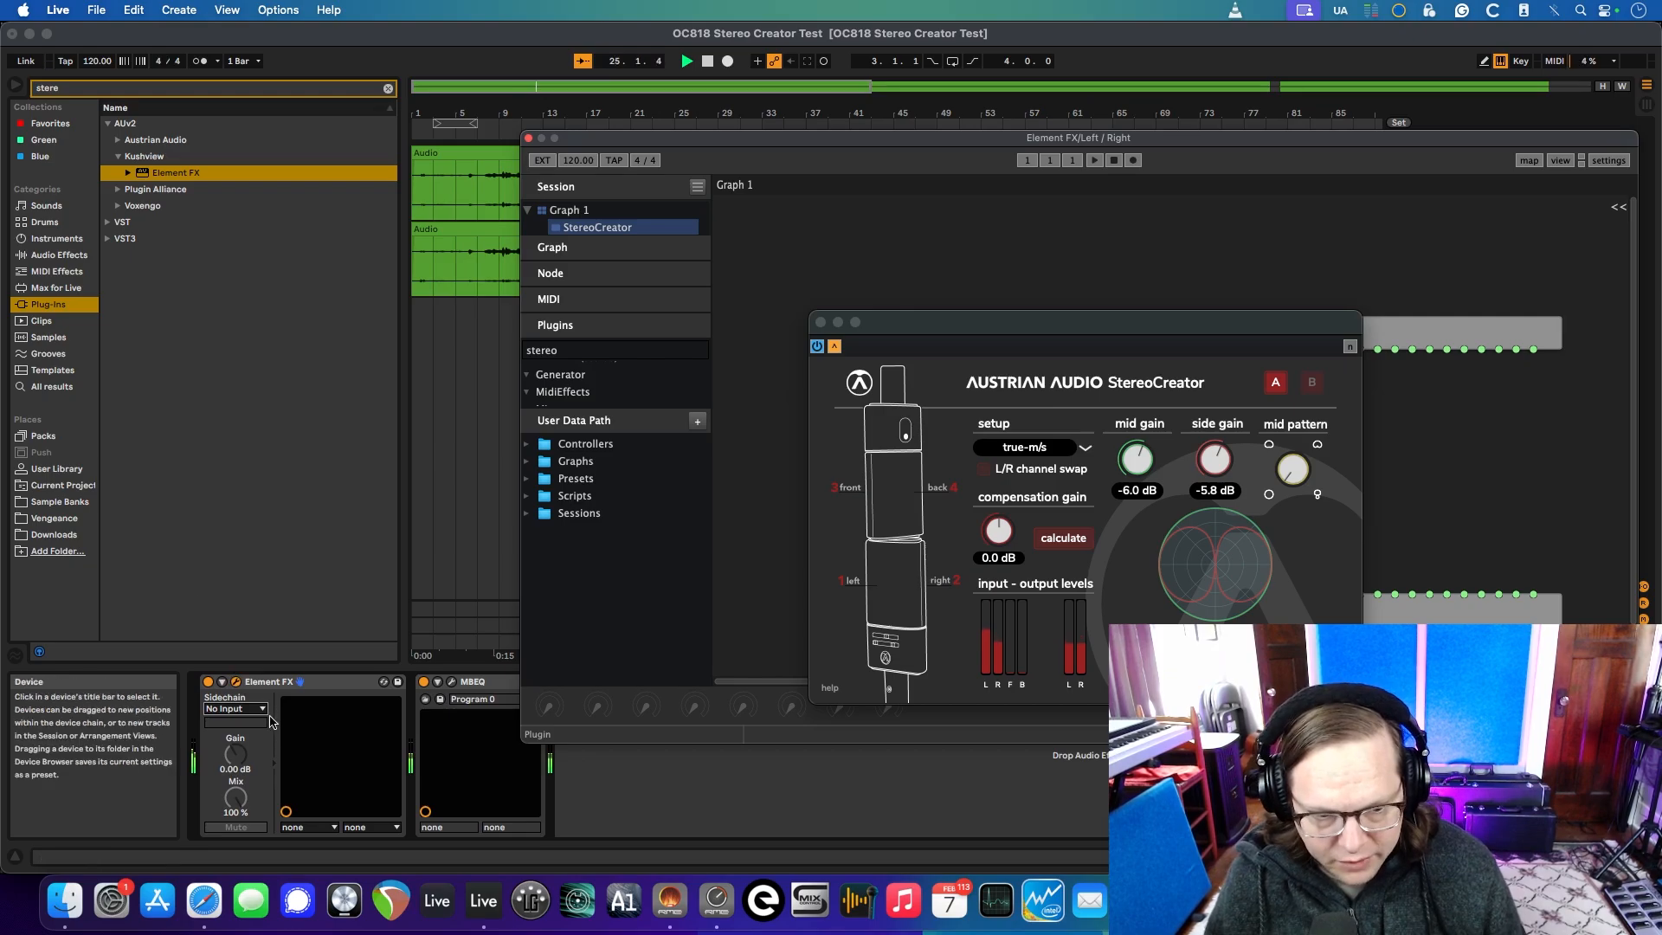
Set the Element FX sidechain source back to Front / Back, check StereoCreator's input levels, and stop playback
{"action": "left_click", "coordinate": [247, 708]}
{"action": "left_click", "coordinate": [232, 737]}
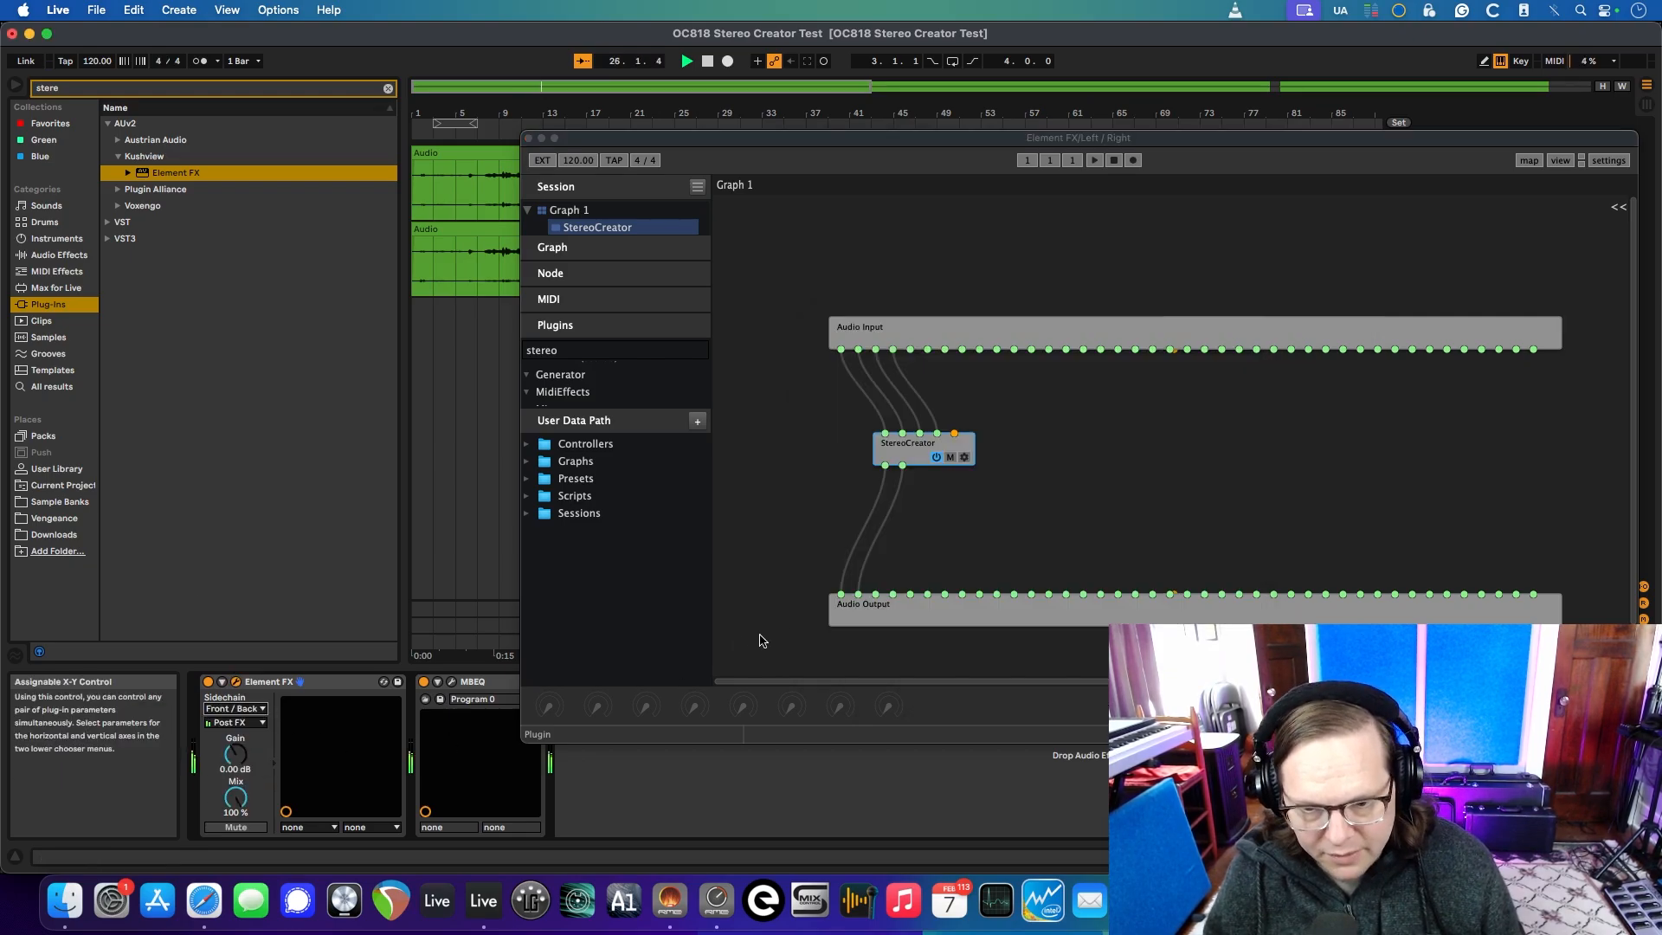
{"action": "double_click", "coordinate": [900, 443]}
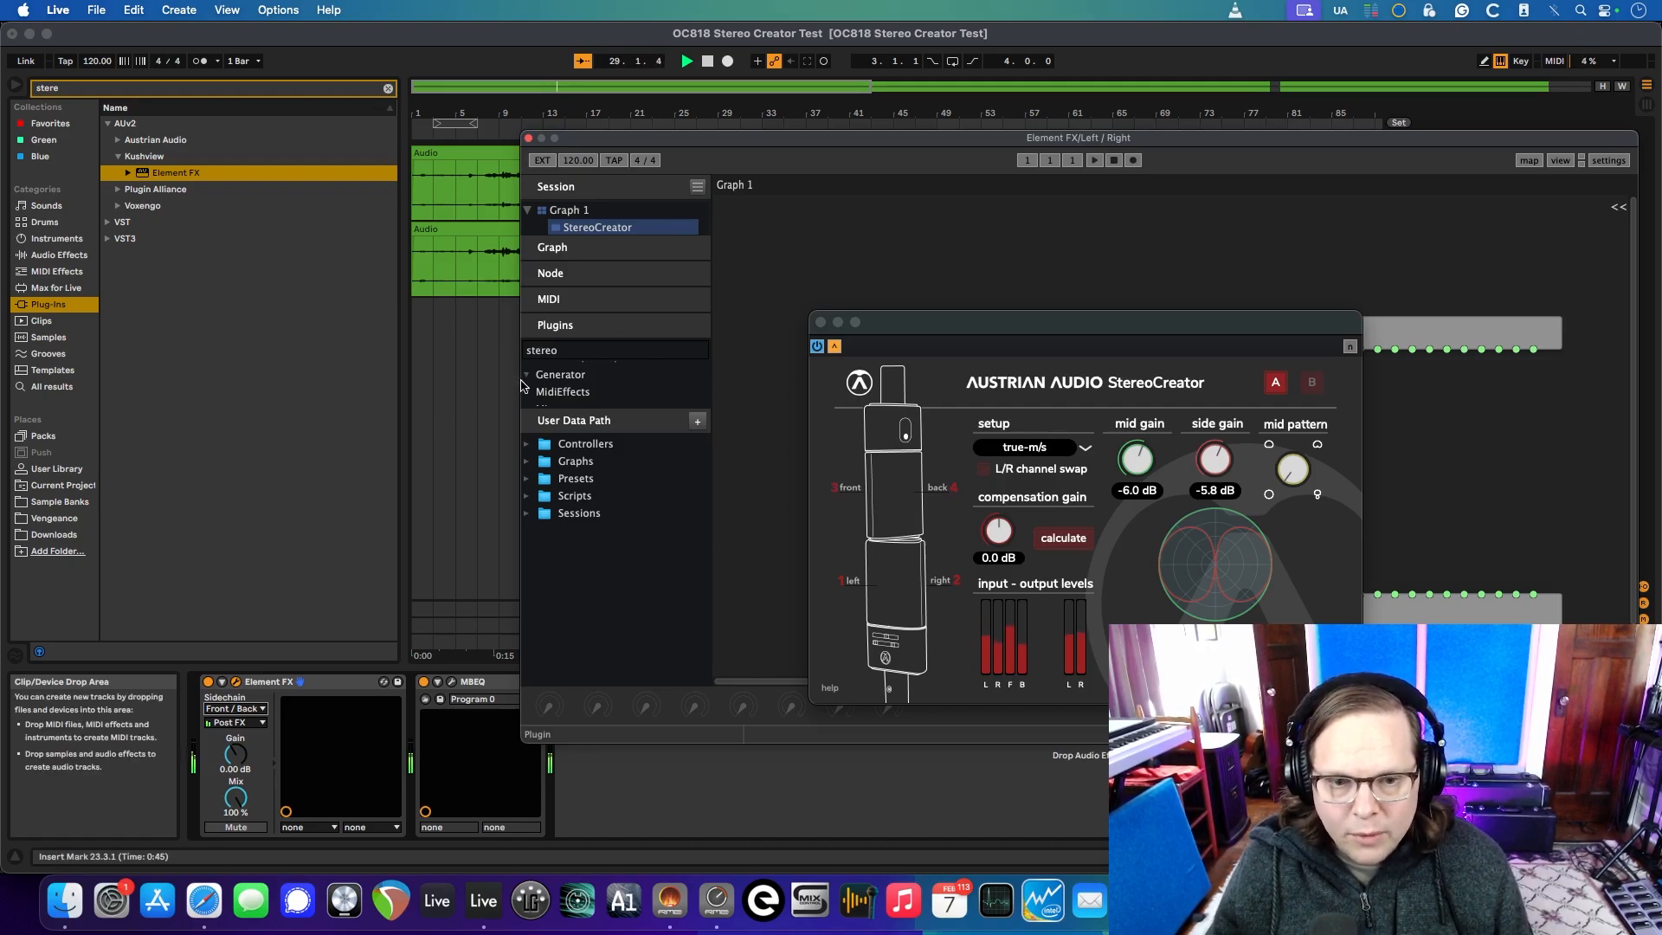
{"action": "left_click", "coordinate": [708, 62]}
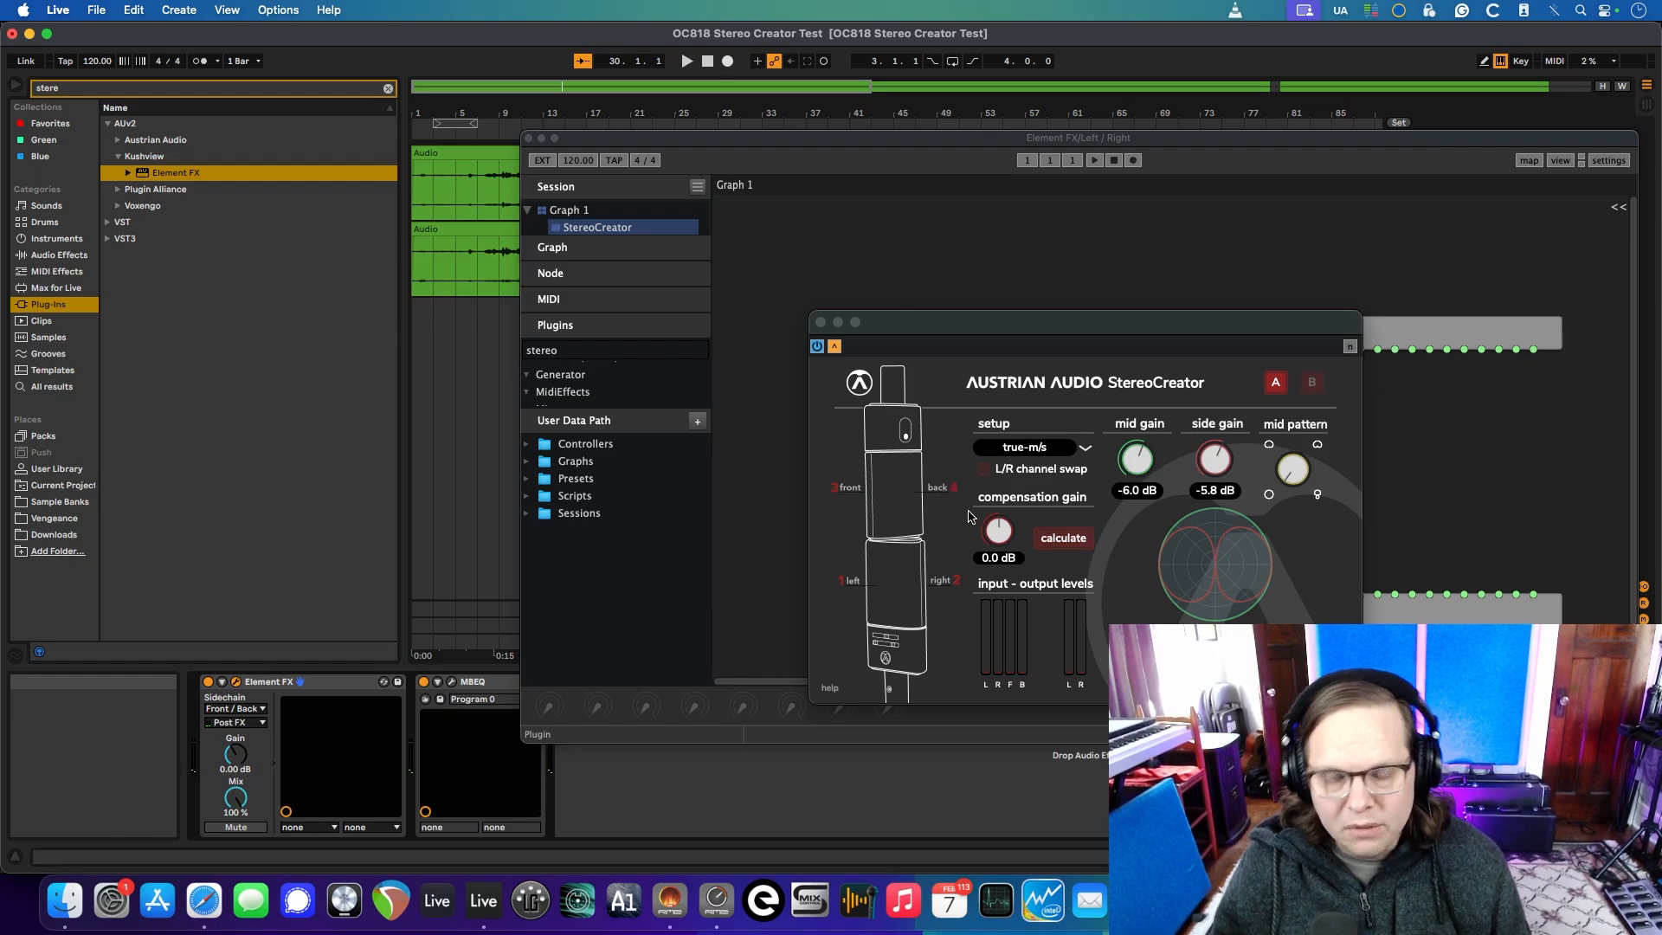
Switch to the RY X - Thunder session in LUNA and close the Live project's StereoCreator and Element FX windows
{"action": "left_click_drag", "start_coordinate": [1133, 323], "coordinate": [923, 365]}
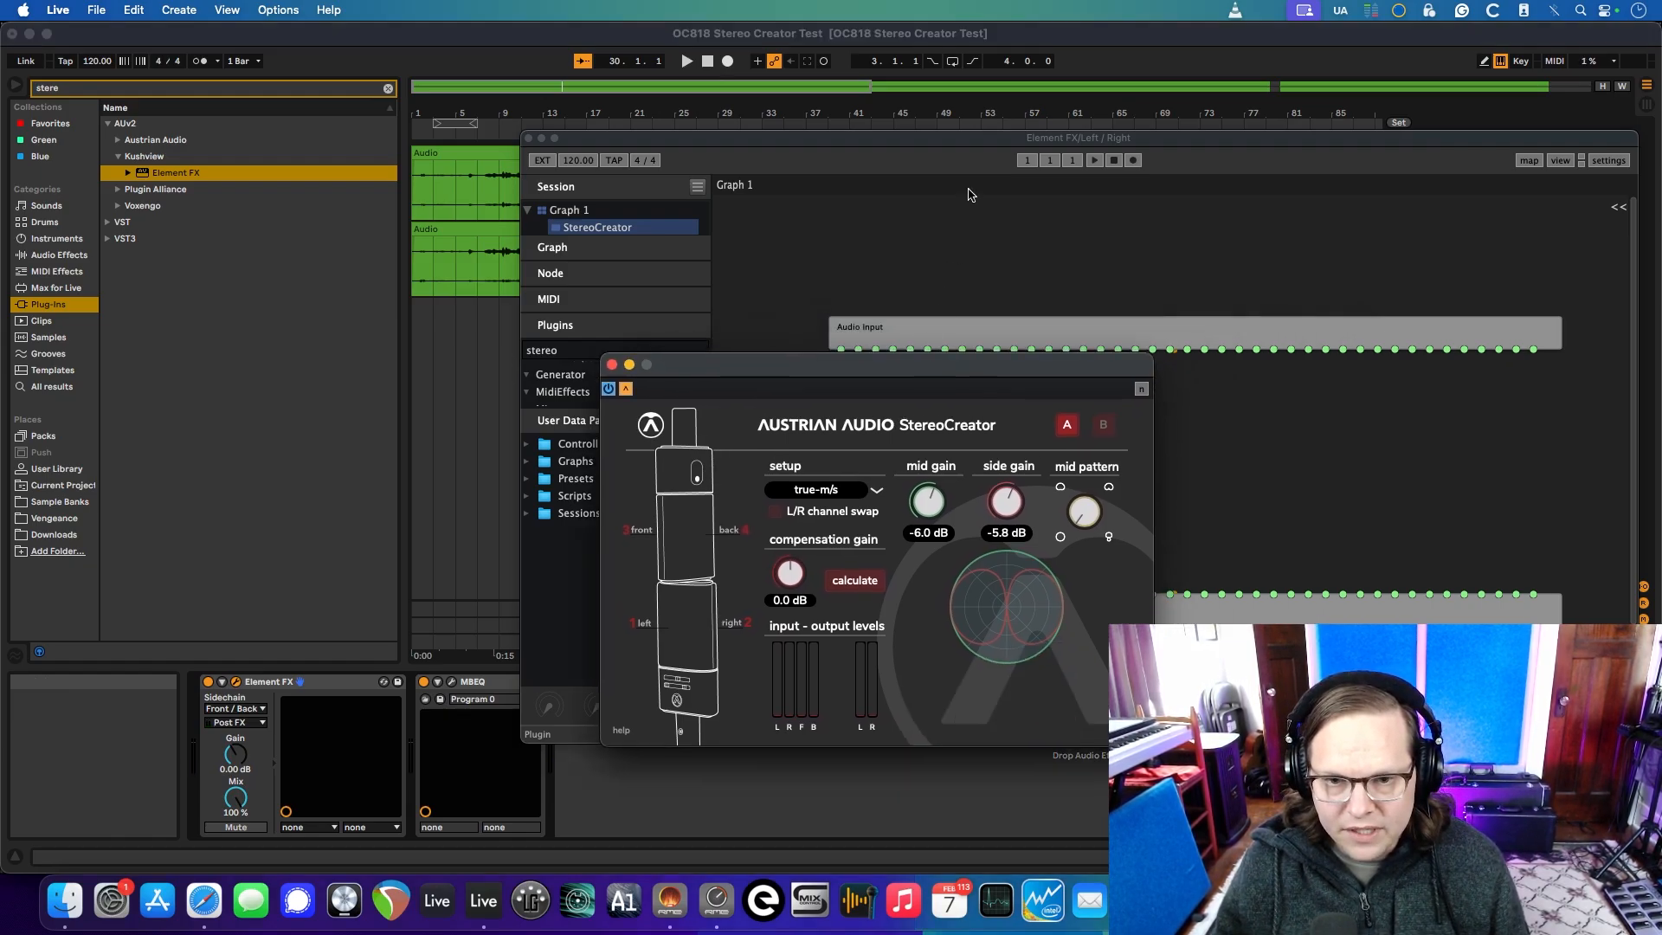
{"action": "left_click_drag", "start_coordinate": [976, 151], "coordinate": [849, 317]}
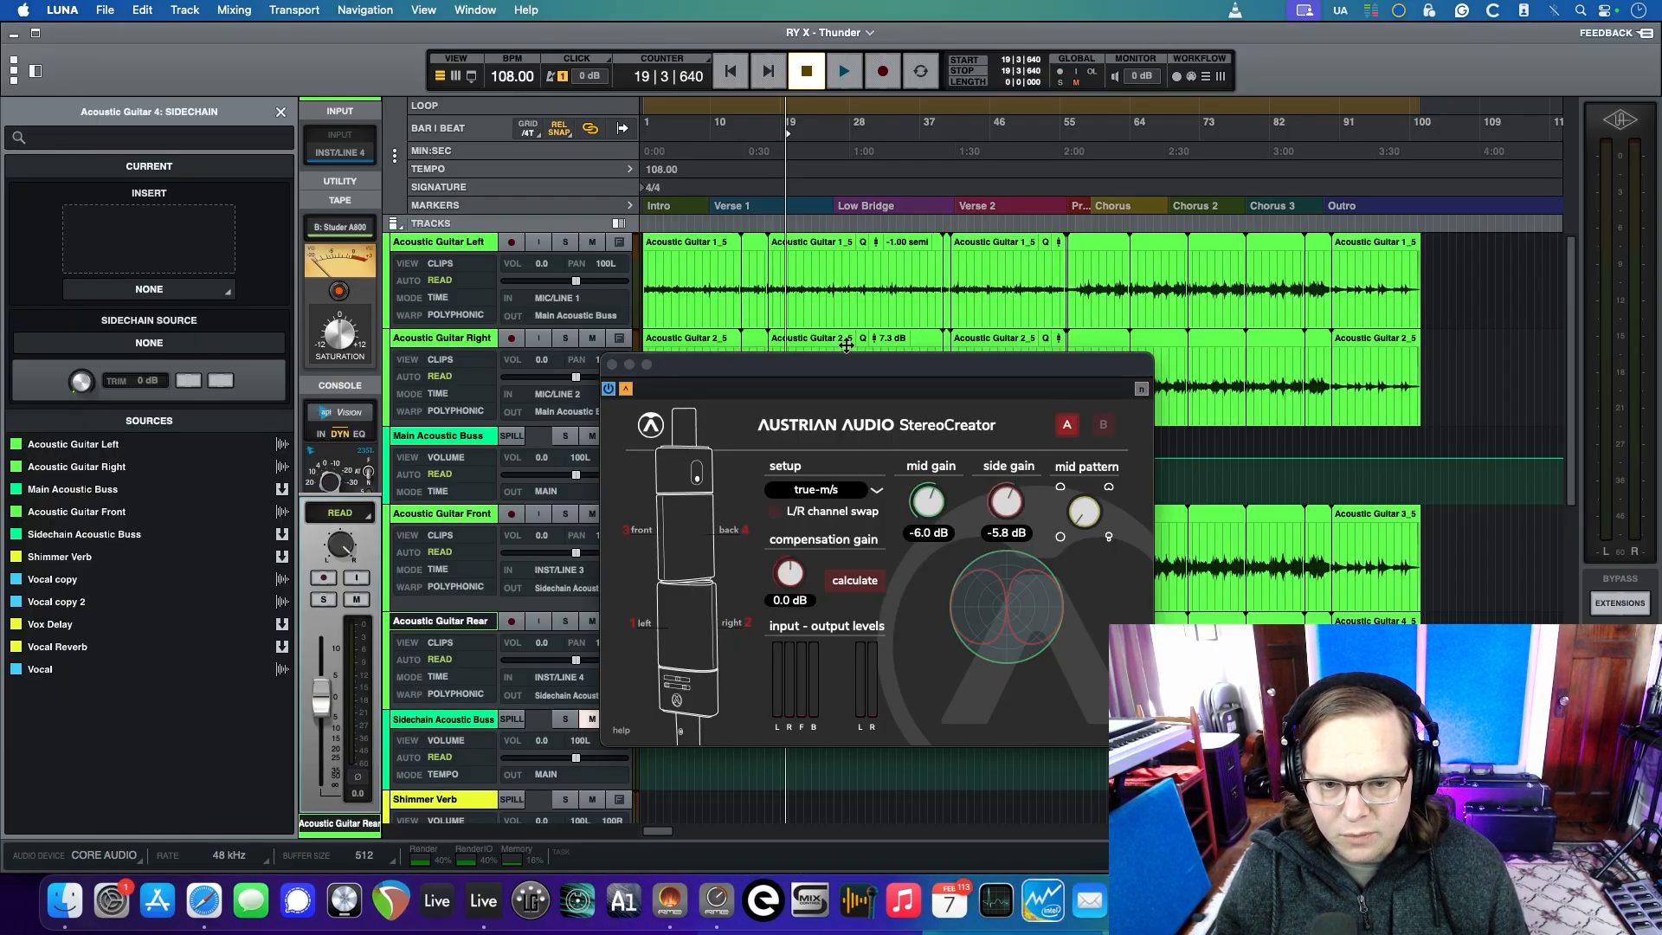
{"action": "left_click", "coordinate": [809, 370]}
{"action": "left_click_drag", "start_coordinate": [809, 370], "coordinate": [1256, 218]}
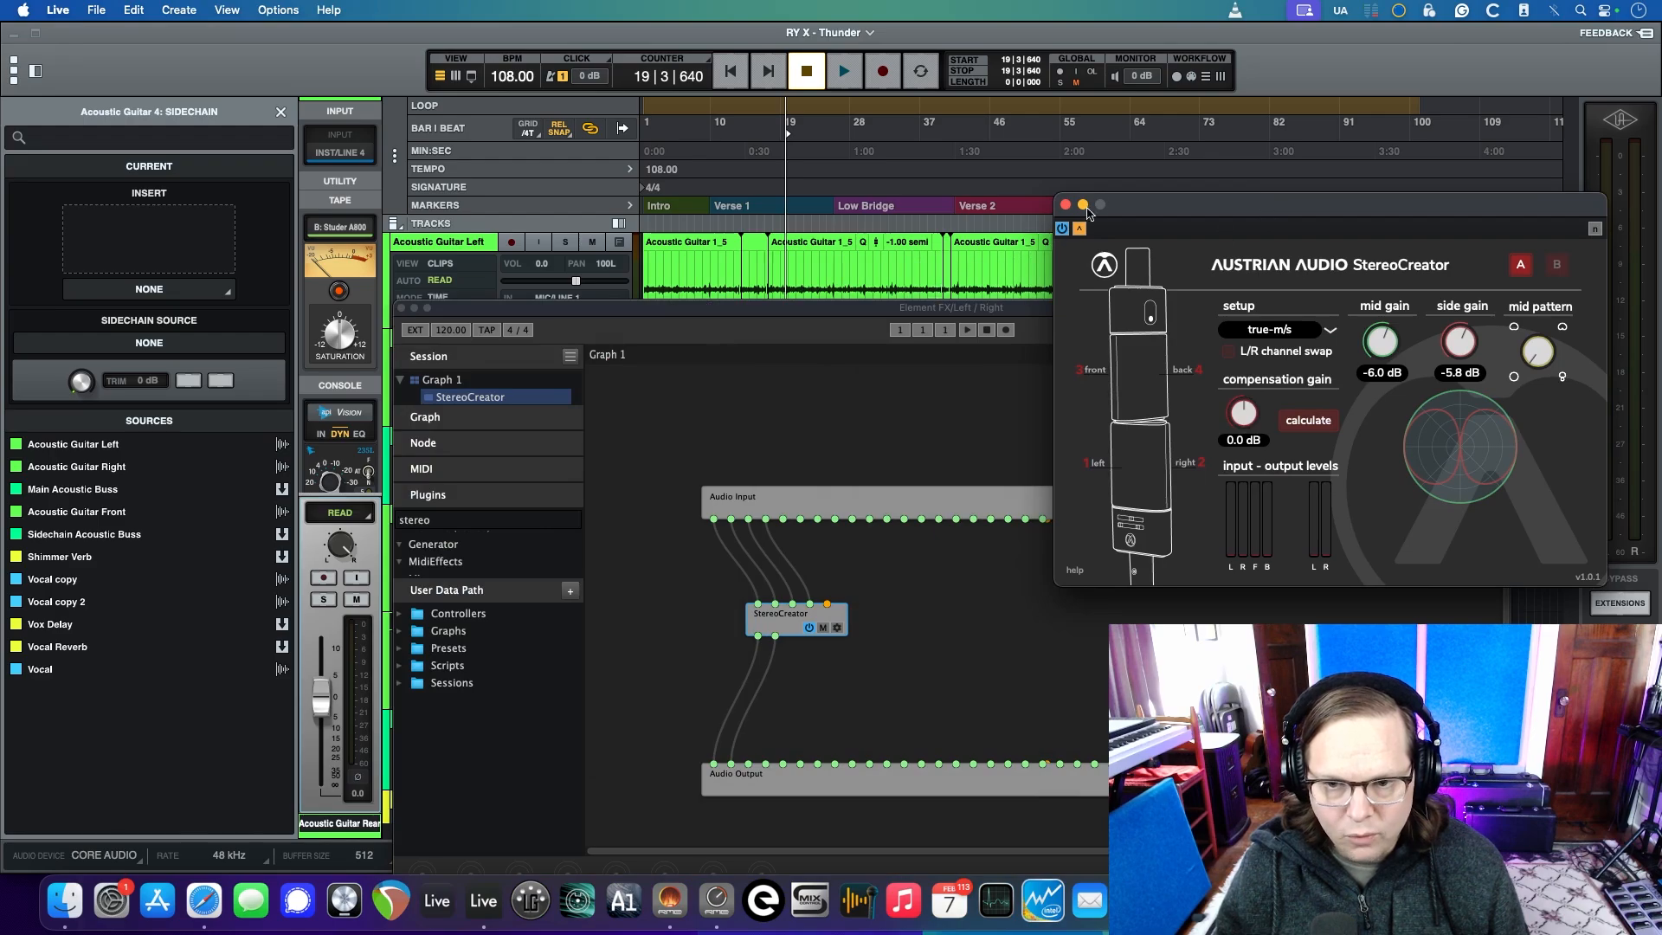
{"action": "left_click", "coordinate": [1066, 204]}
{"action": "left_click", "coordinate": [404, 307]}
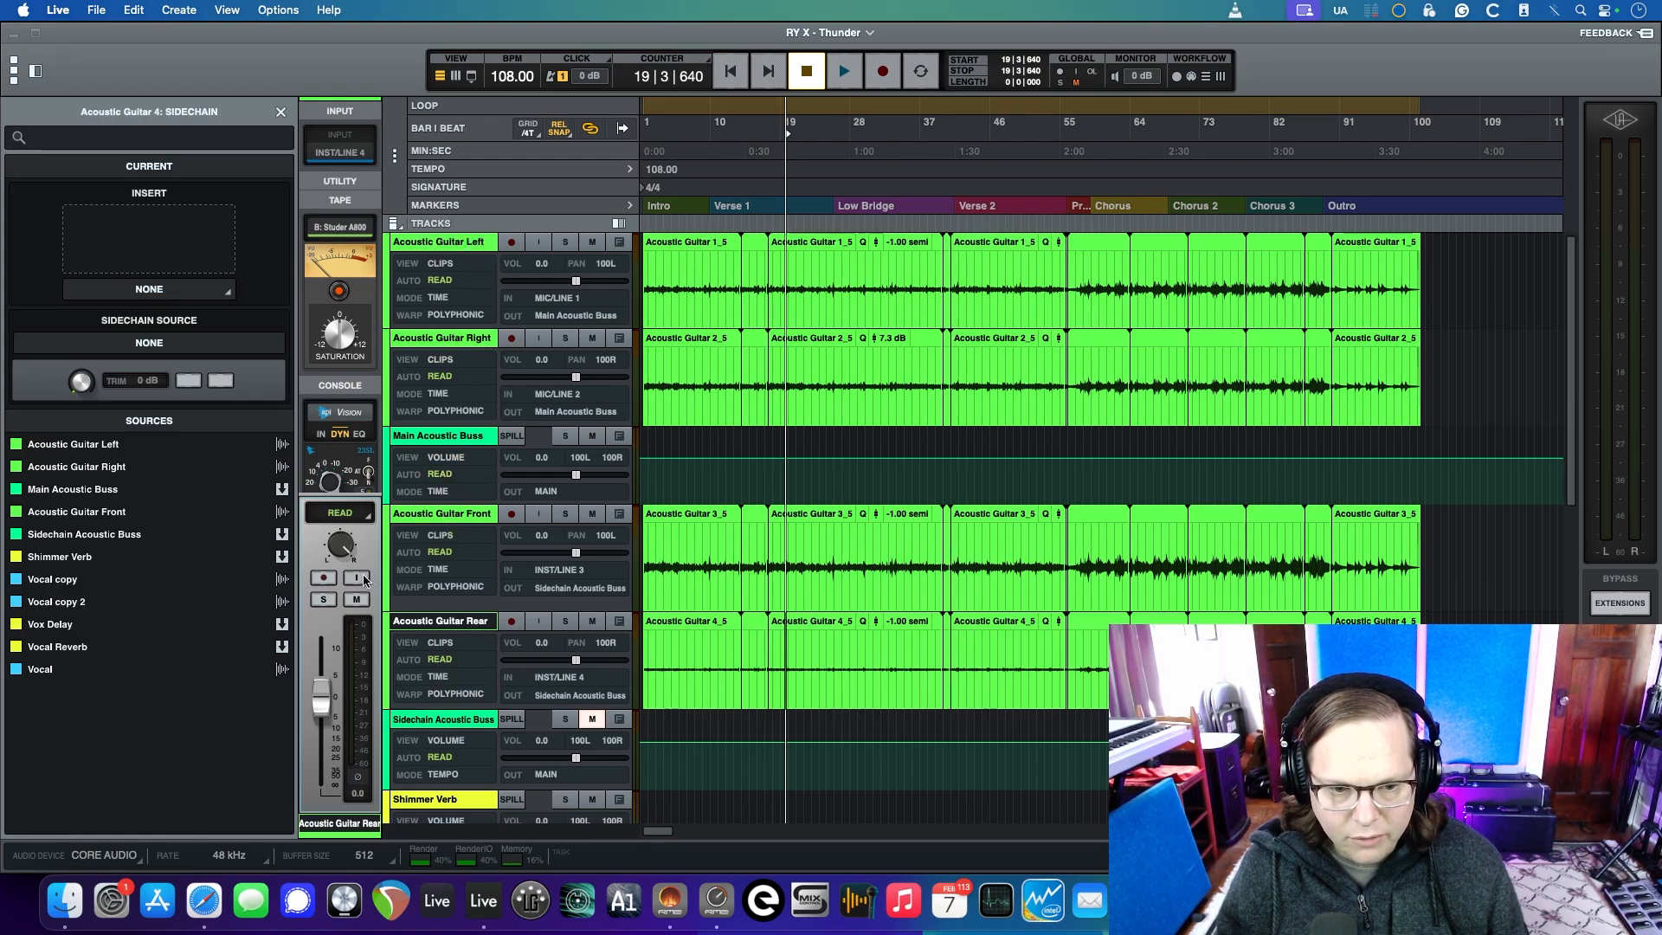
Open the Element FX insert on the Main Acoustic Buss and examine the setup modes offered in its StereoCreator plug-in
{"action": "left_click", "coordinate": [454, 436]}
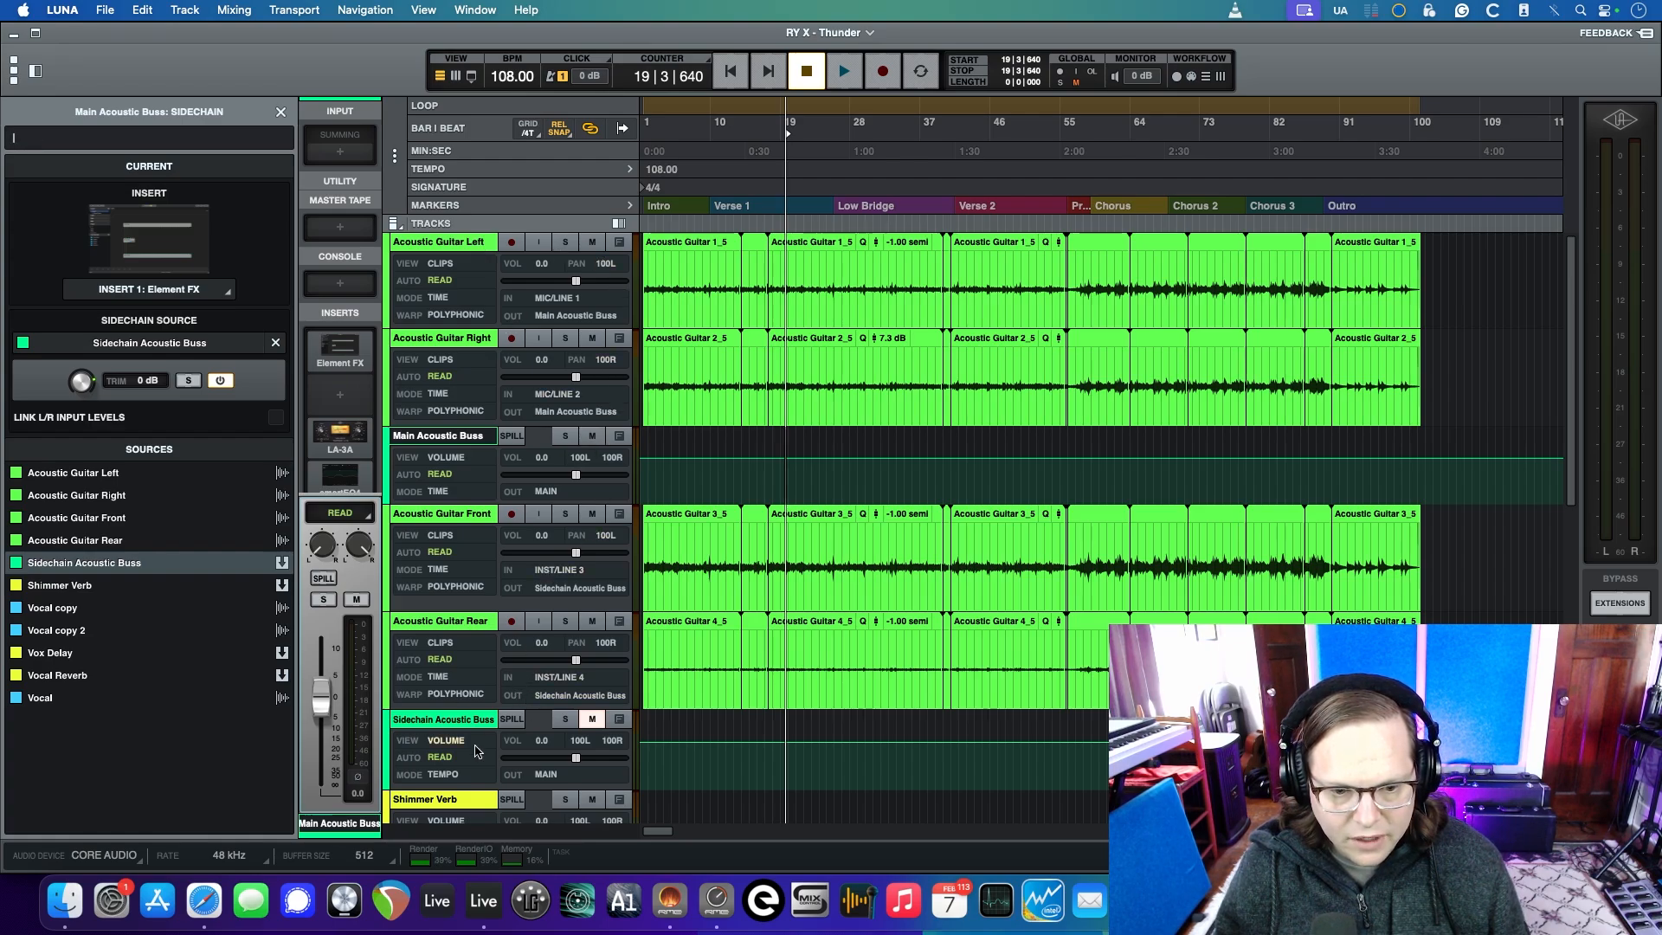
{"action": "scroll", "coordinate": [361, 364], "scroll_direction": "down", "scroll_amount": 1}
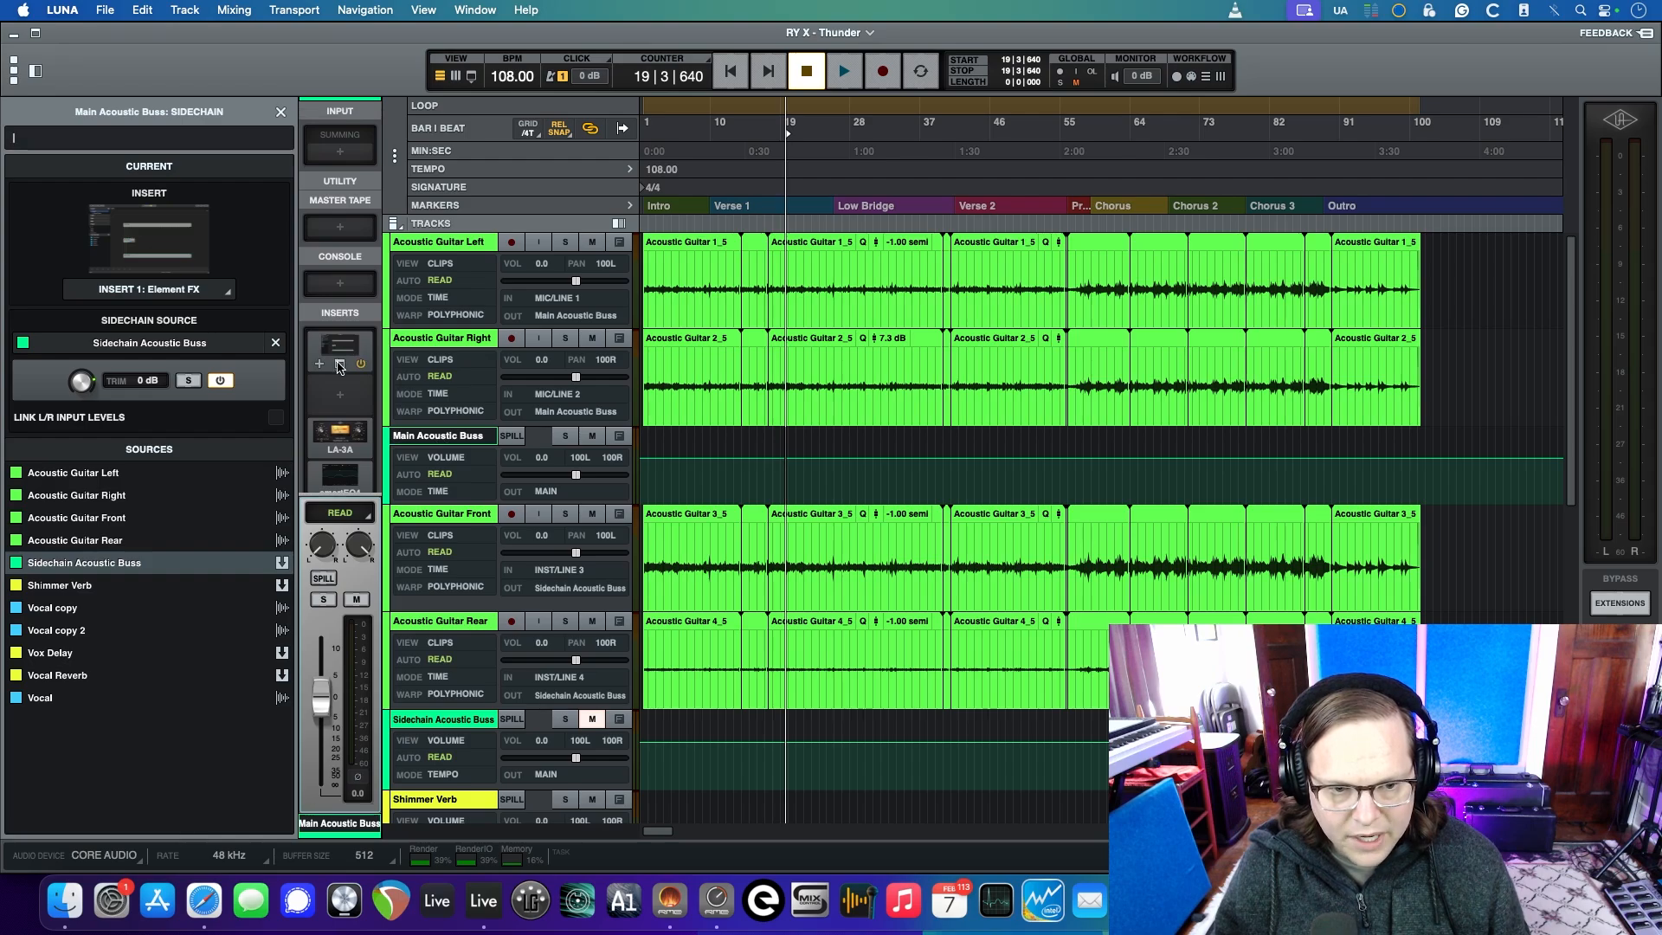
{"action": "left_click", "coordinate": [341, 366]}
{"action": "left_click", "coordinate": [1136, 532]}
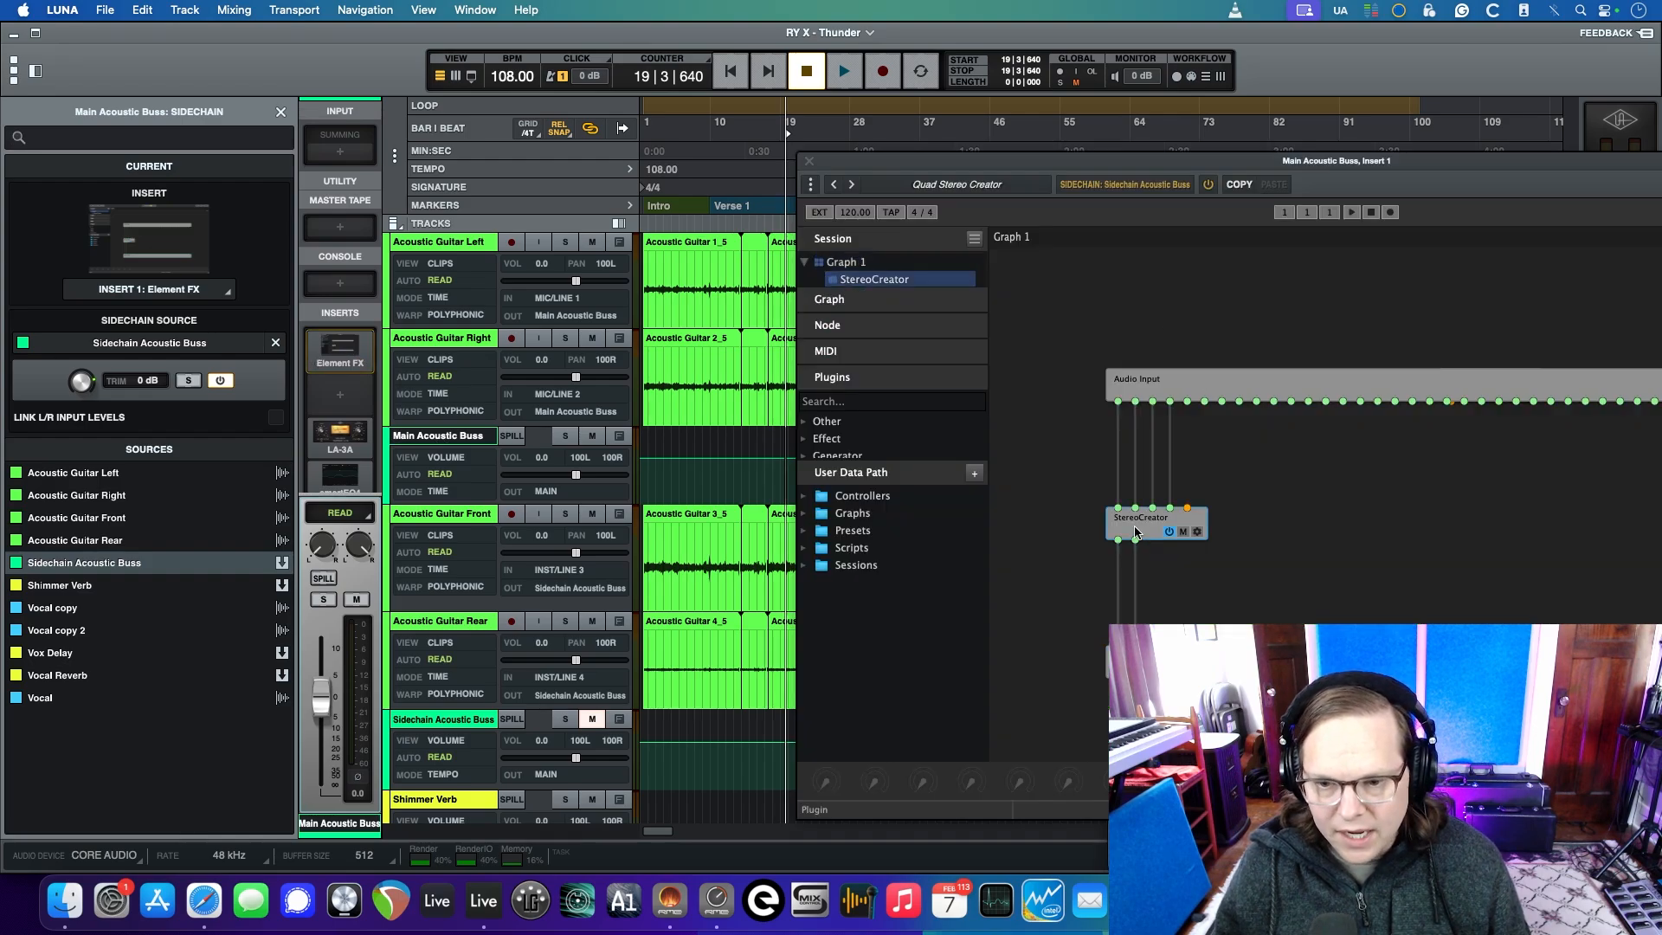
{"action": "double_click", "coordinate": [1136, 531]}
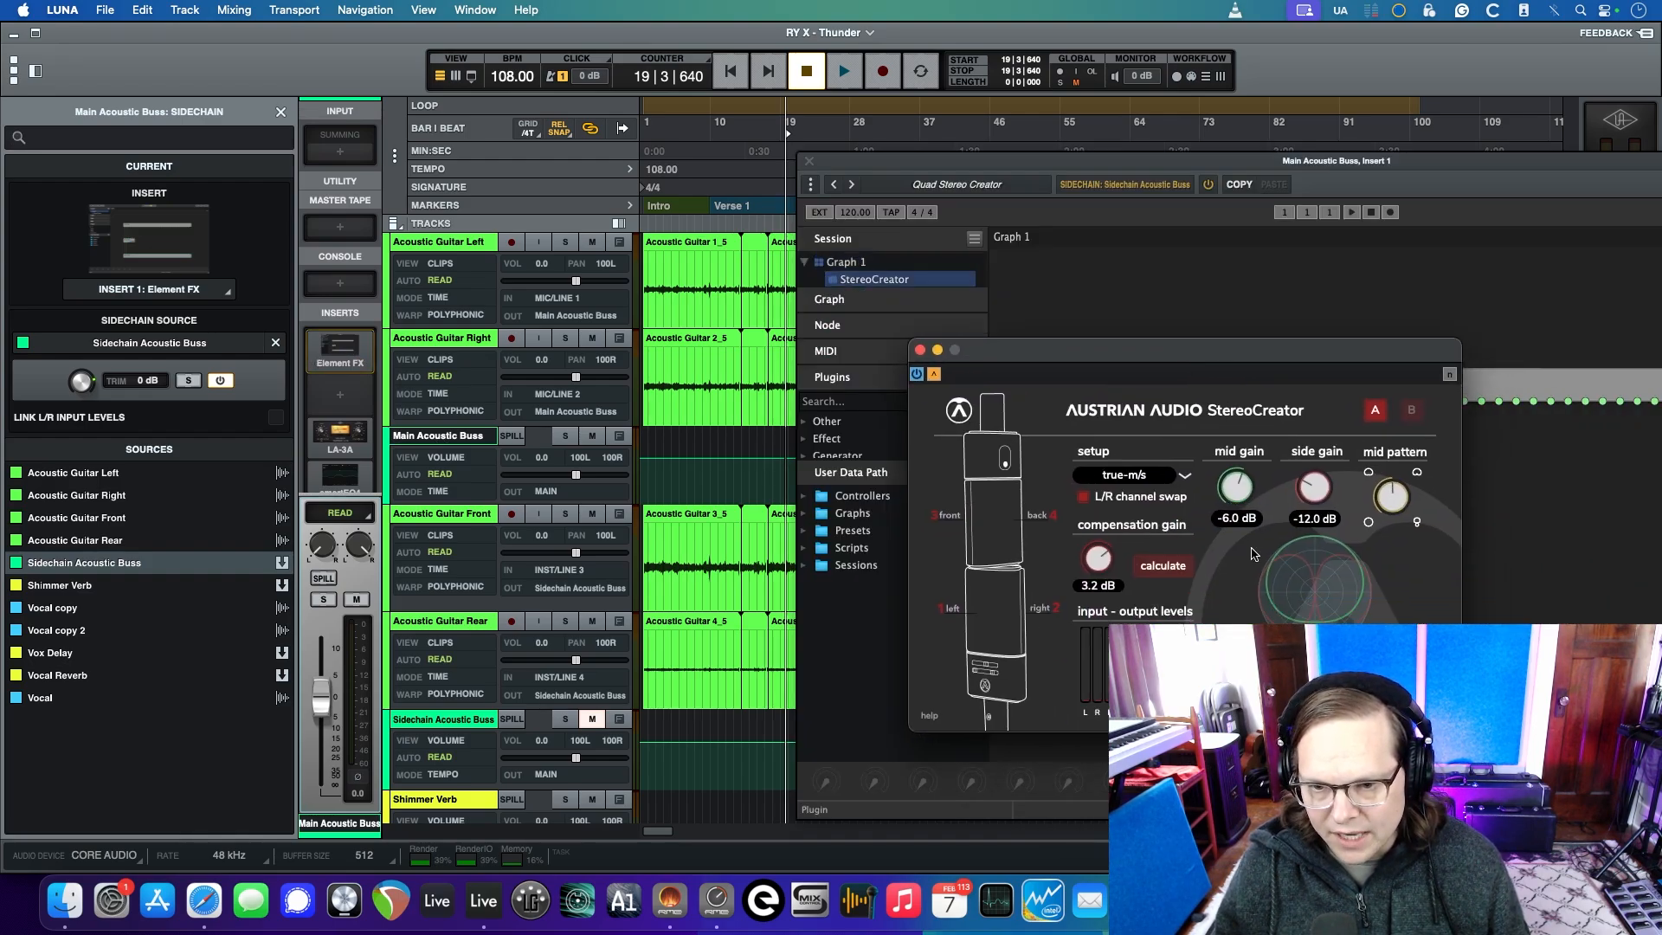
{"action": "left_click", "coordinate": [1146, 478]}
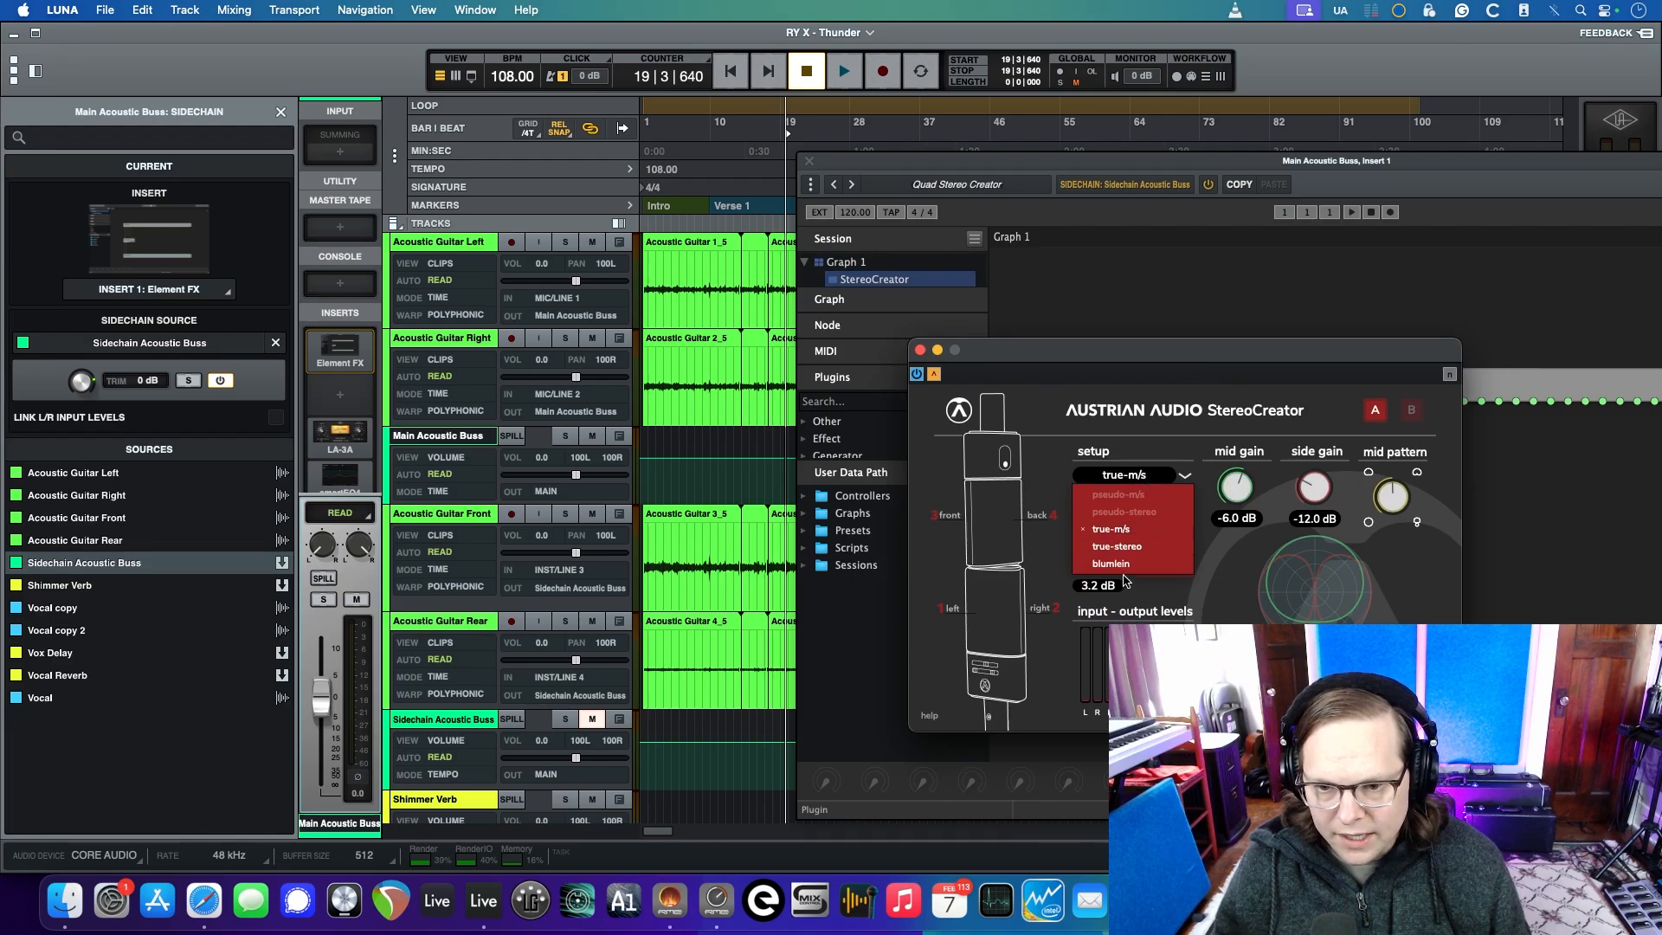
{"action": "left_click", "coordinate": [919, 349]}
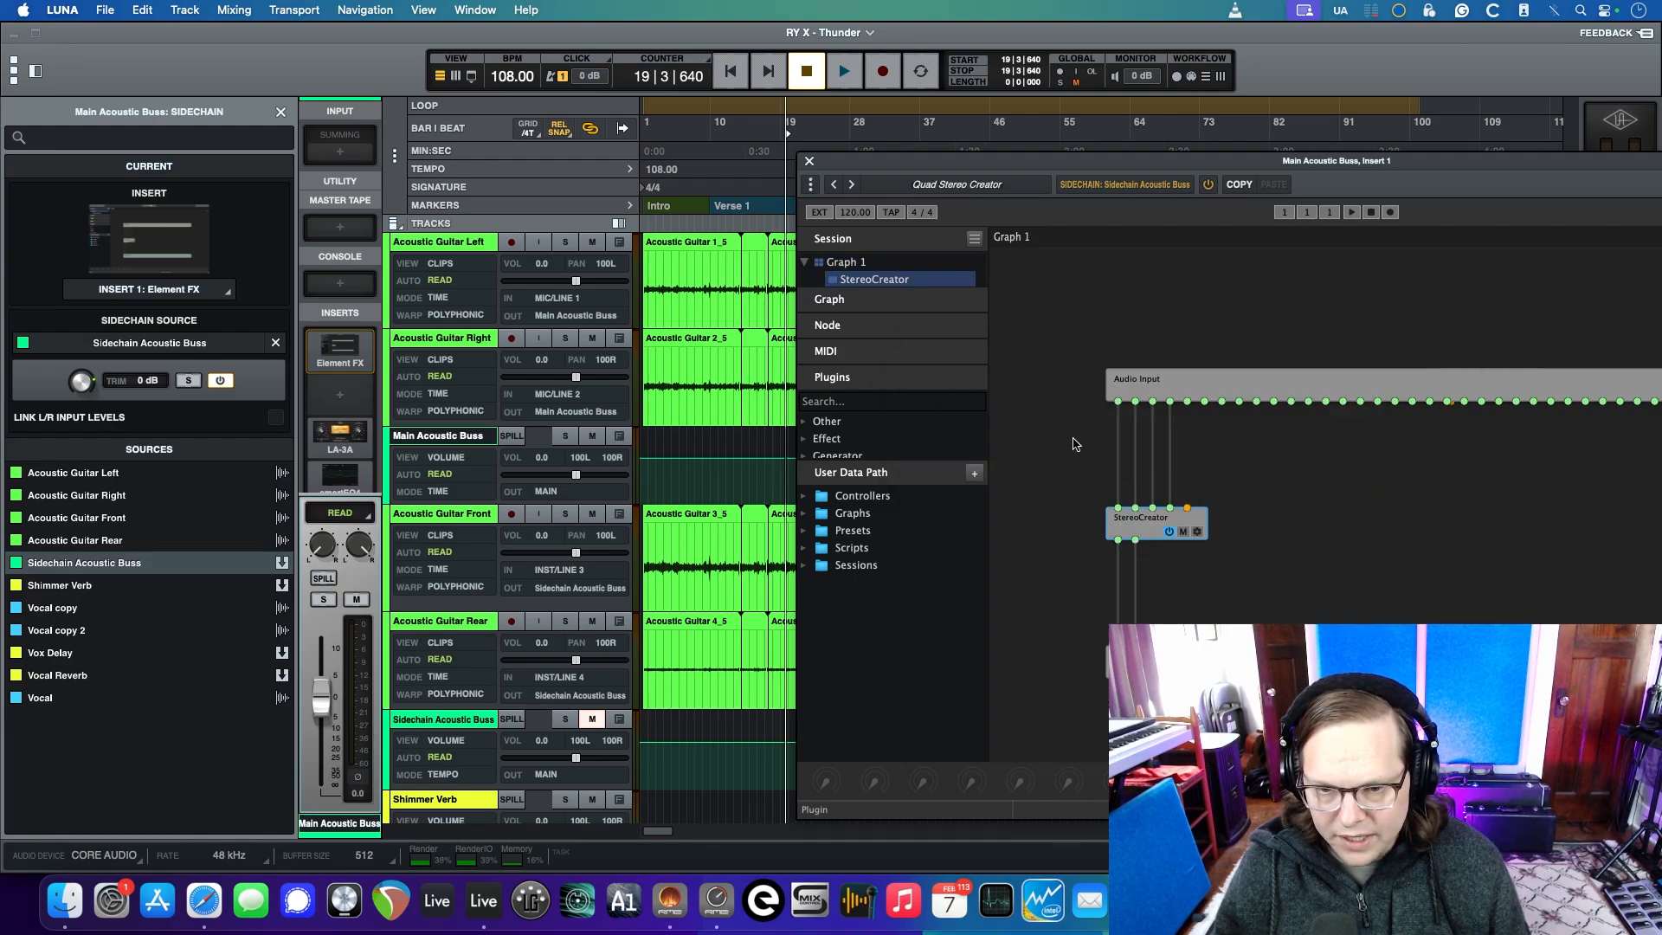
Review the StereoCreator node's input and output channel layouts, save them as they are, and view its plug-in window once more
{"action": "left_click", "coordinate": [1197, 530]}
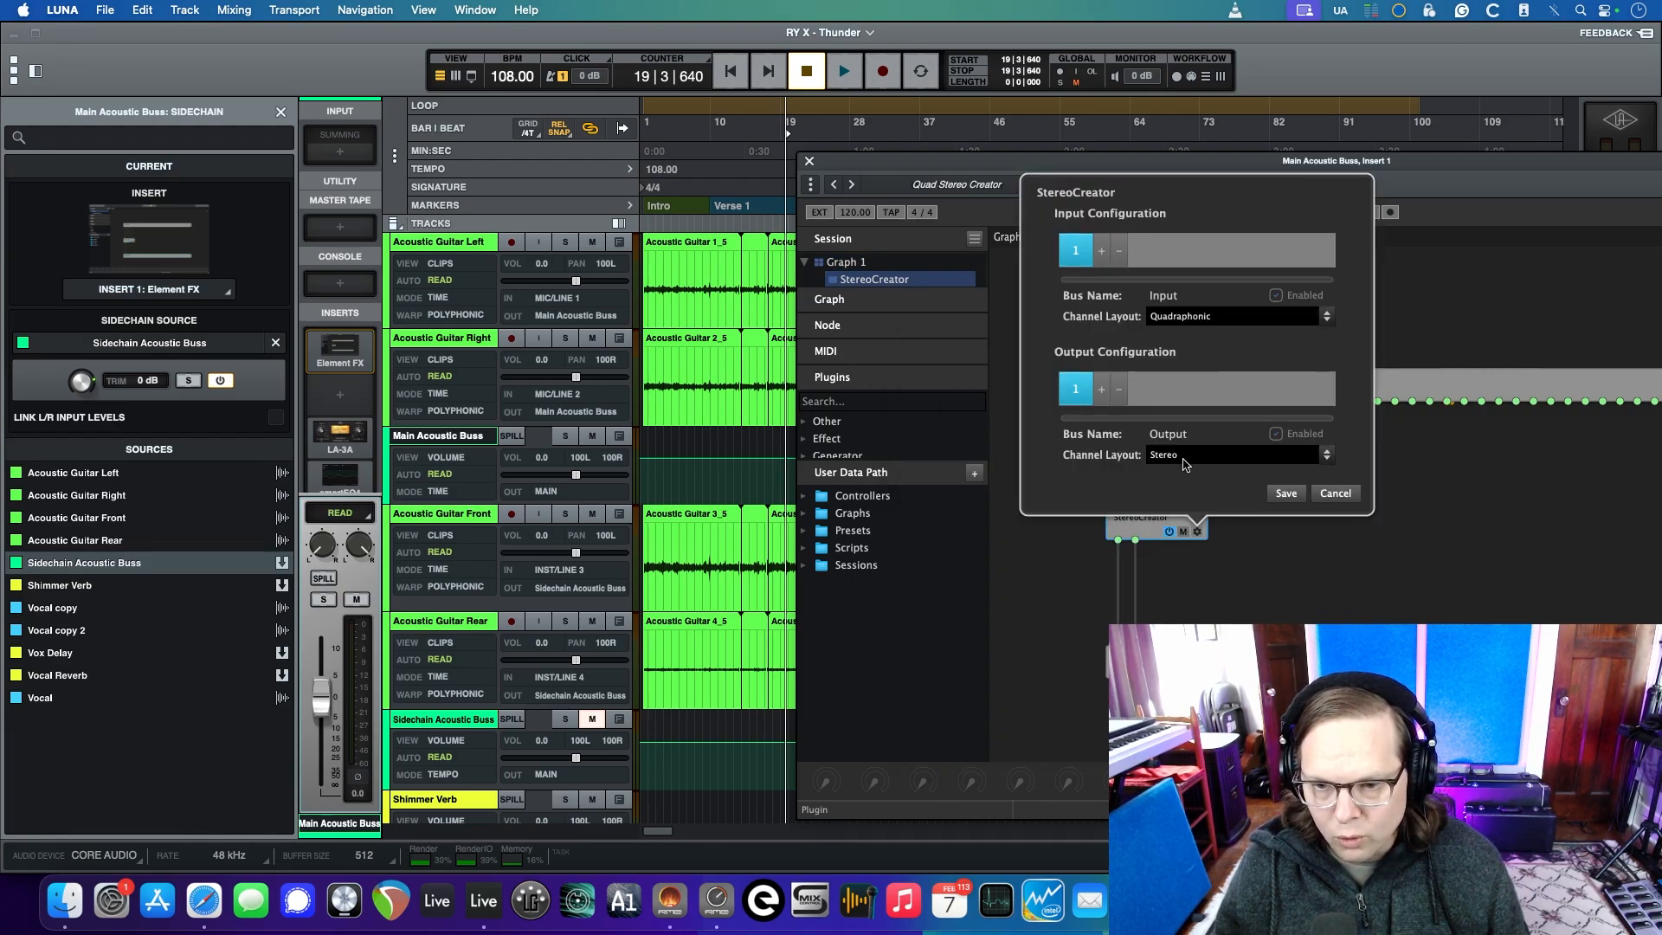
{"action": "left_click", "coordinate": [1286, 492]}
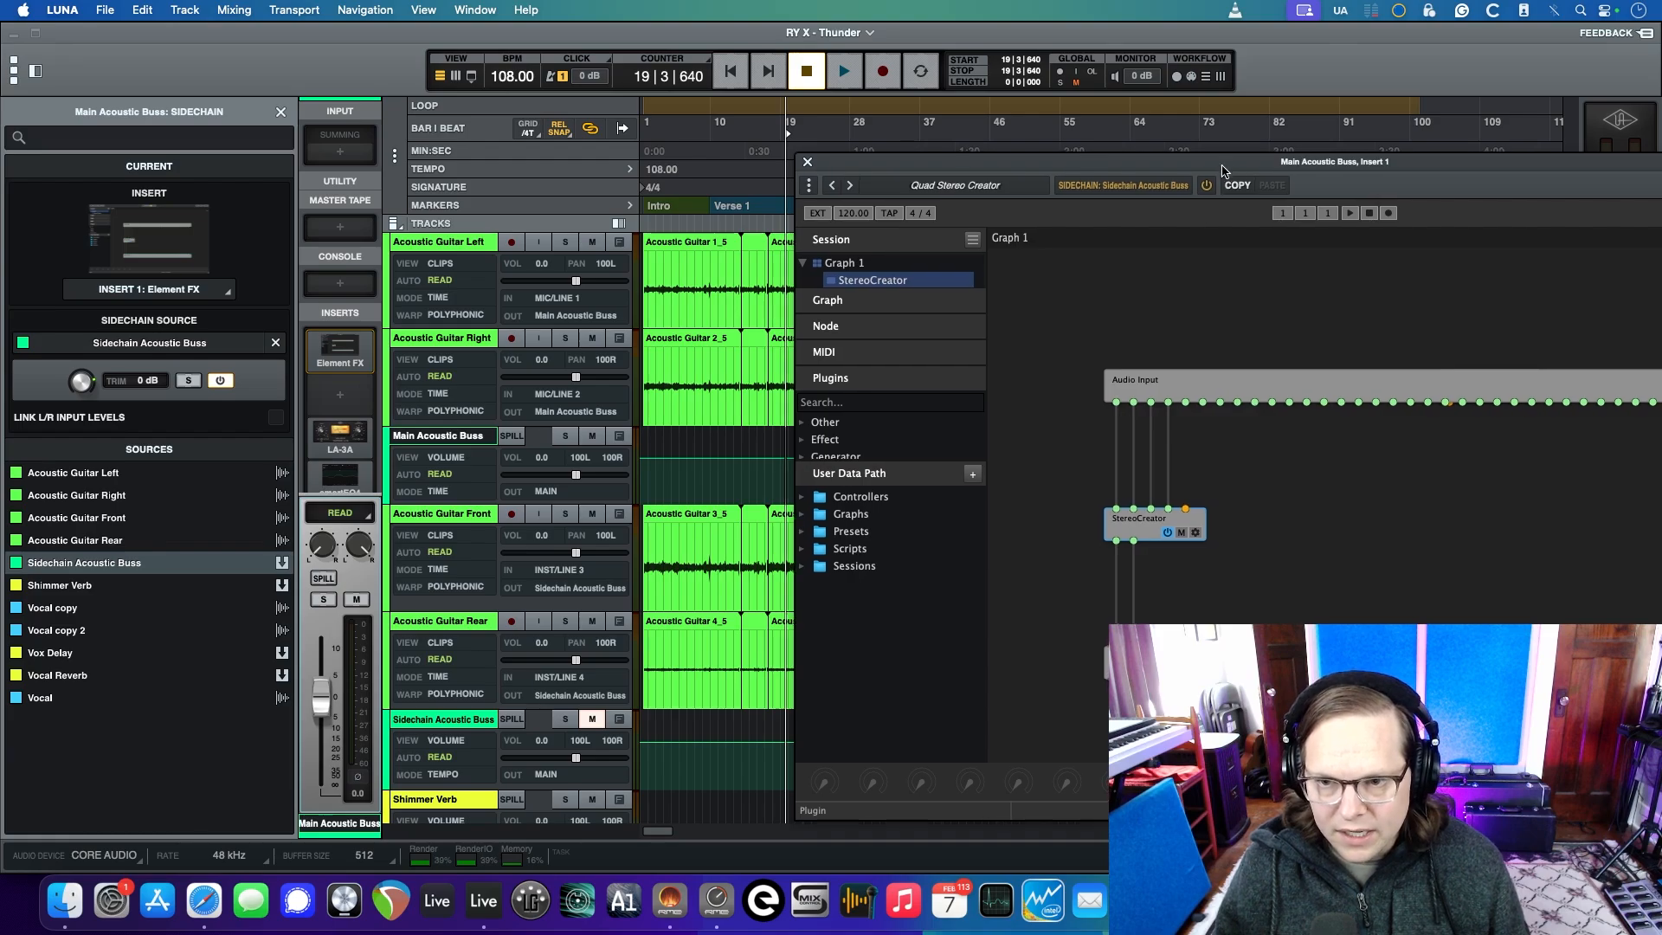
{"action": "left_click_drag", "start_coordinate": [1225, 164], "coordinate": [823, 178]}
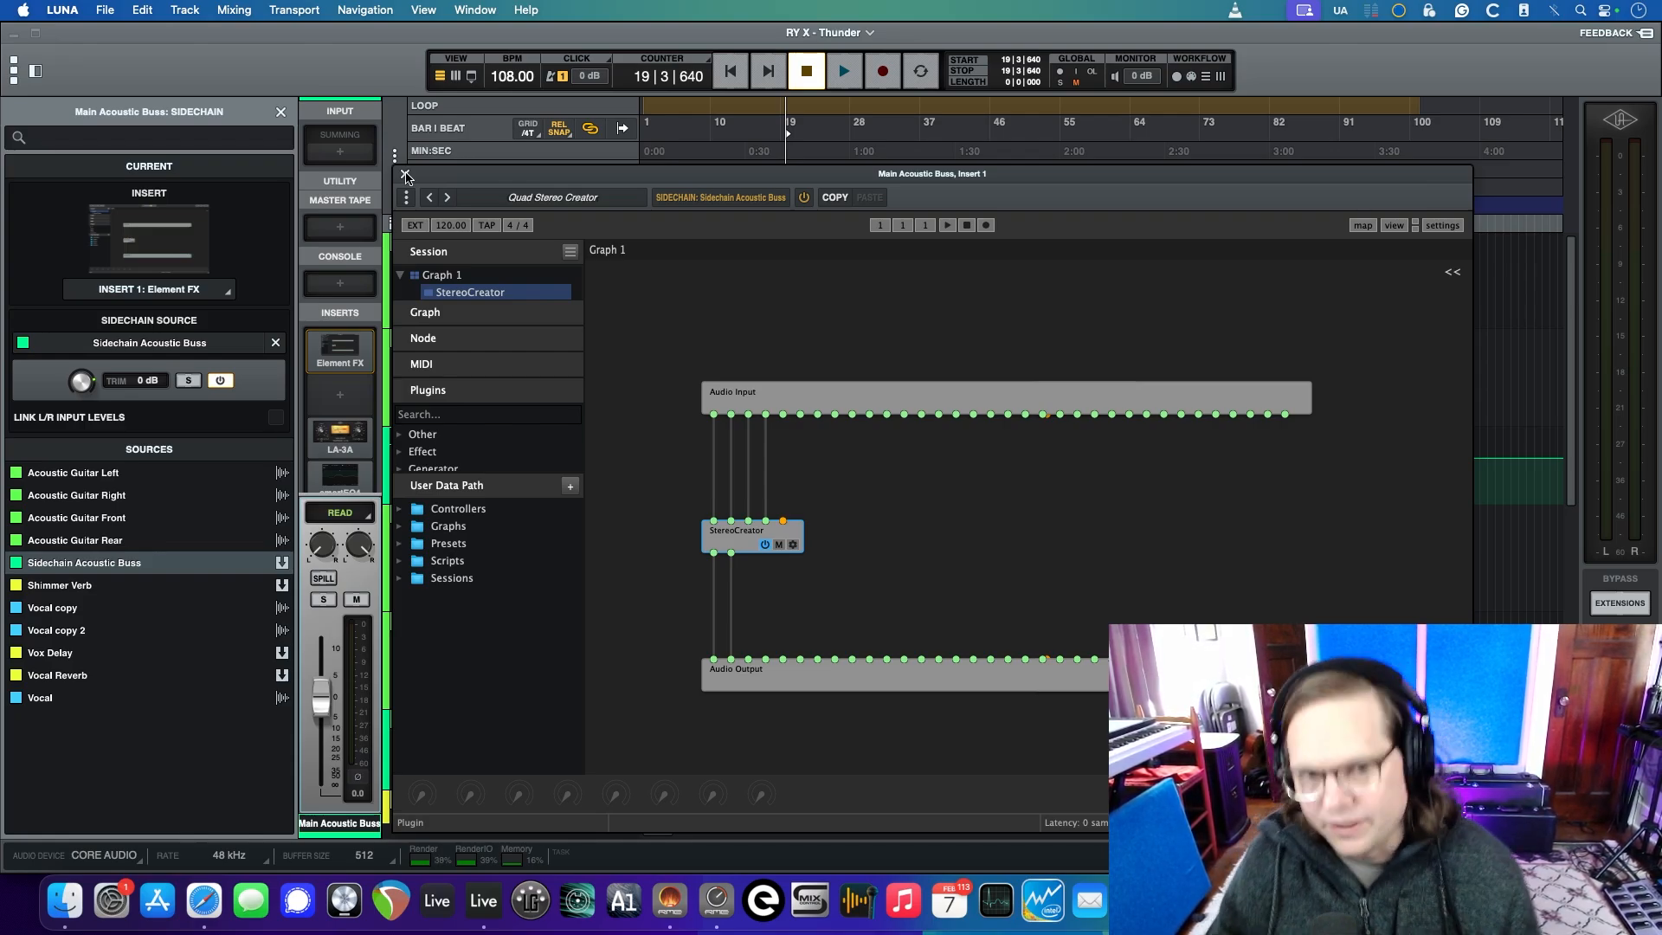
{"action": "double_click", "coordinate": [745, 547]}
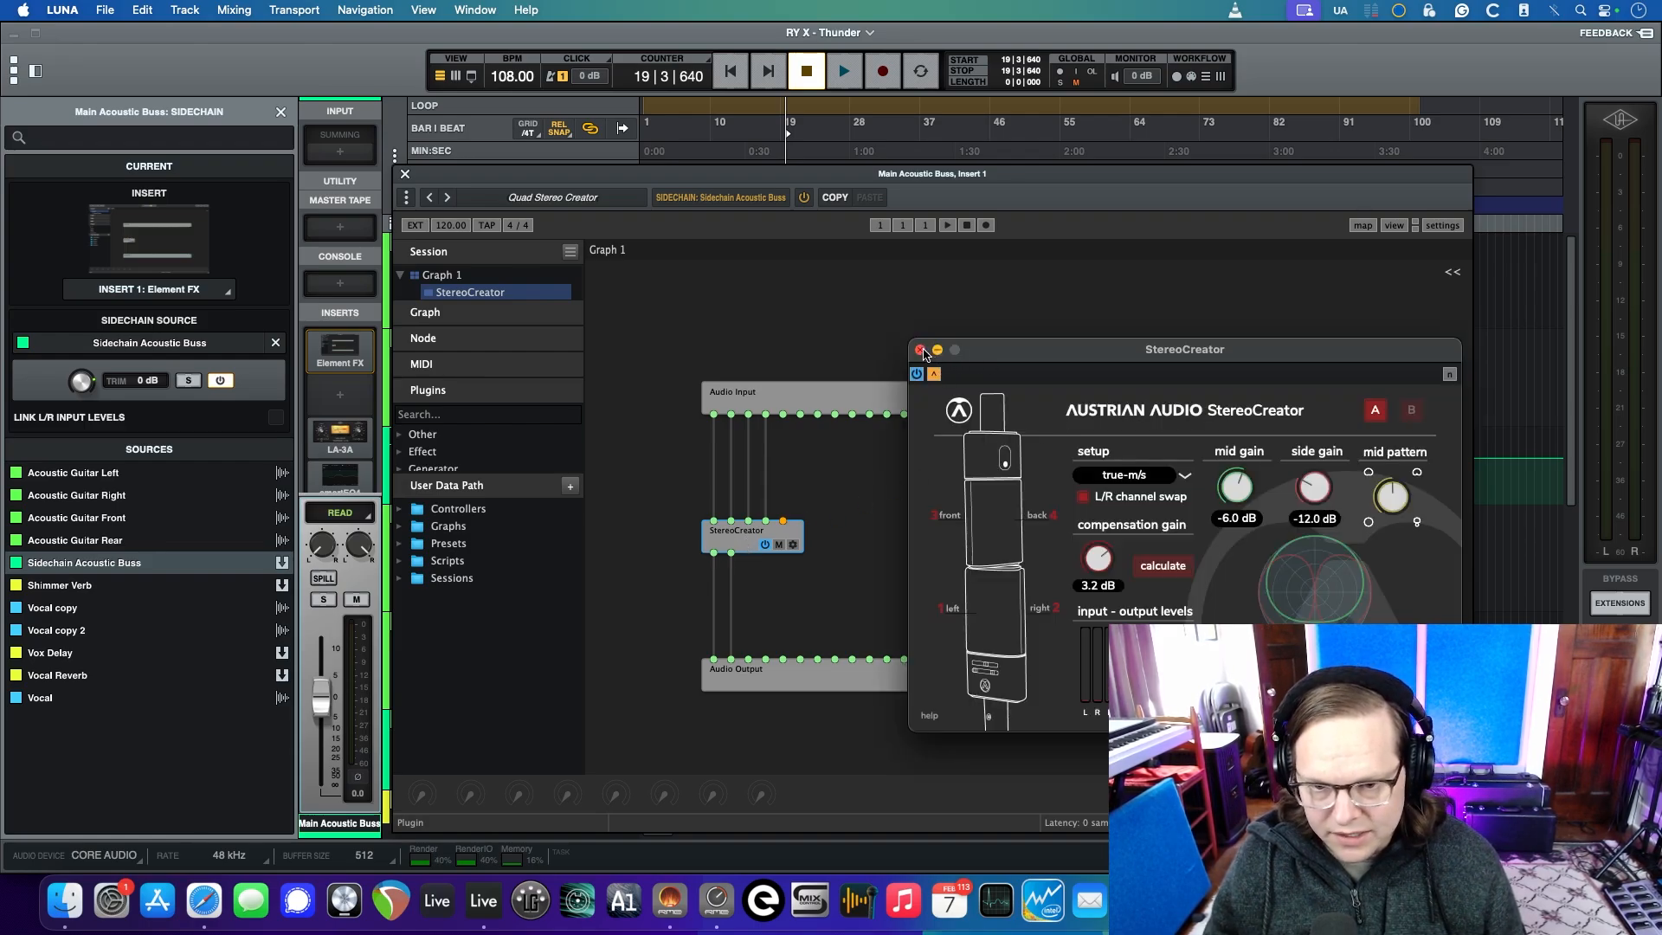
{"action": "left_click", "coordinate": [920, 350]}
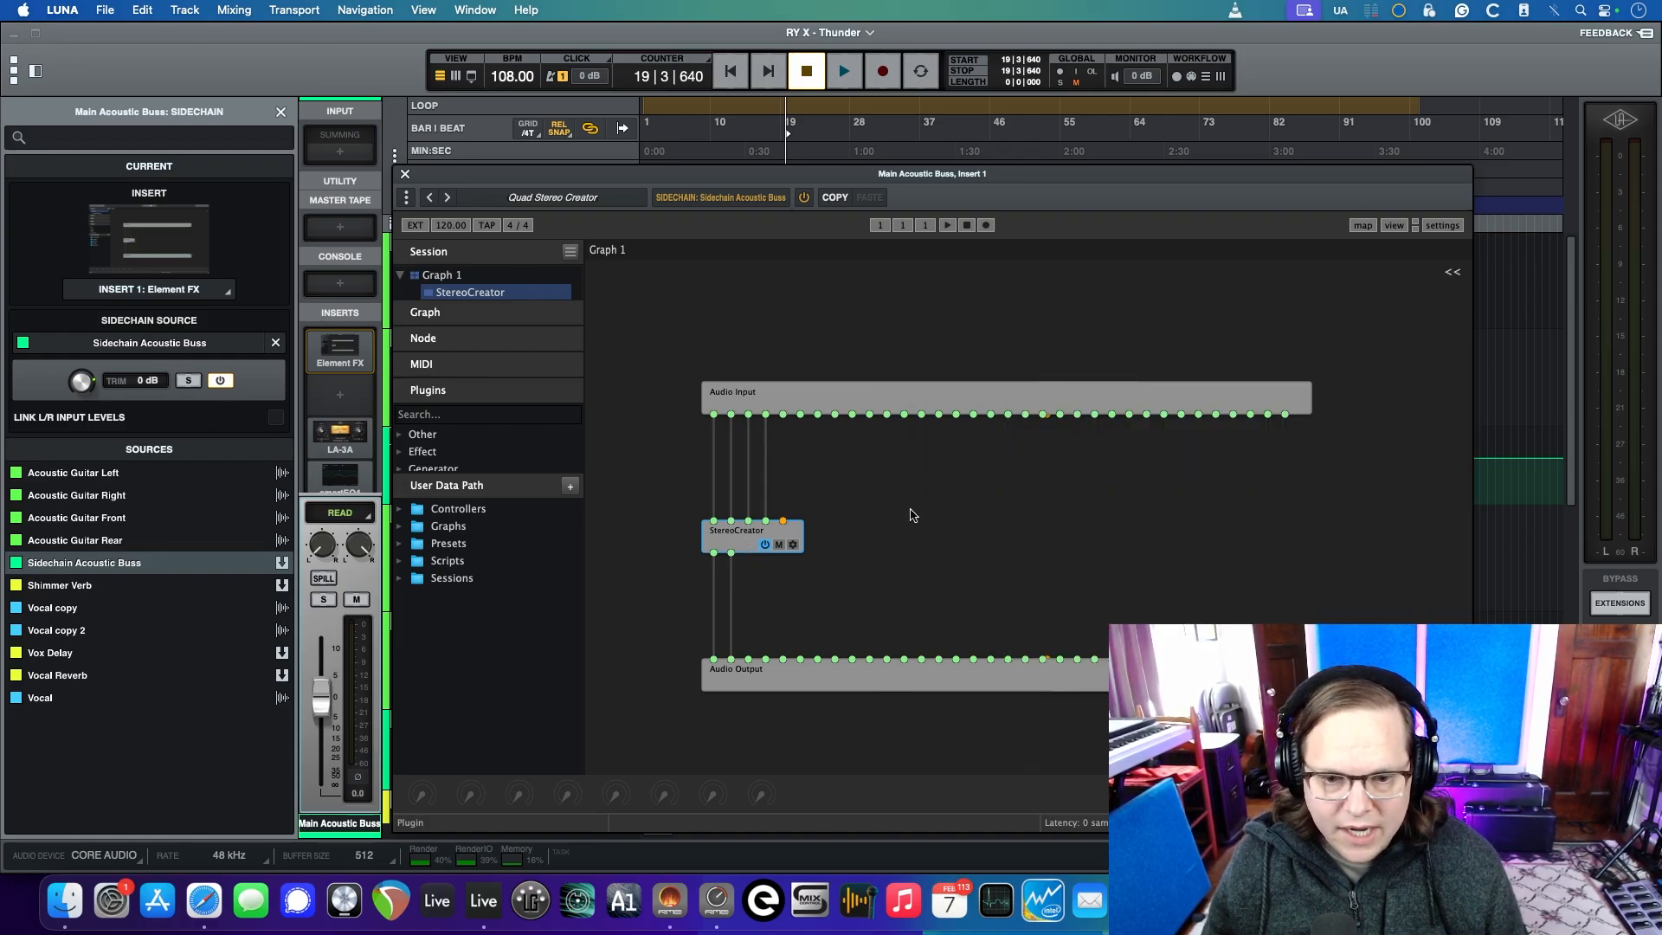